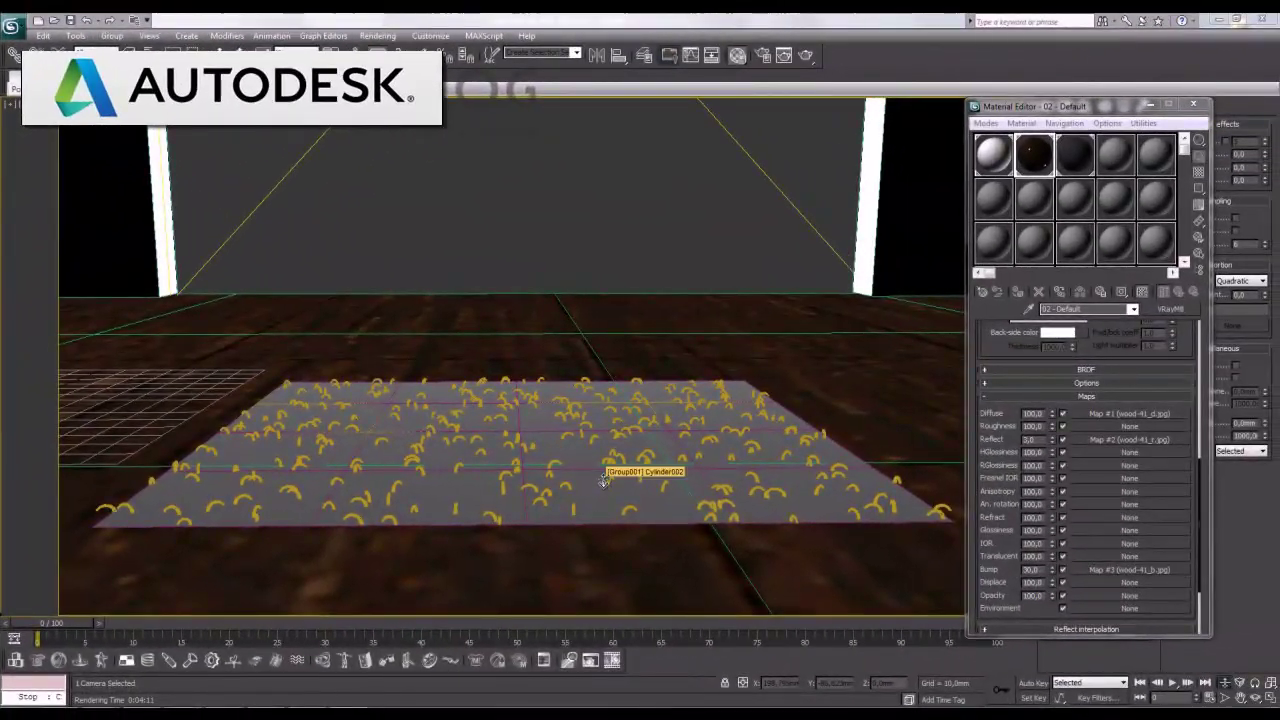
Open the last V-Ray render of the rug in the V-Ray VFB and dock it right of the viewport
right_click(539, 402)
left_click(573, 555)
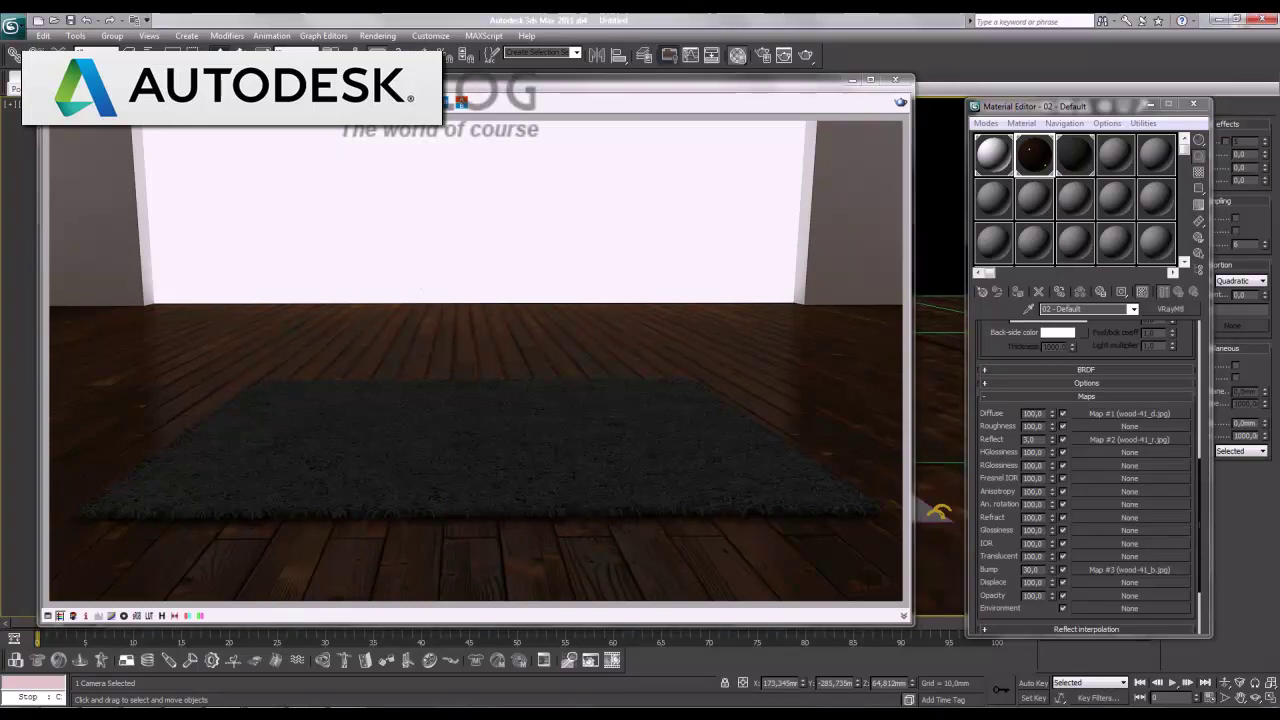
left_click_drag(250, 307, 251, 305)
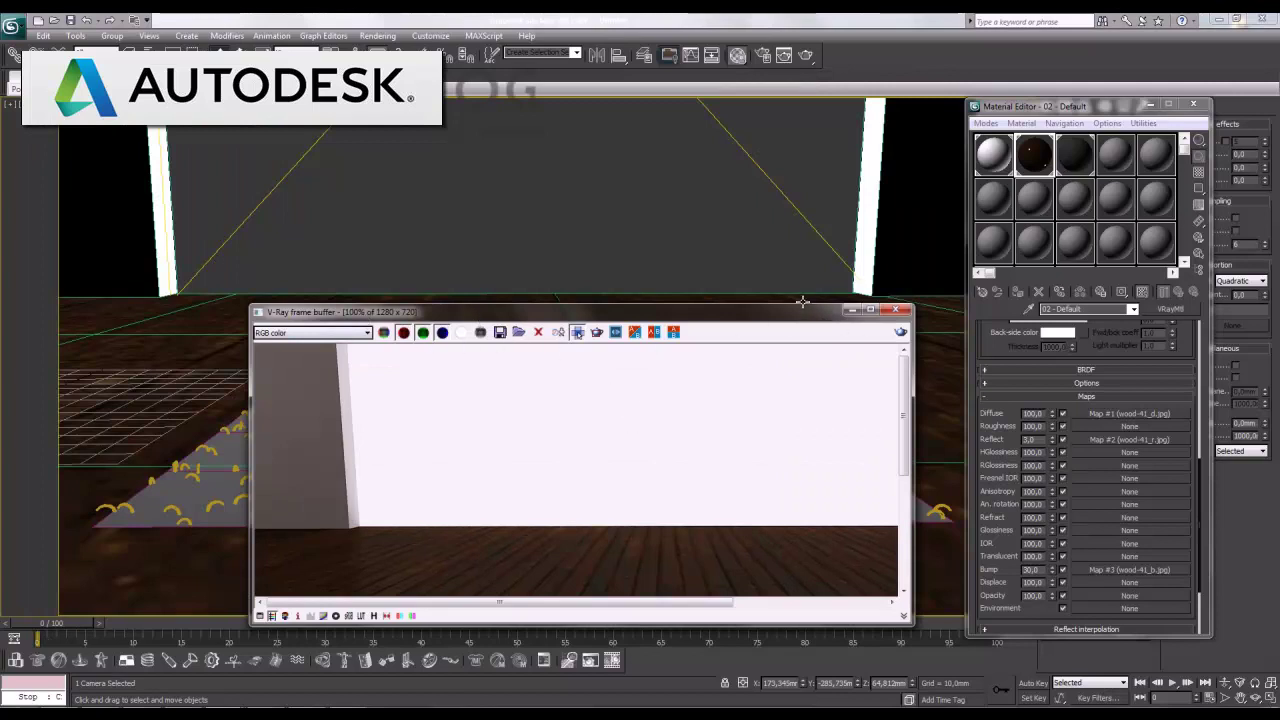
left_click_drag(802, 304, 830, 58)
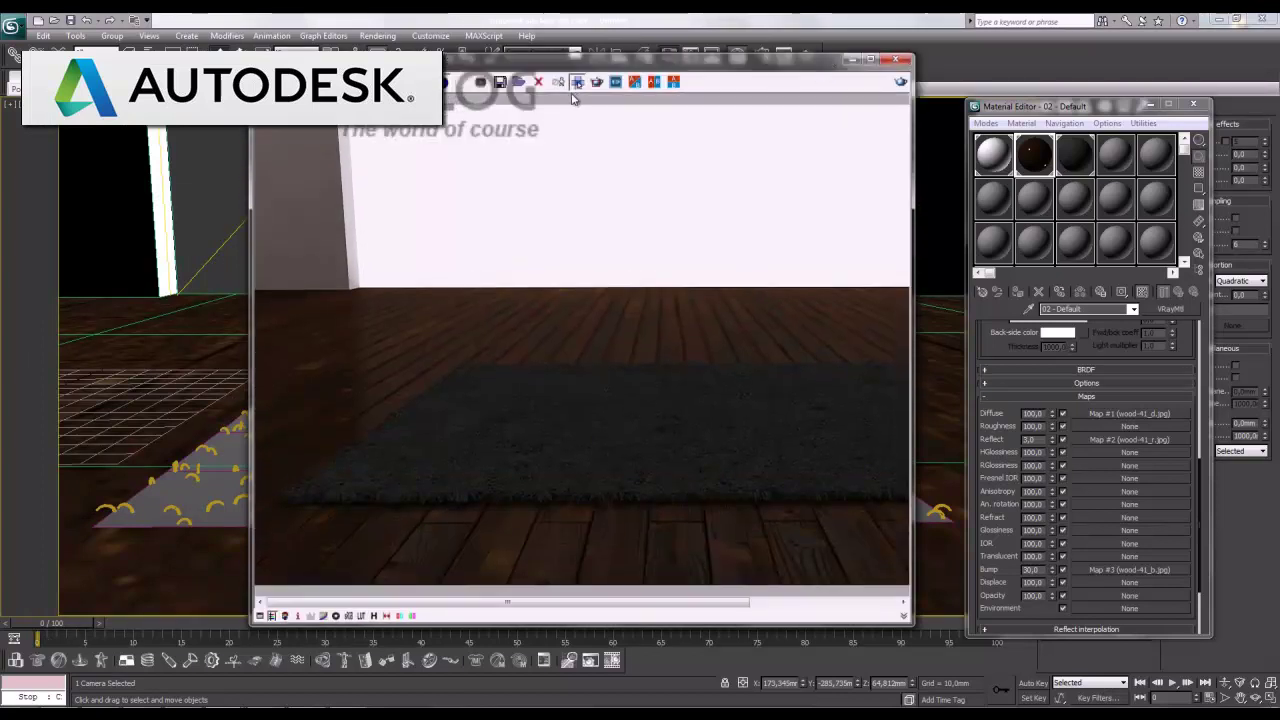
left_click_drag(573, 60, 978, 90)
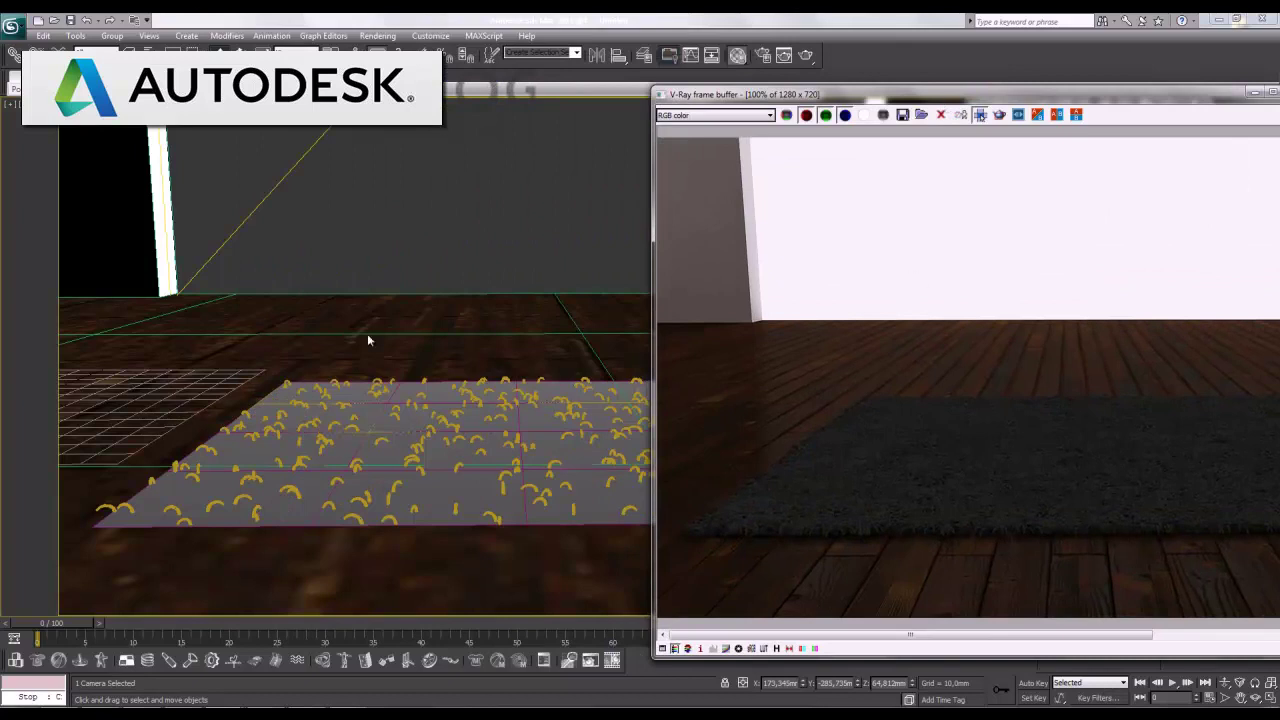
Start a scene reset, decline saving, then back out of the reset confirmation
left_click(10, 25)
left_click(25, 140)
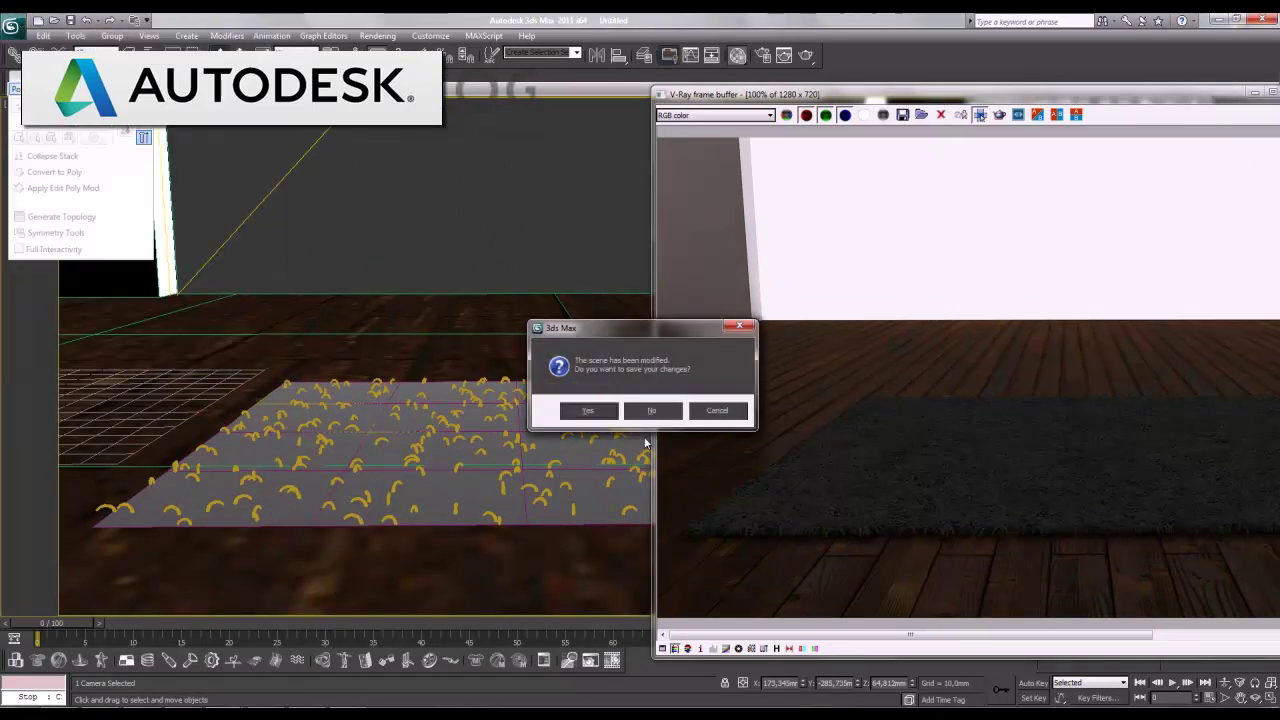
left_click(652, 413)
left_click(680, 391)
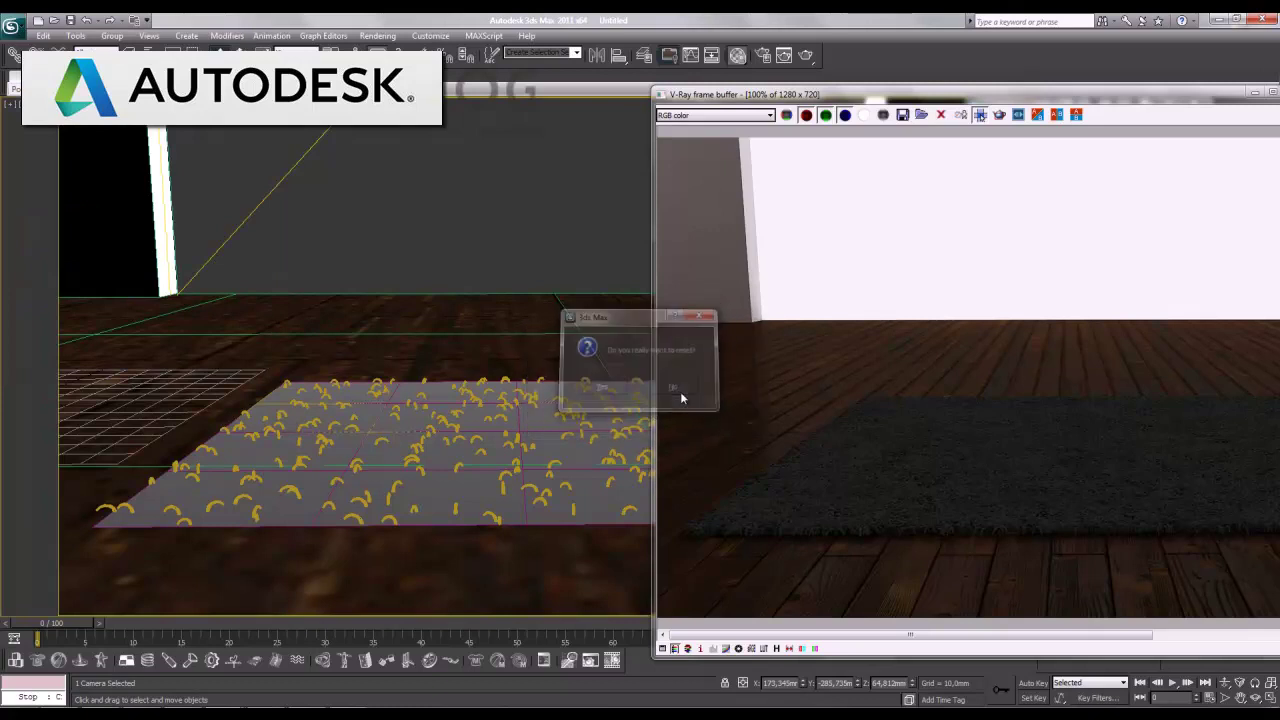
Save the rug scene as scatter.max
left_click(10, 25)
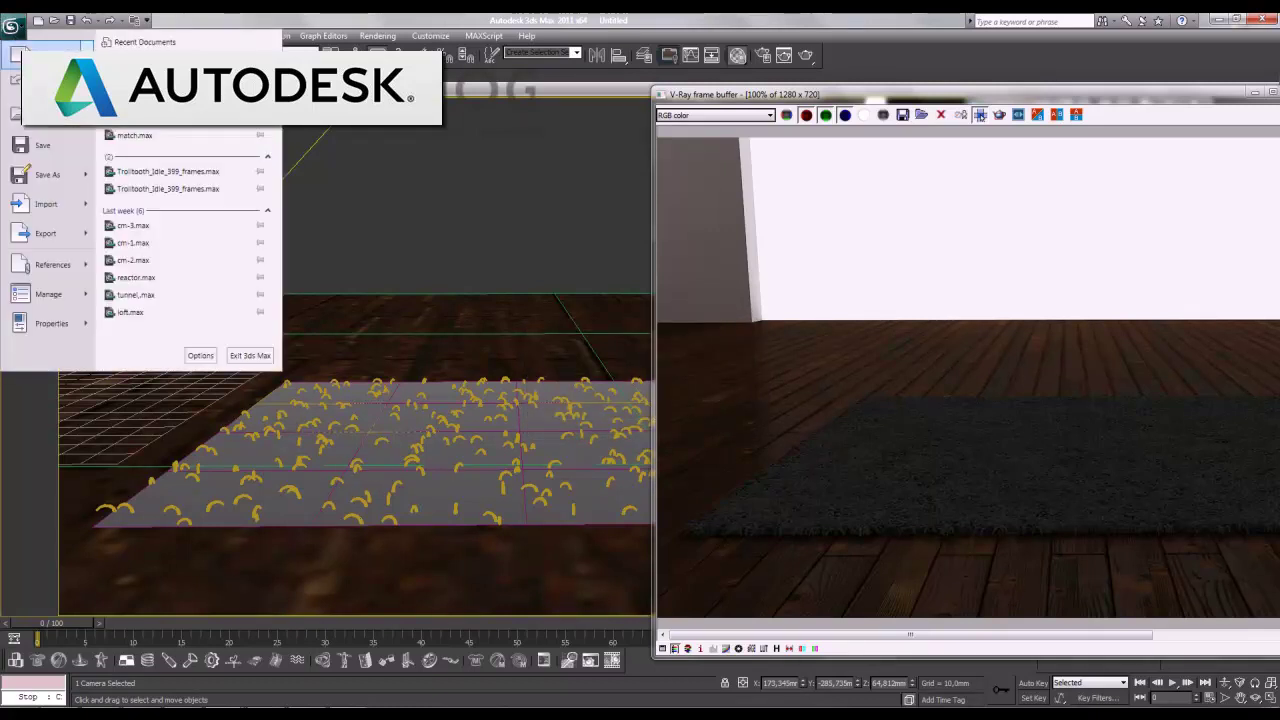
left_click(58, 145)
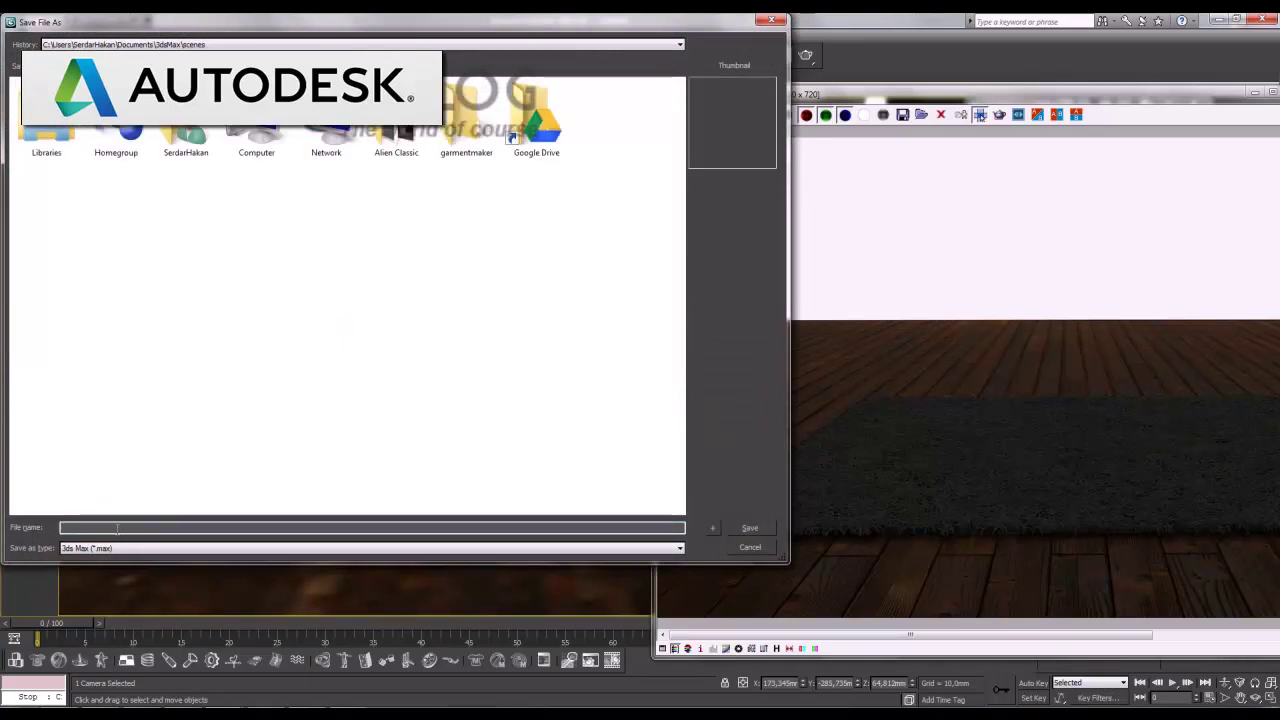
type("scatte")
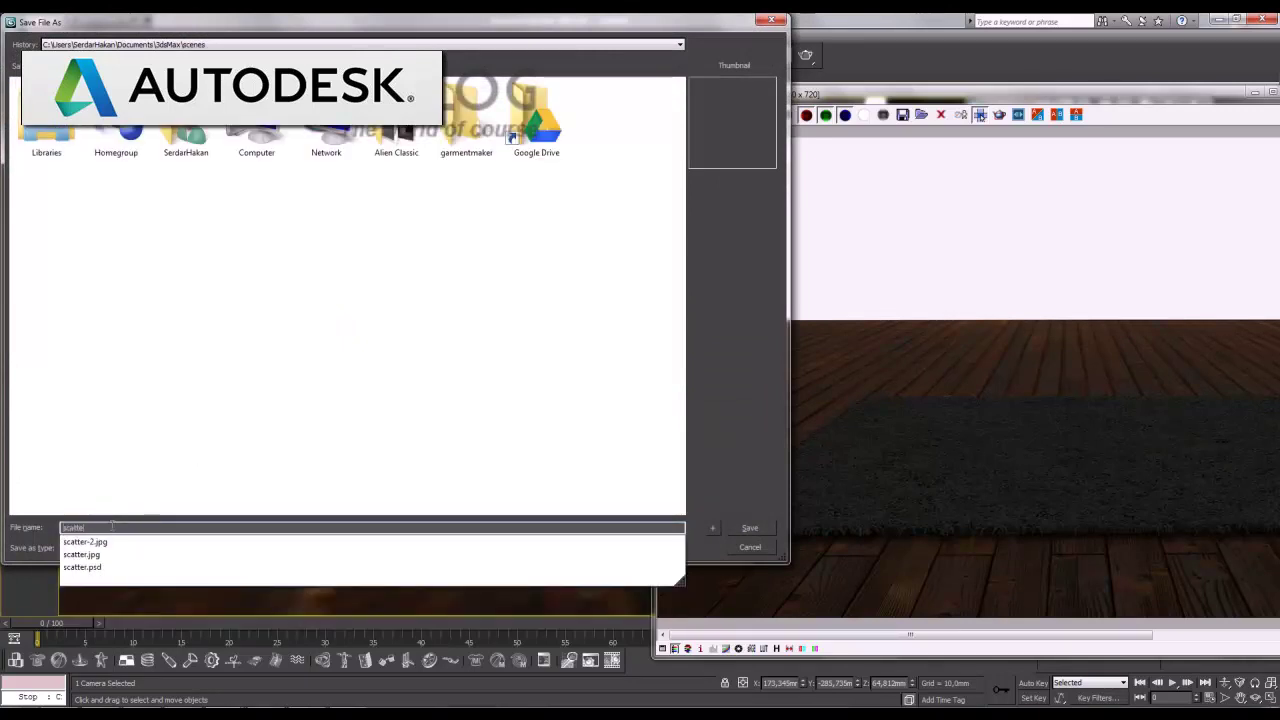
key("Return")
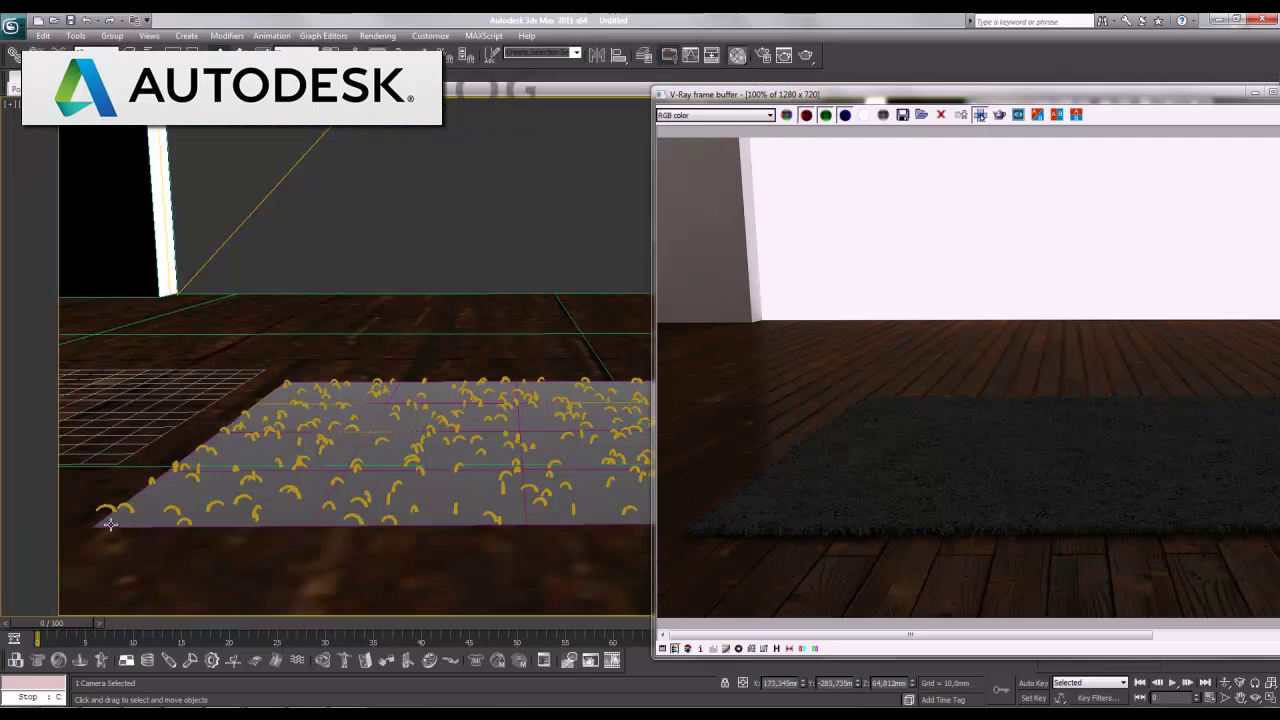
Reset 3ds Max to a fresh, empty scene
left_click(11, 26)
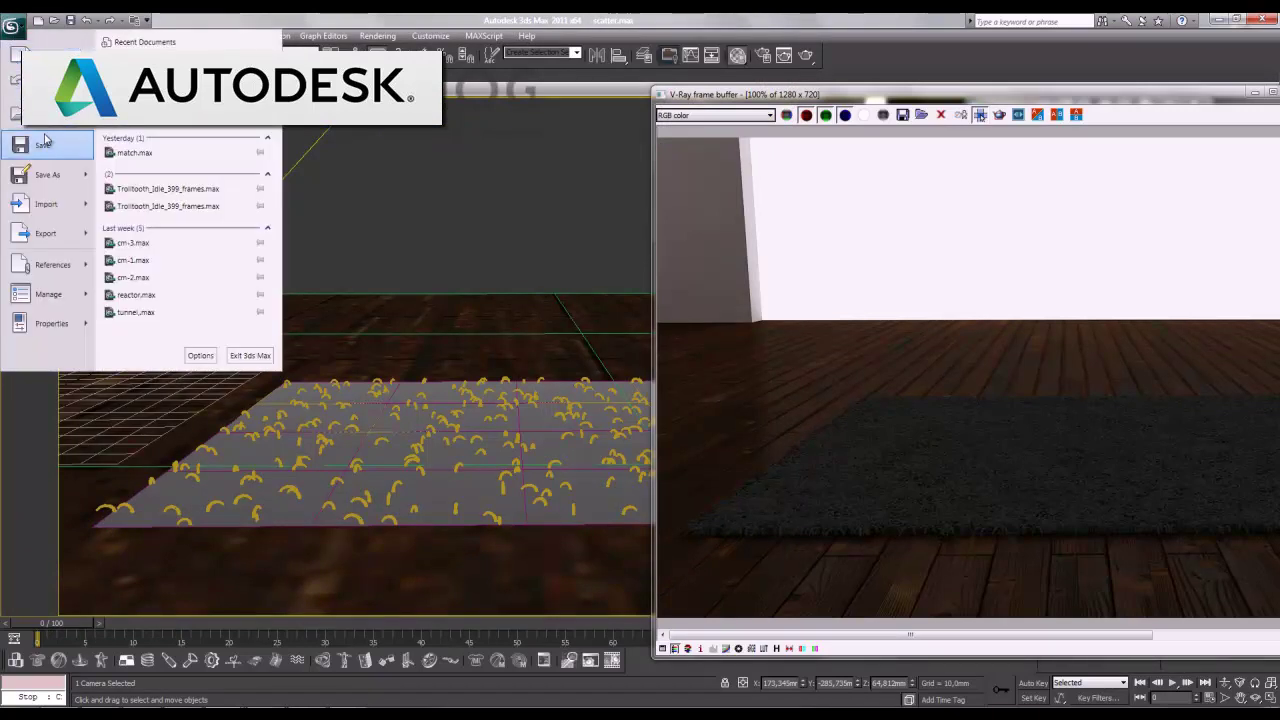
left_click(45, 84)
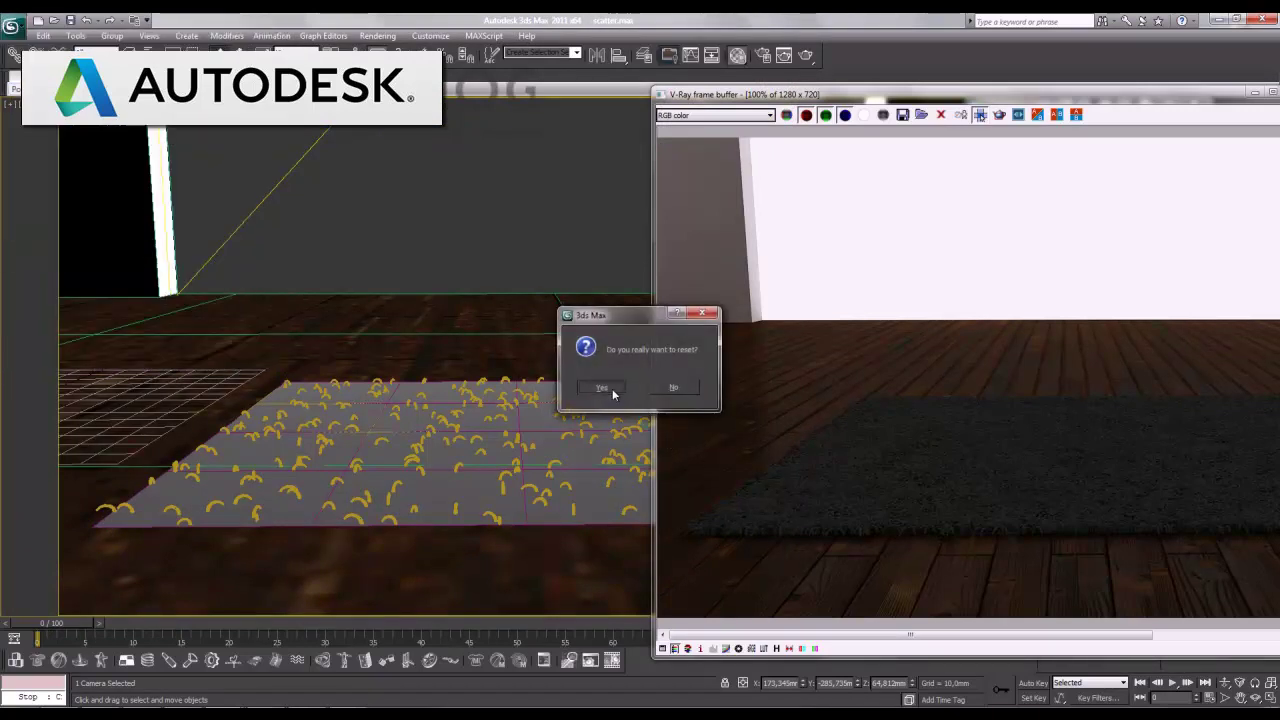
left_click(612, 390)
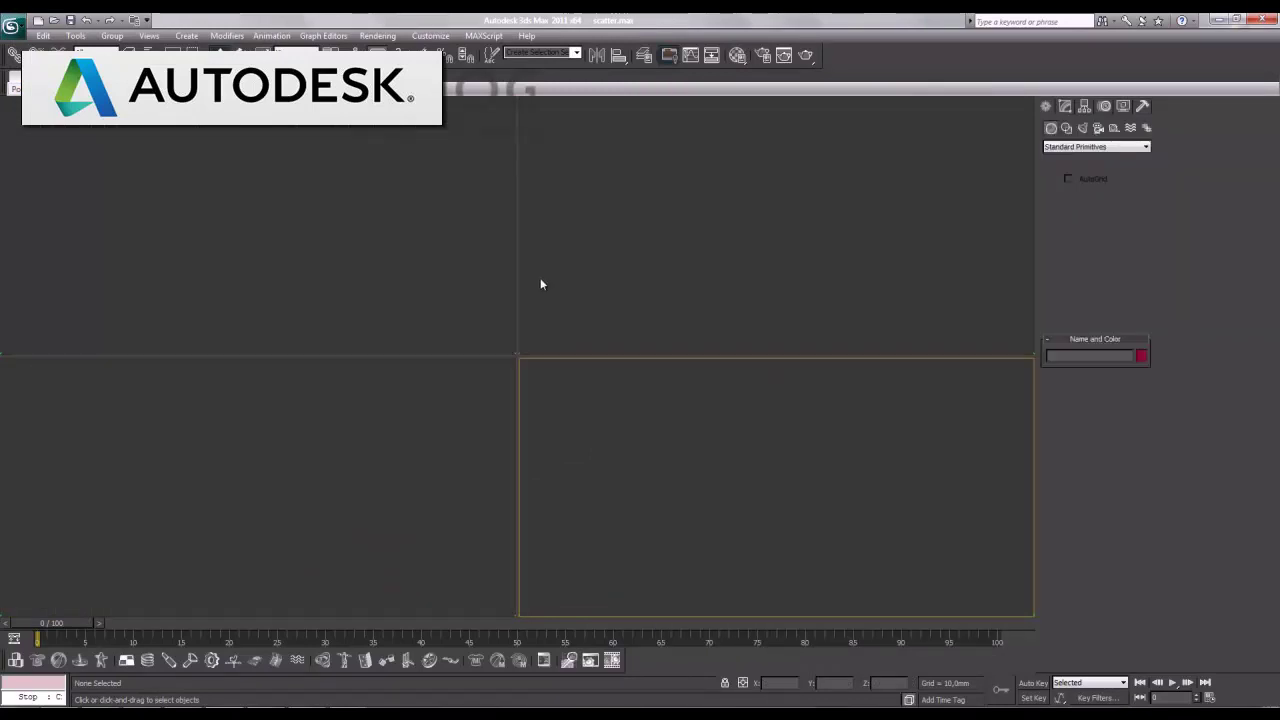
Maximize the Top view and draw a tall thin box on the left
left_click(305, 284)
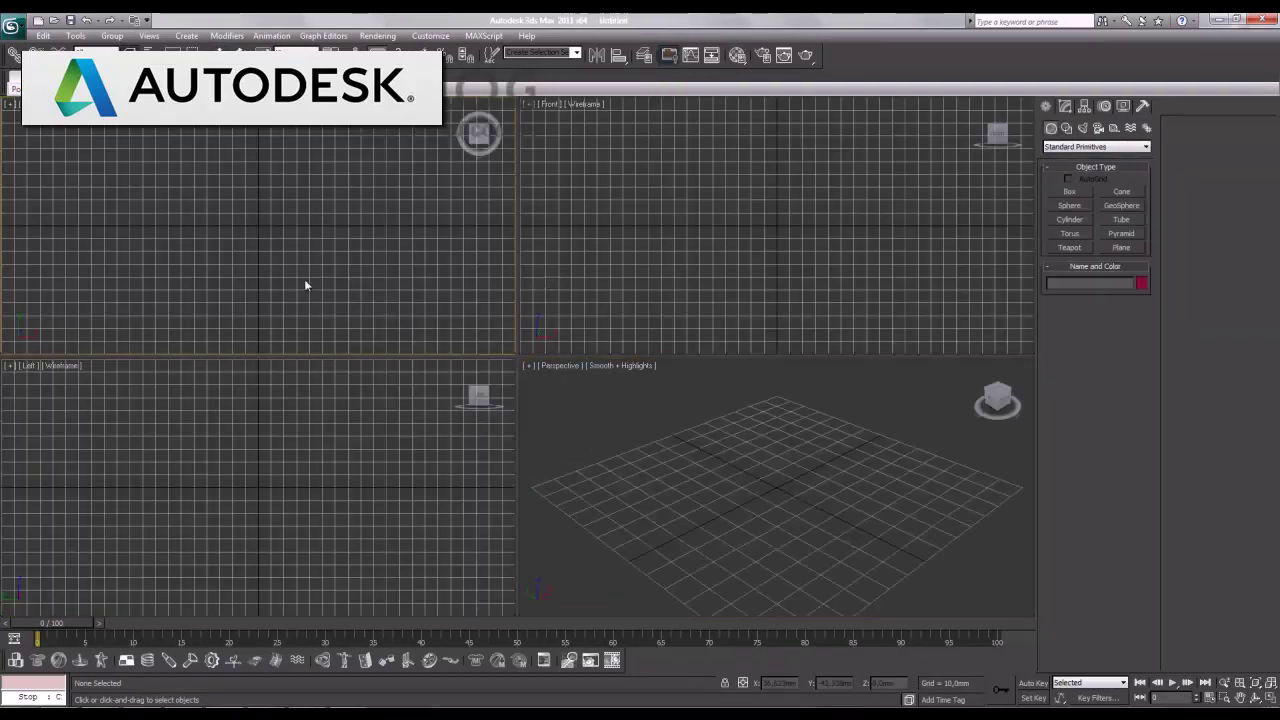
left_click(1270, 697)
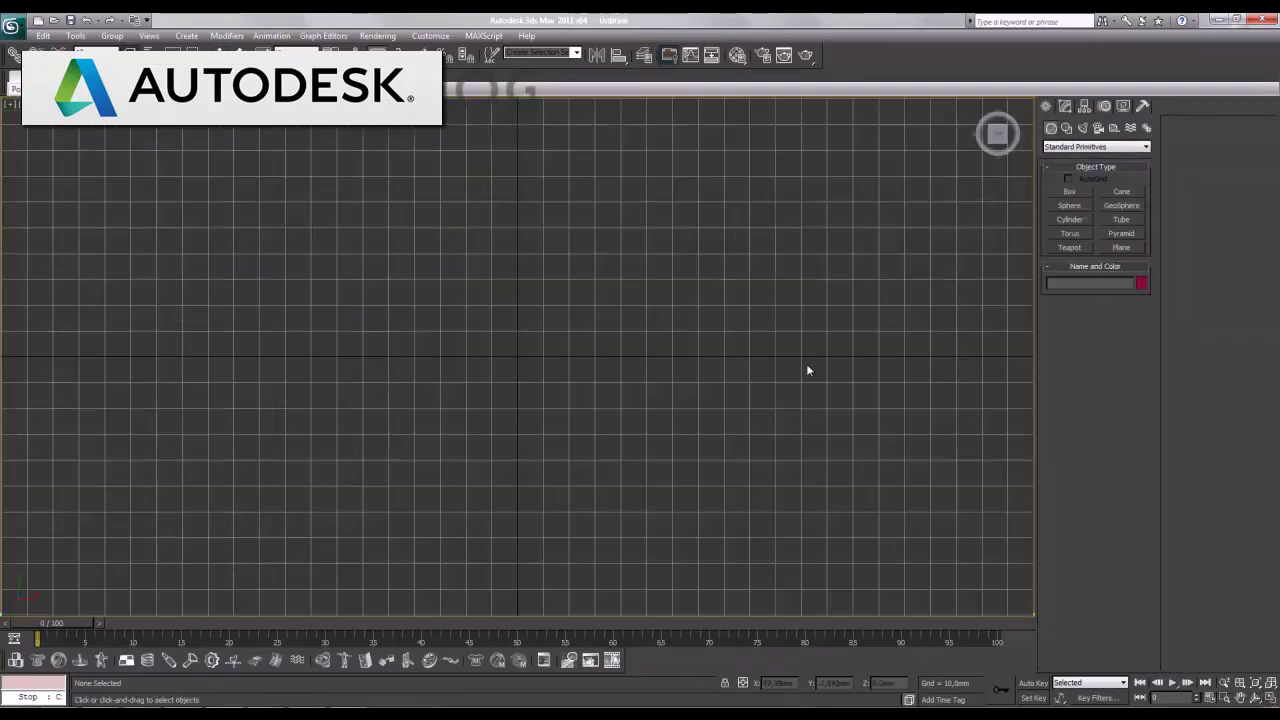
left_click(1069, 191)
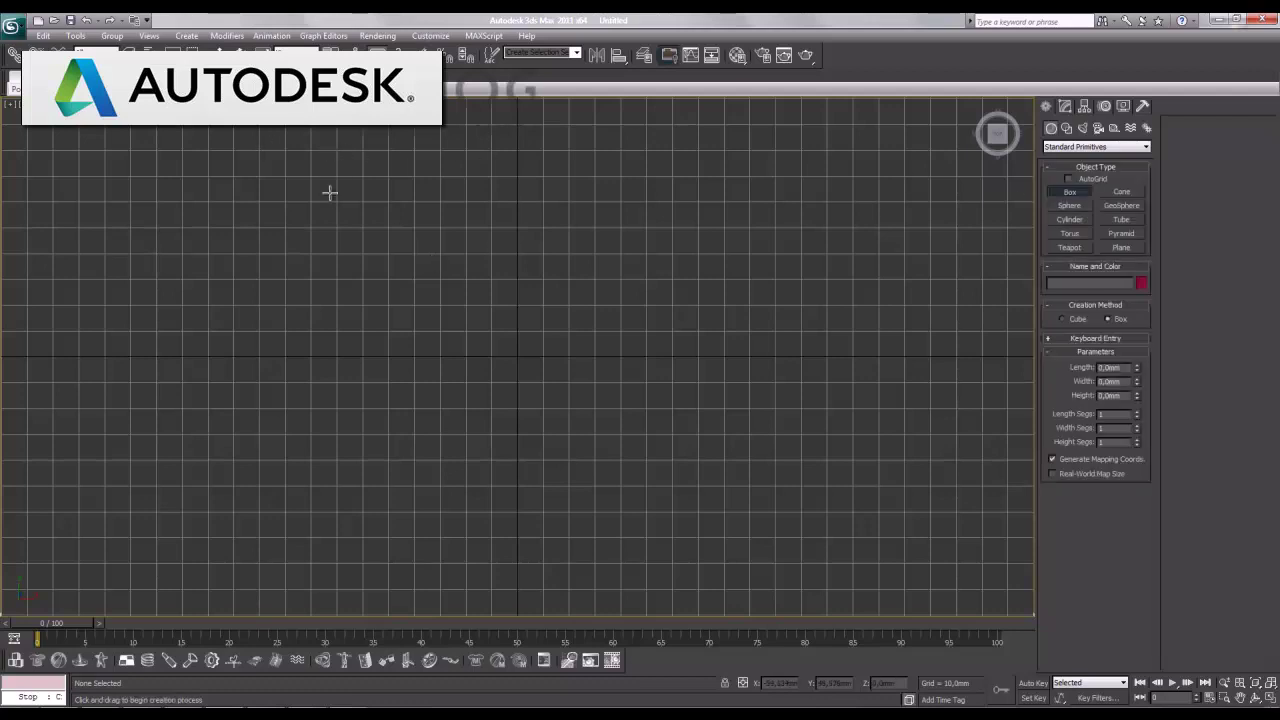
left_click_drag(231, 110, 242, 614)
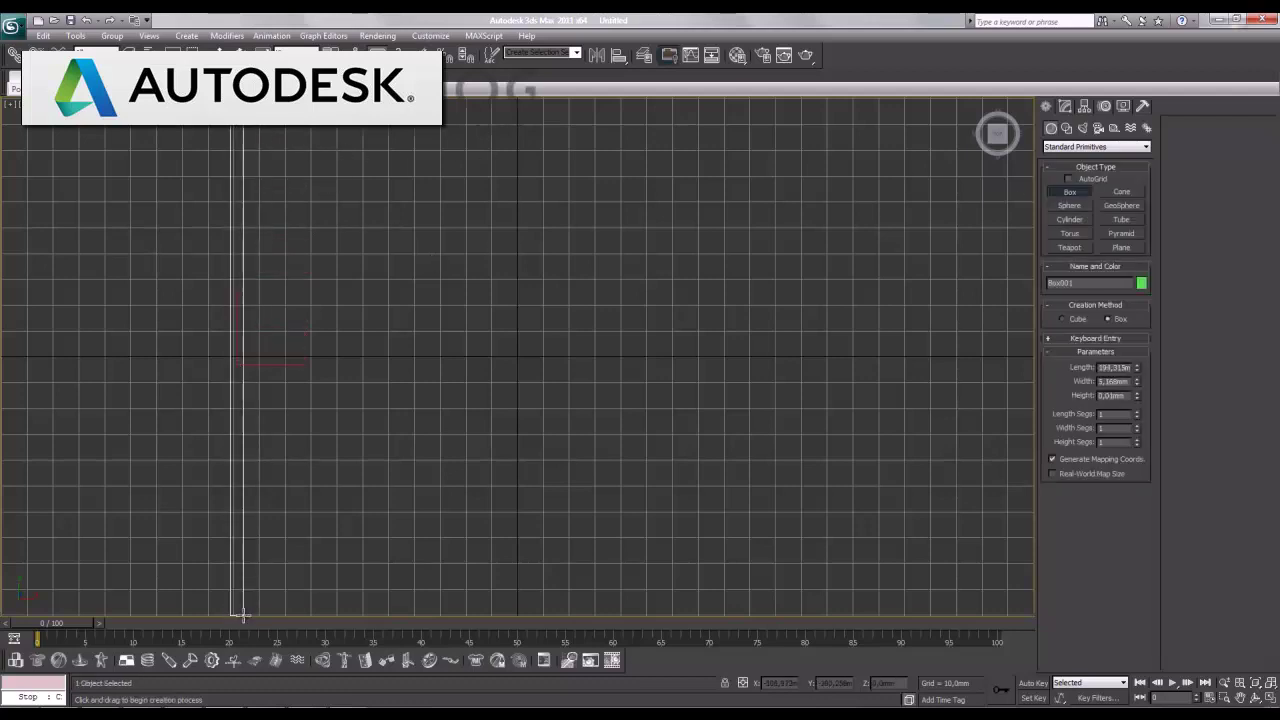
left_click(254, 340)
Clone the thin box to the right side and again into the middle, hiding the grid
key("w")
left_click_drag(276, 365, 921, 445, "shift")
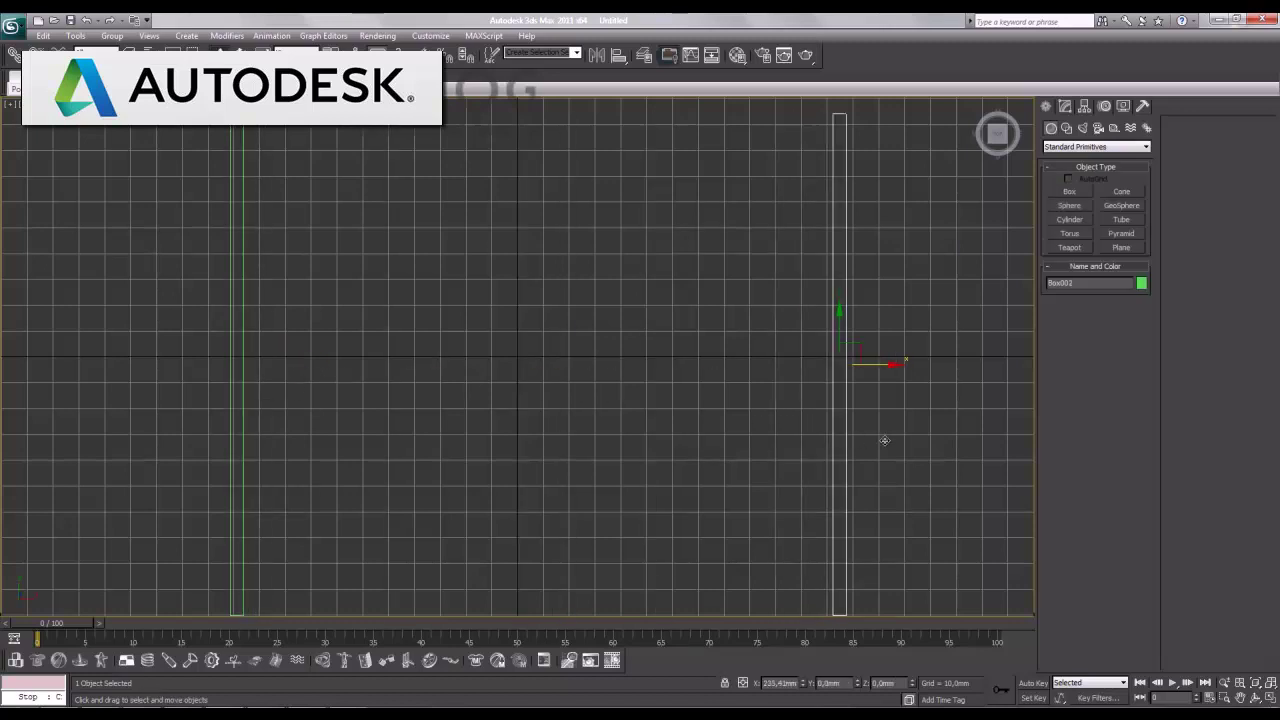
left_click(641, 423)
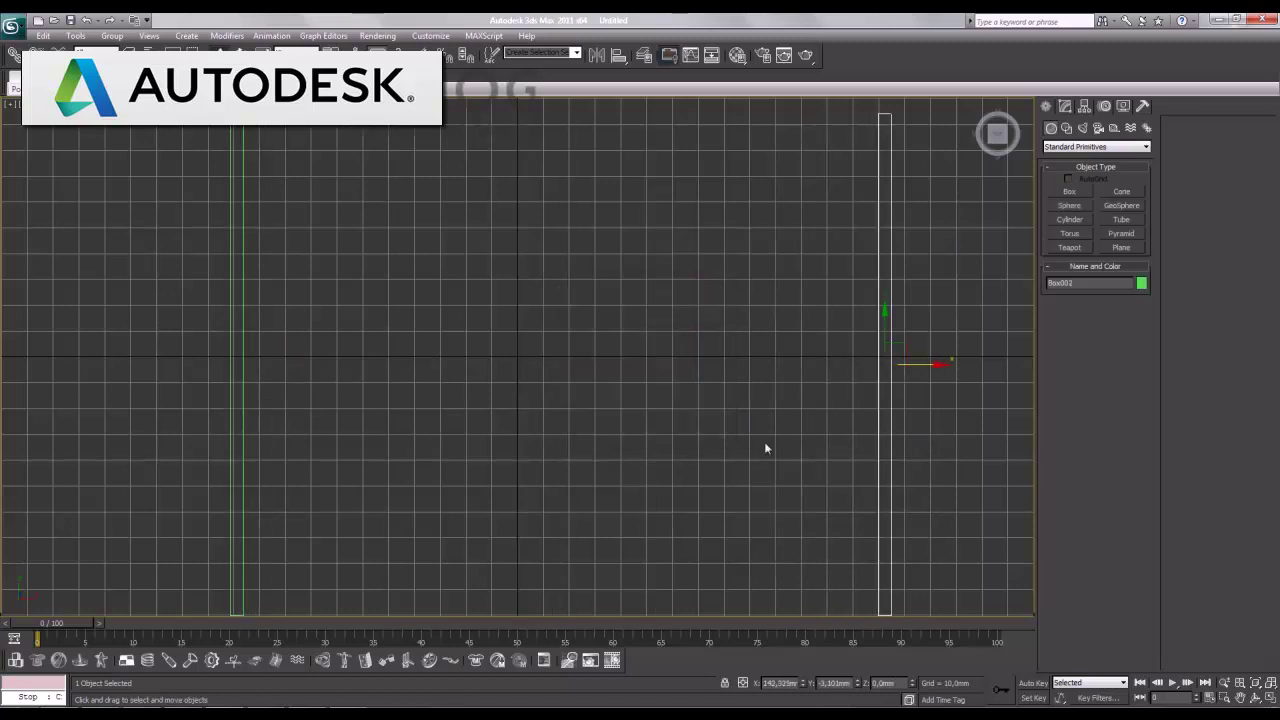
scroll(710, 430, "down", 3)
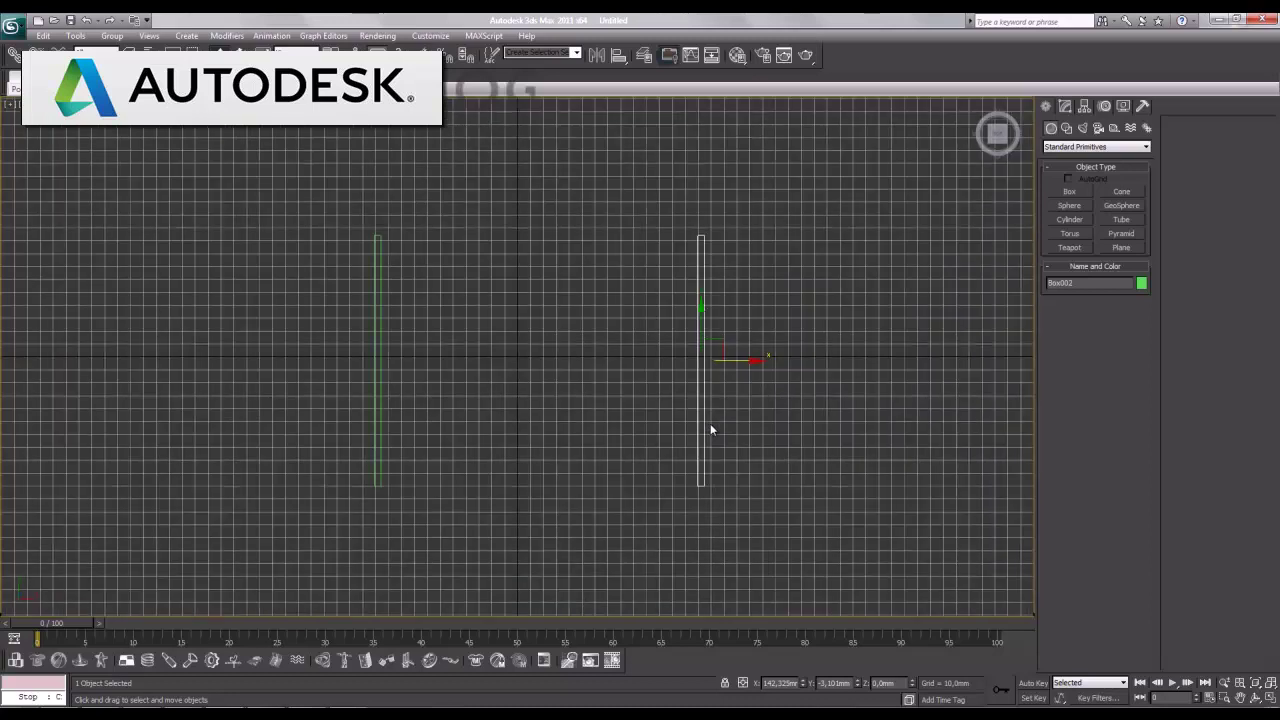
key("g")
middle_click_drag(636, 421, 633, 411)
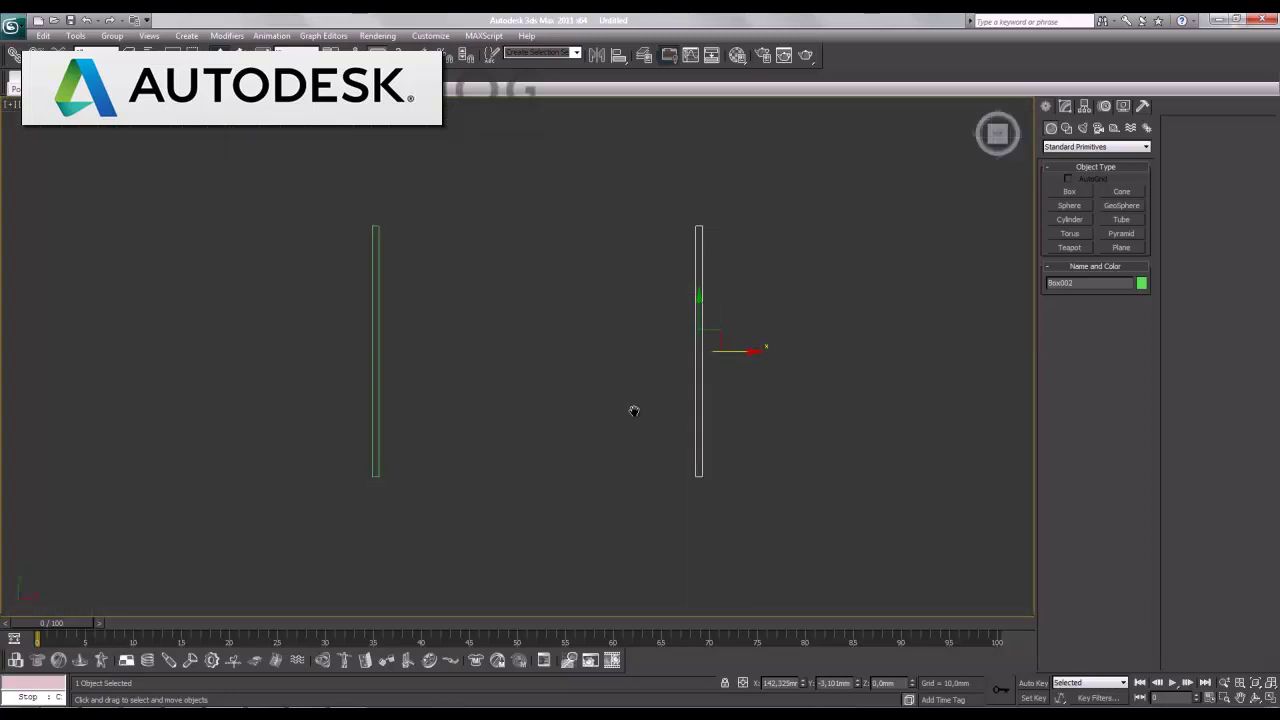
left_click_drag(746, 351, 610, 351, "shift")
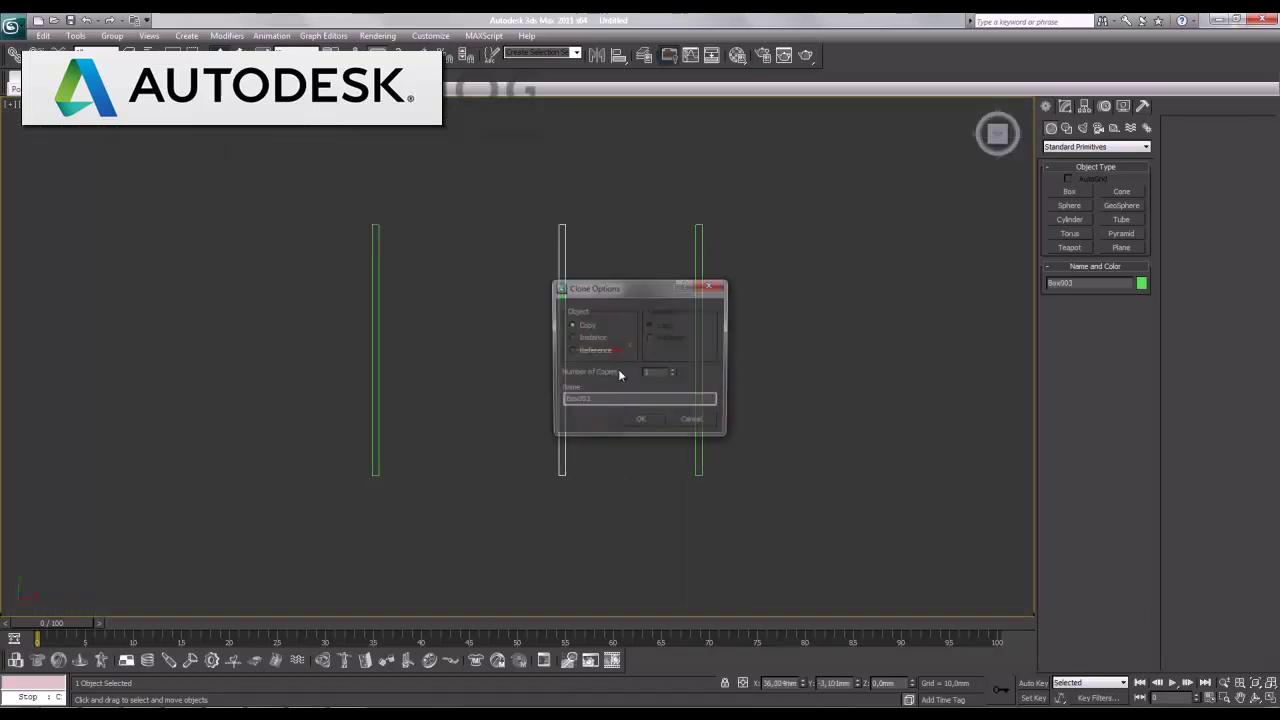
left_click(648, 424)
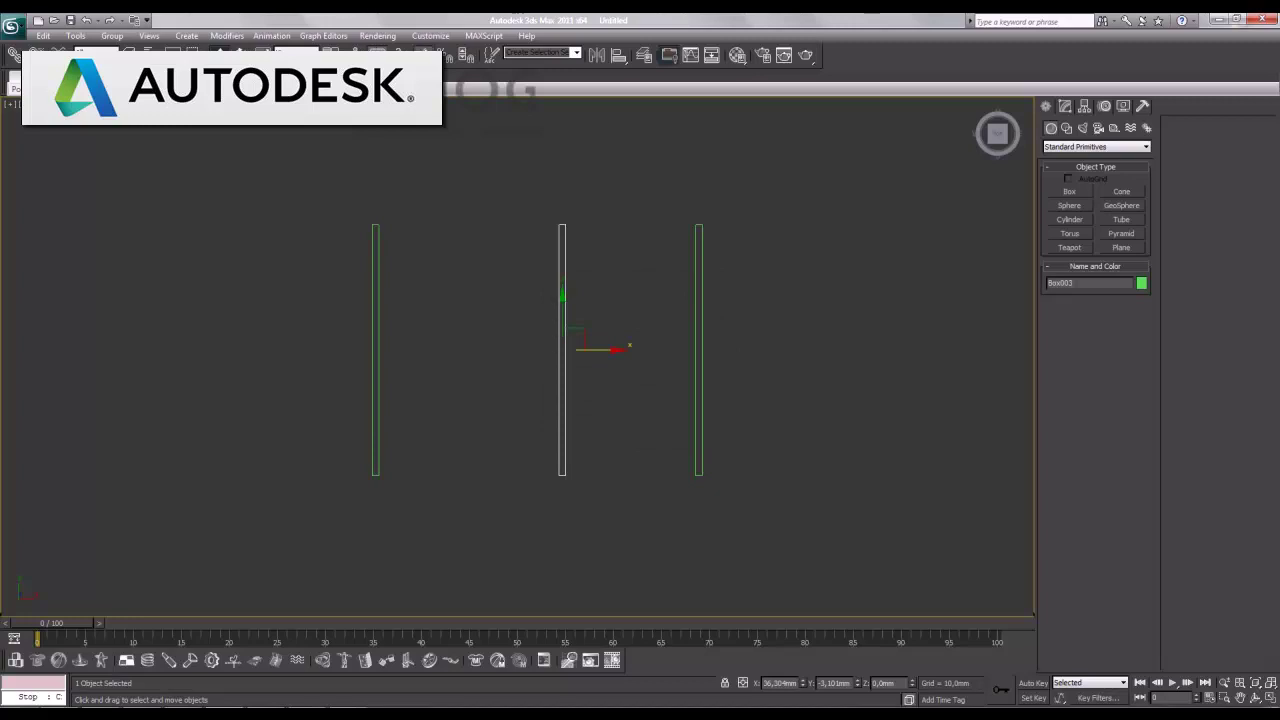
Set the angle snap and rotate the middle copy 90° to lie horizontal
right_click(400, 55)
double_click(646, 373)
left_click(718, 273)
key("e")
mouse_move(620, 328)
left_mouse_down()
mouse_move(610, 294)
mouse_move(554, 448)
left_mouse_up()
key("w")
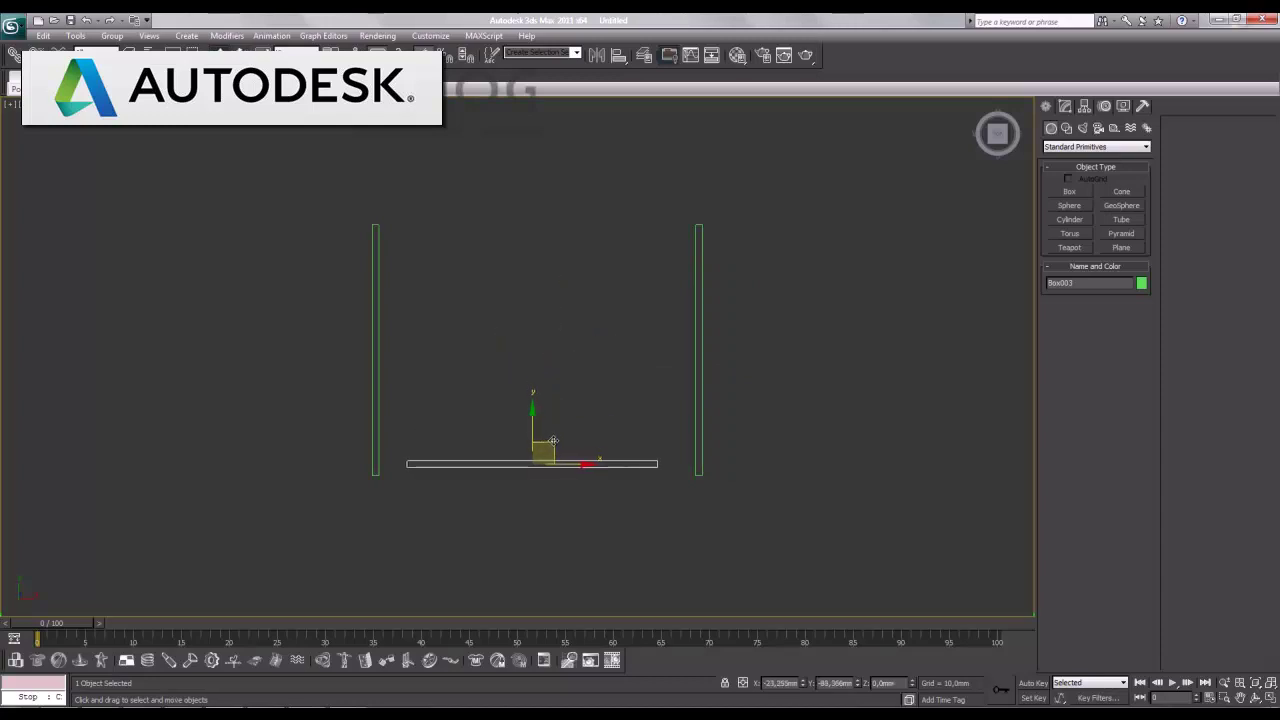
Clone the horizontal bar to the top, shorten it to 91.242 length, and copy it to both ends
left_click(1065, 106)
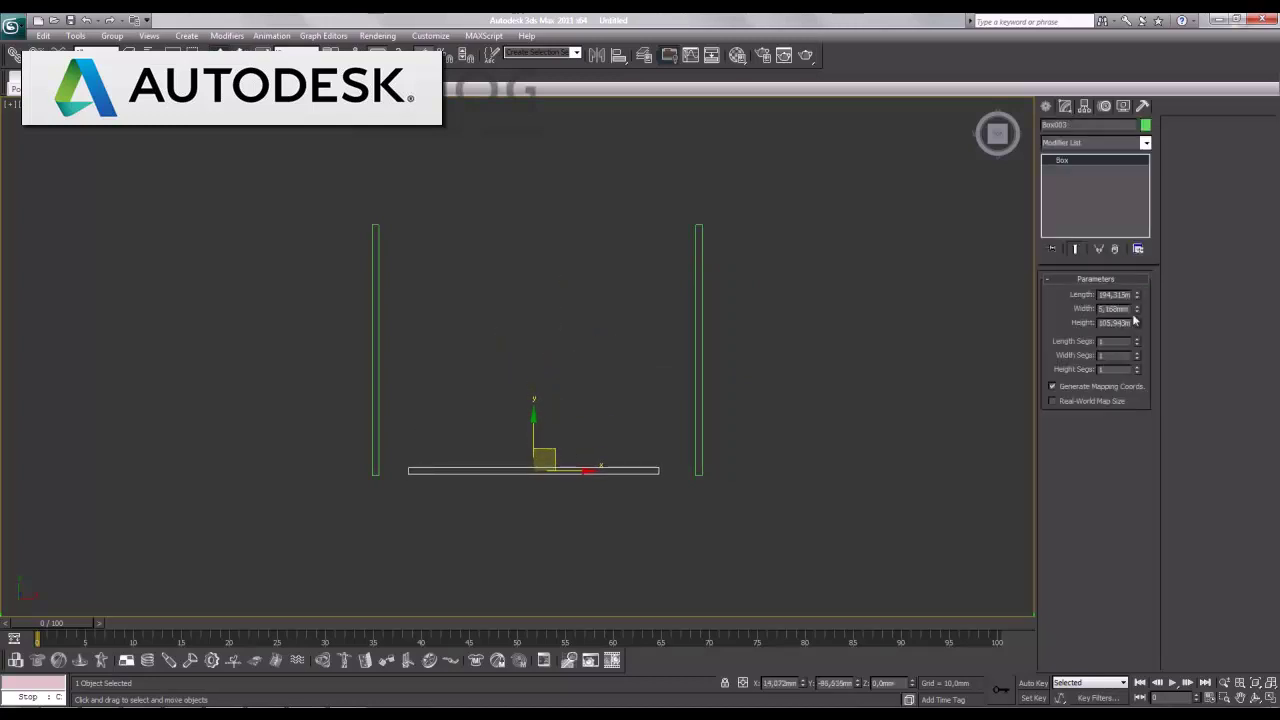
left_click_drag(1138, 296, 1138, 264)
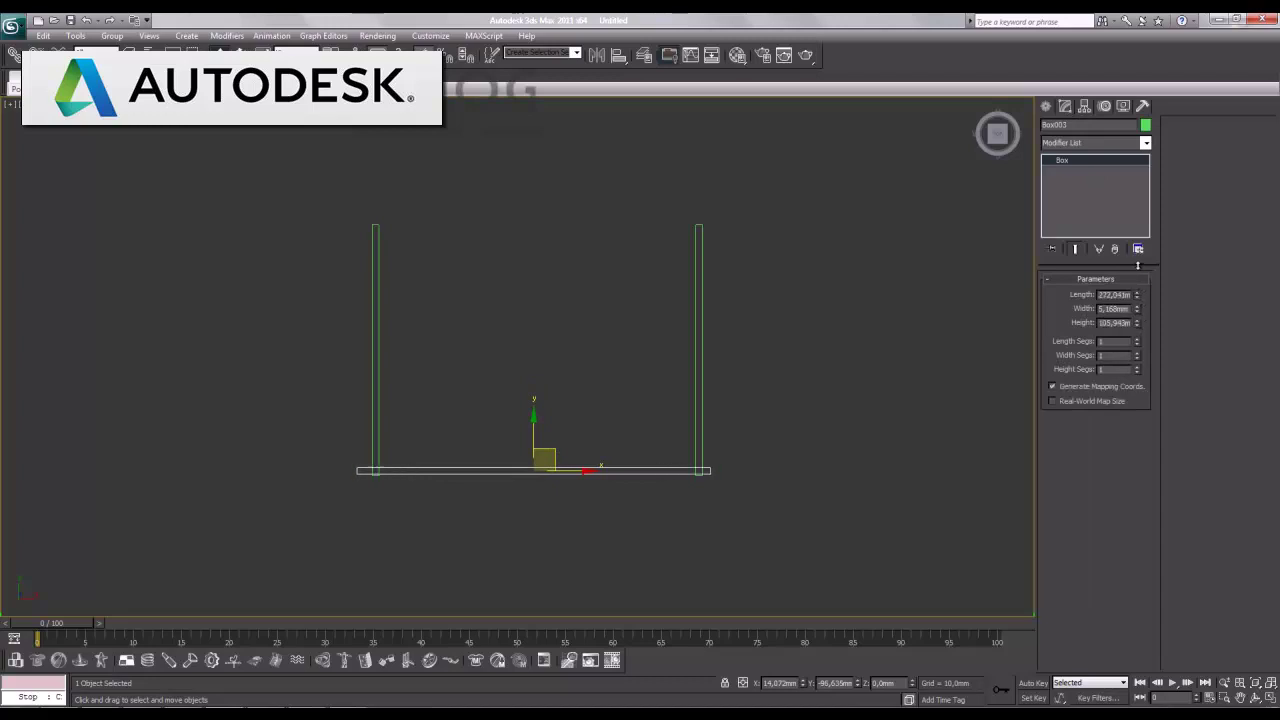
left_click_drag(543, 448, 558, 194, "shift")
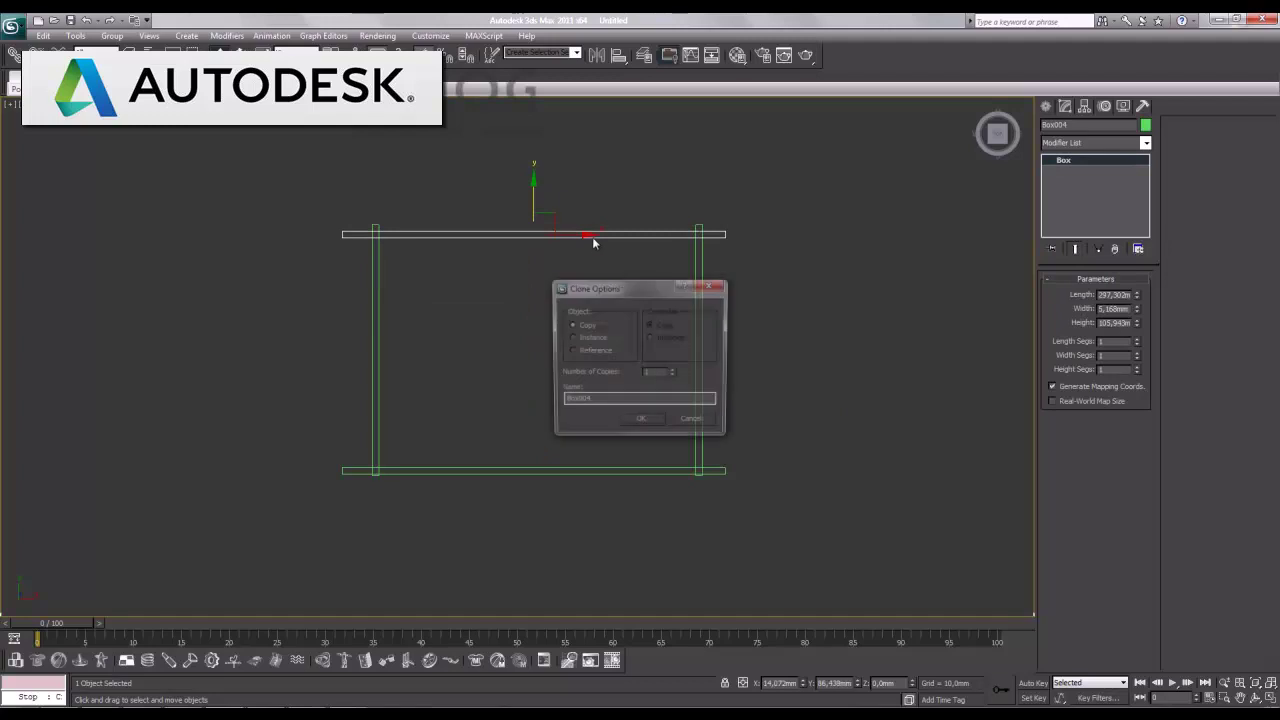
left_click(648, 426)
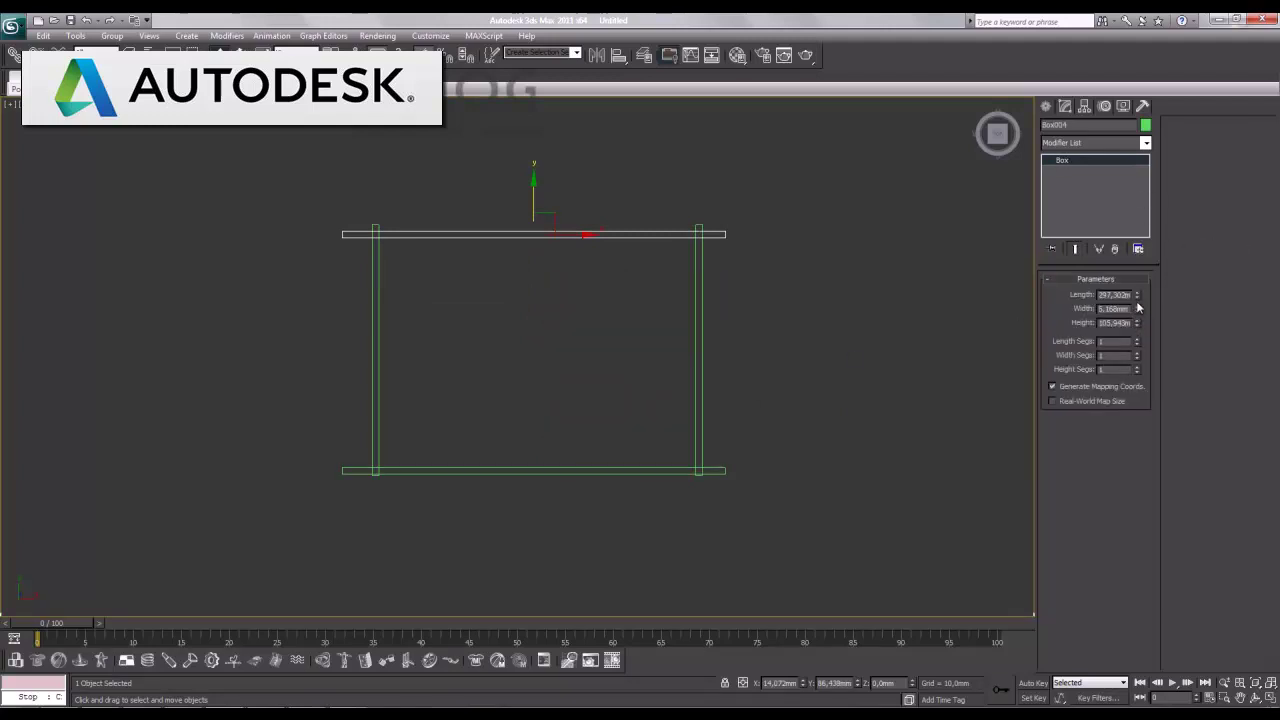
left_click_drag(1136, 300, 1133, 346)
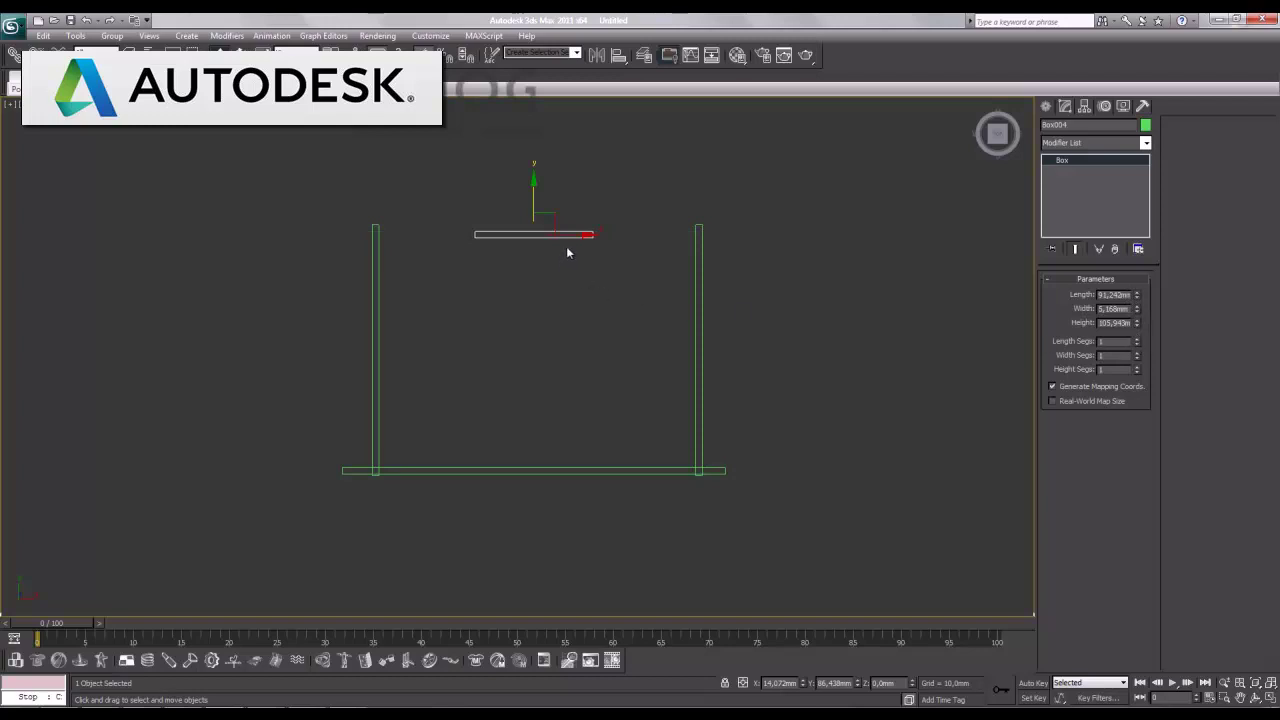
mouse_move(567, 248)
left_mouse_down()
mouse_move(407, 247)
mouse_move(743, 235)
left_mouse_up()
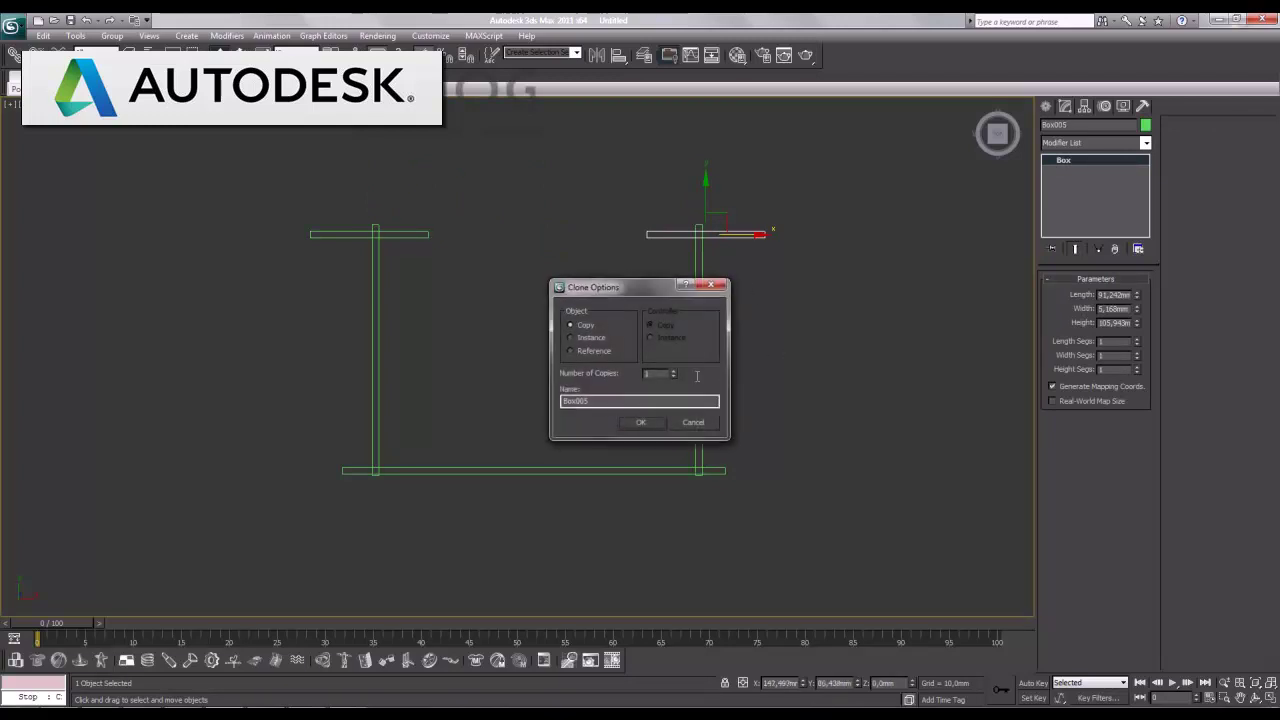
left_click(647, 423)
Draw a 4x4-segment plane covering the whole frame
left_click(1046, 106)
left_click(1121, 247)
left_click_drag(363, 224, 708, 478)
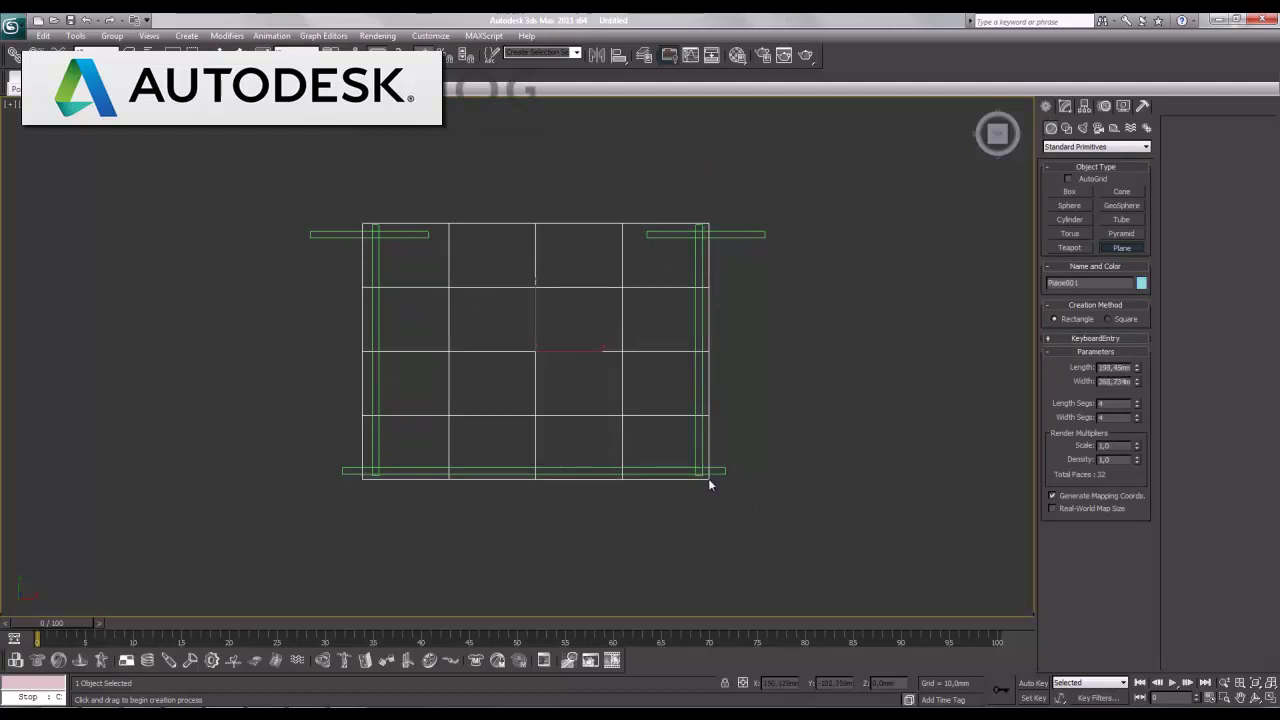
Draw a second, slightly larger plane, Plane002, over the frame
right_click(709, 484)
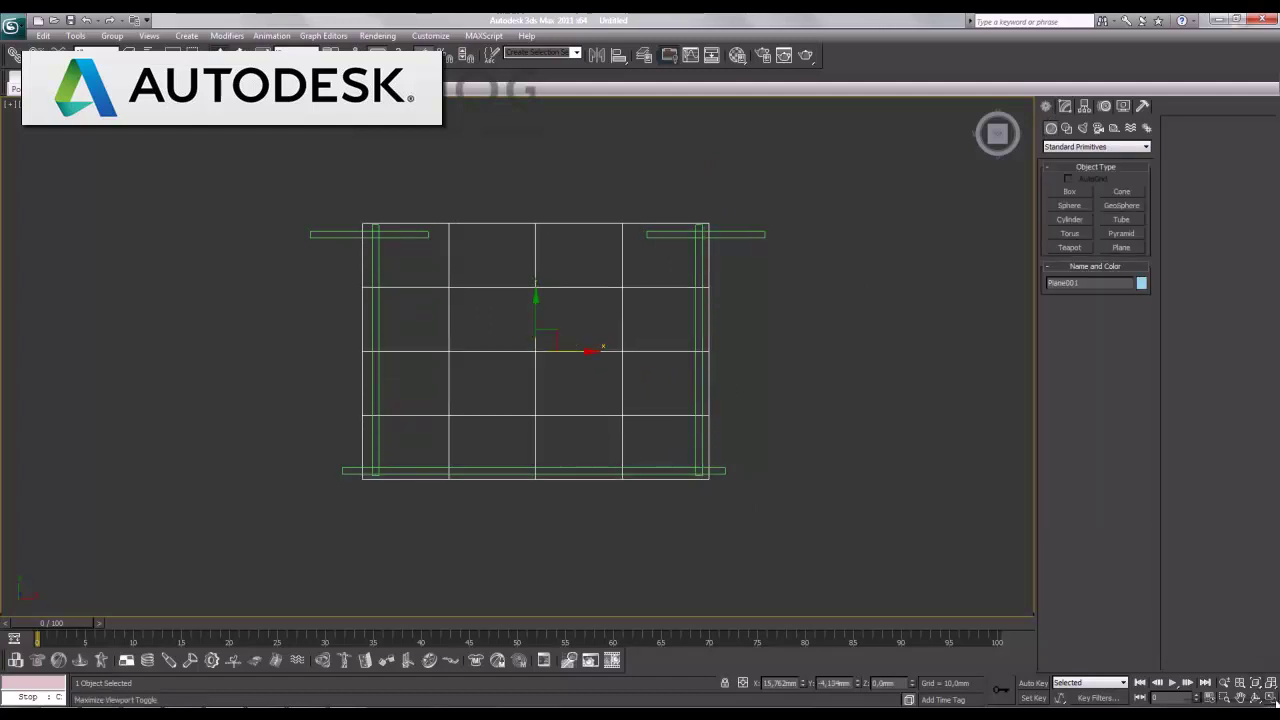
left_click(1130, 250)
left_click_drag(359, 220, 711, 483)
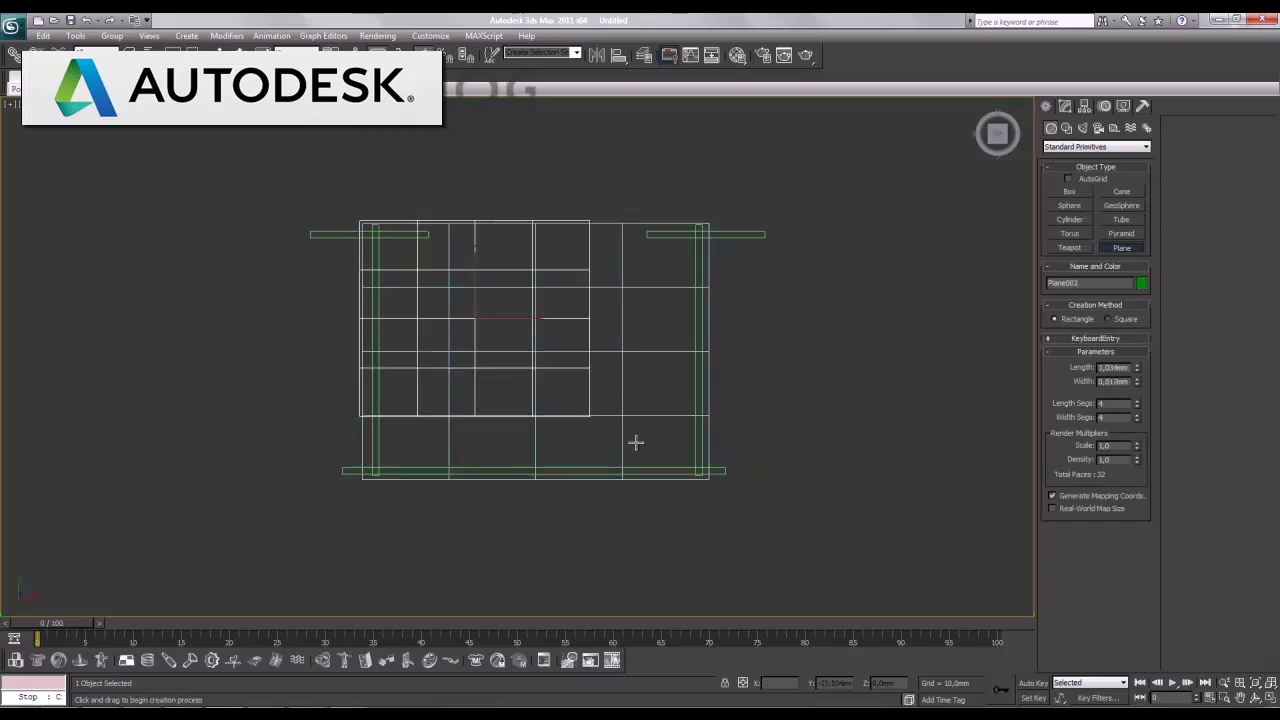
right_click(709, 483)
Rotate Plane002 90 degrees and return to the four-viewport layout
key("e")
left_click_drag(558, 361, 552, 352)
key("w")
key("alt+w")
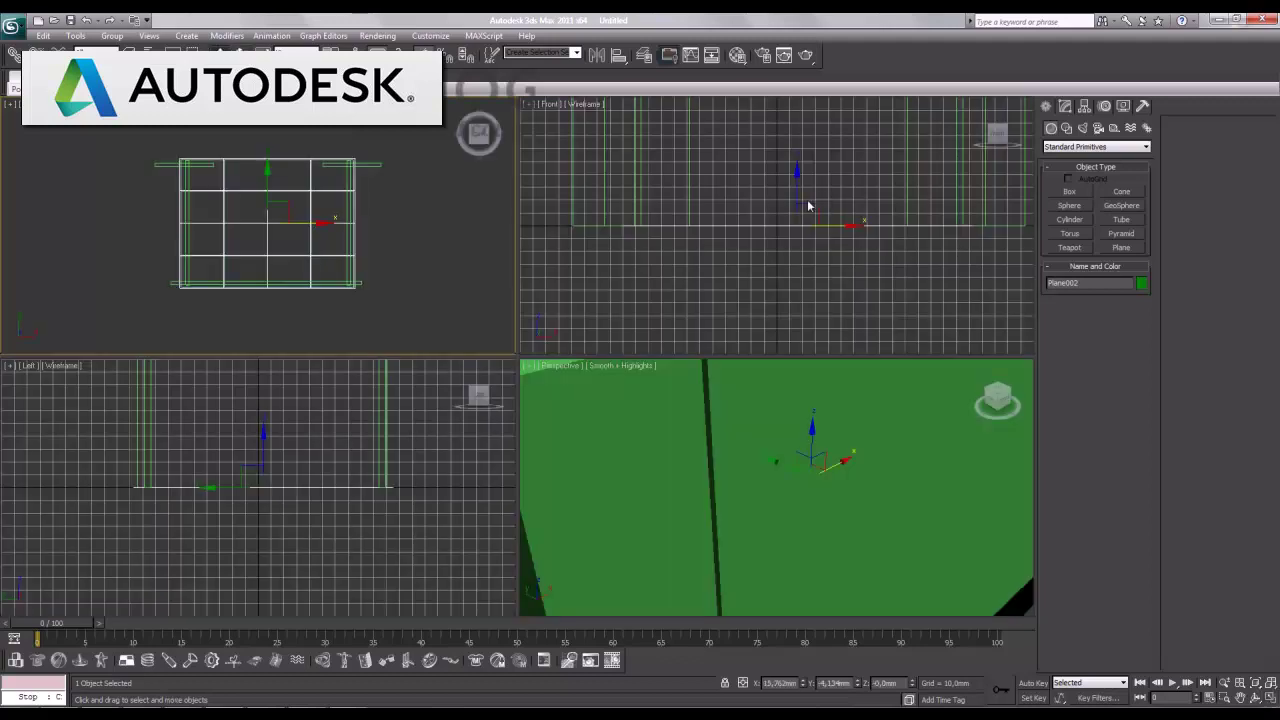
In the maximized Front view, lift Plane002 to the wall tops as a ceiling
key("alt+w")
middle_click_drag(637, 283, 623, 429)
key("g")
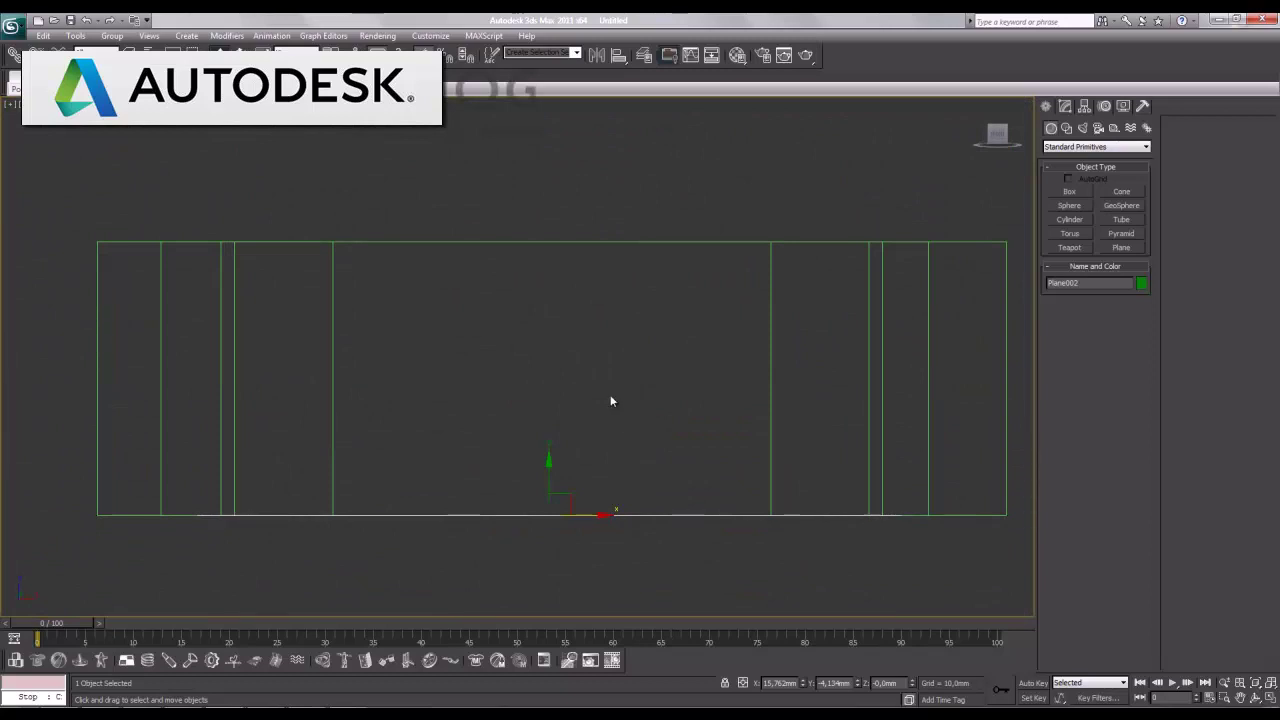
left_click_drag(549, 470, 563, 204)
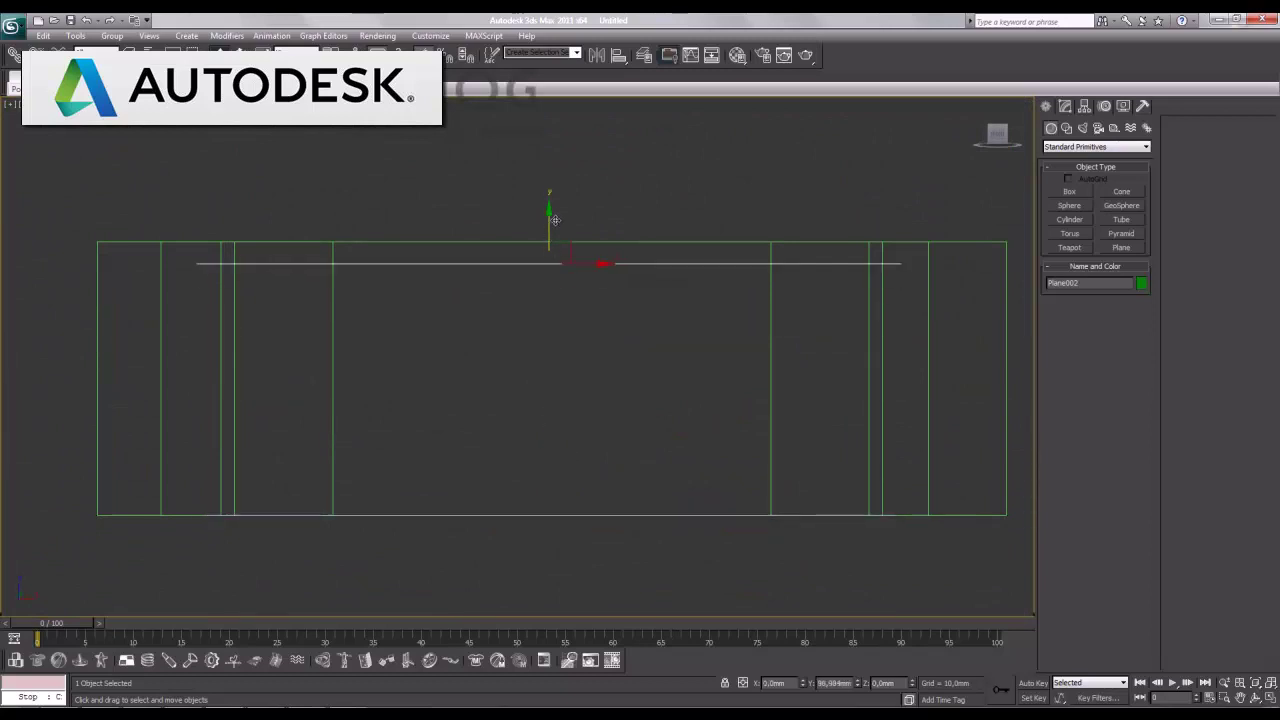
key("alt+w")
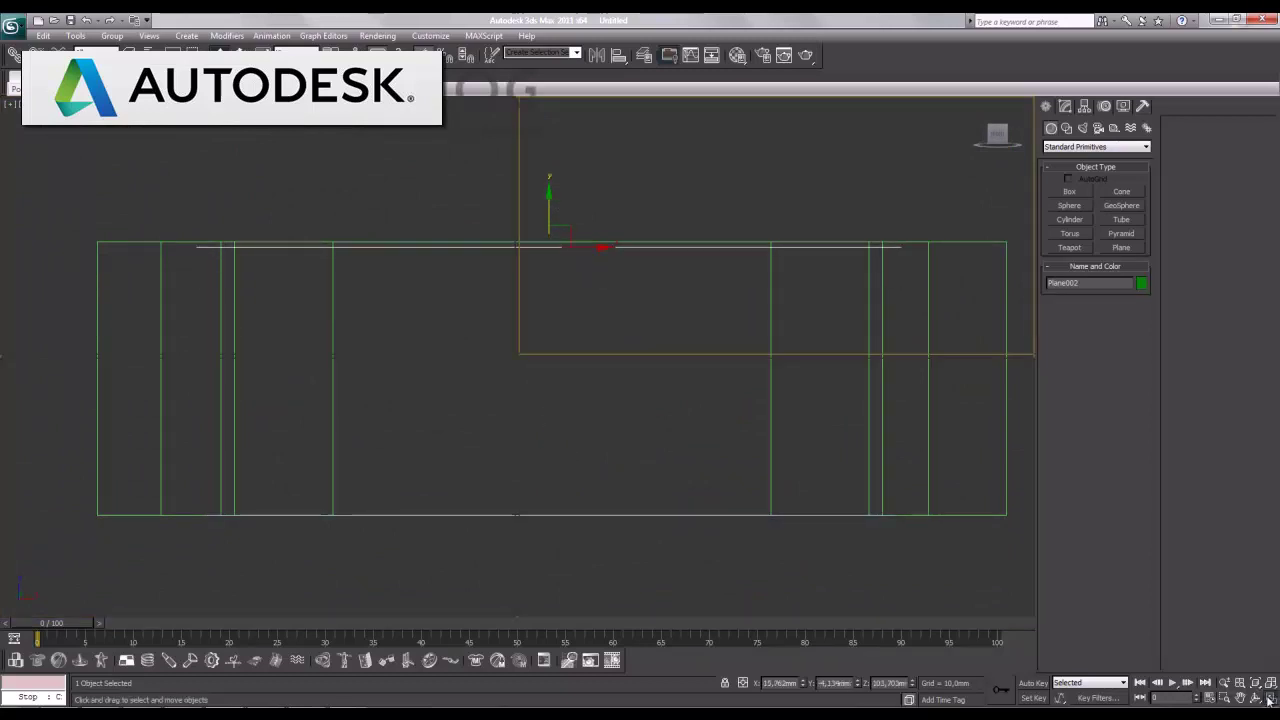
Inspect the room in a maximized Perspective view, then restore four viewports and deselect
key("alt+w")
key("alt+z")
mouse_move(487, 540)
left_mouse_down()
mouse_move(493, 515)
mouse_move(557, 509)
mouse_move(578, 491)
mouse_move(571, 477)
mouse_move(566, 491)
mouse_move(451, 508)
mouse_move(454, 489)
left_mouse_up()
mouse_move(618, 485)
left_mouse_down()
mouse_move(504, 484)
mouse_move(612, 455)
mouse_move(606, 440)
mouse_move(611, 509)
left_mouse_up()
middle_click_drag(611, 509, 334, 514)
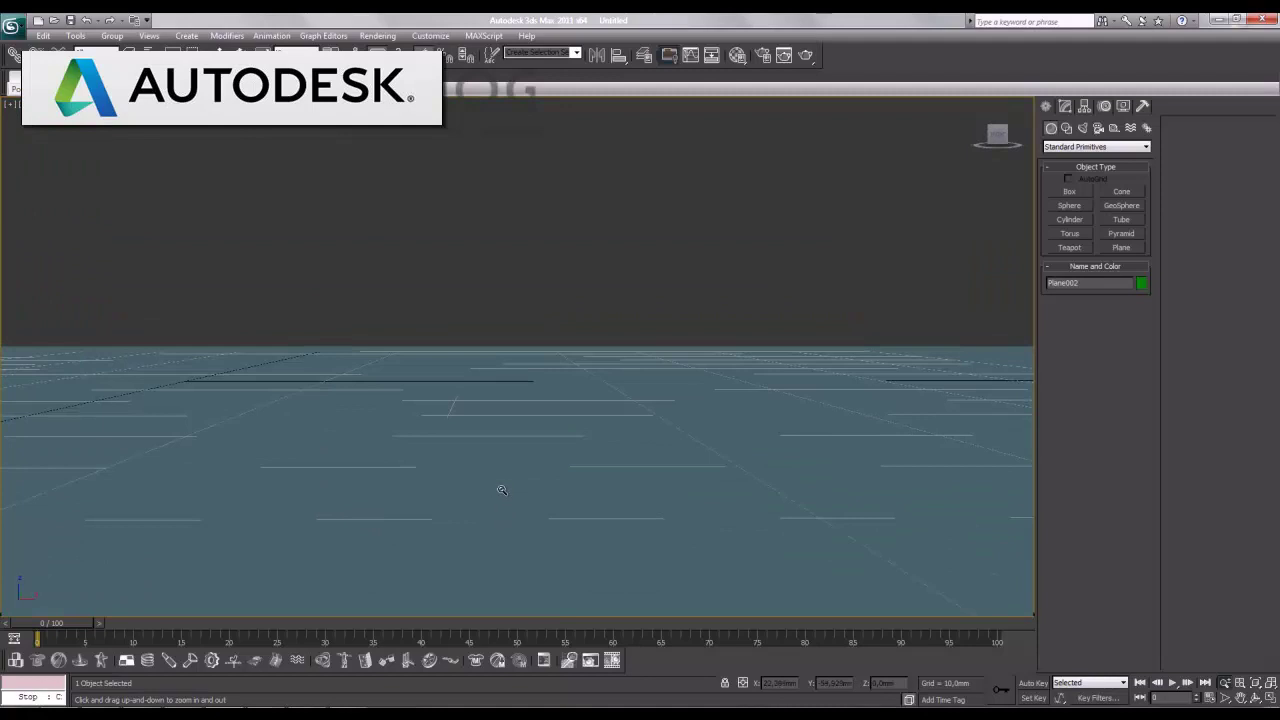
left_click(1270, 698)
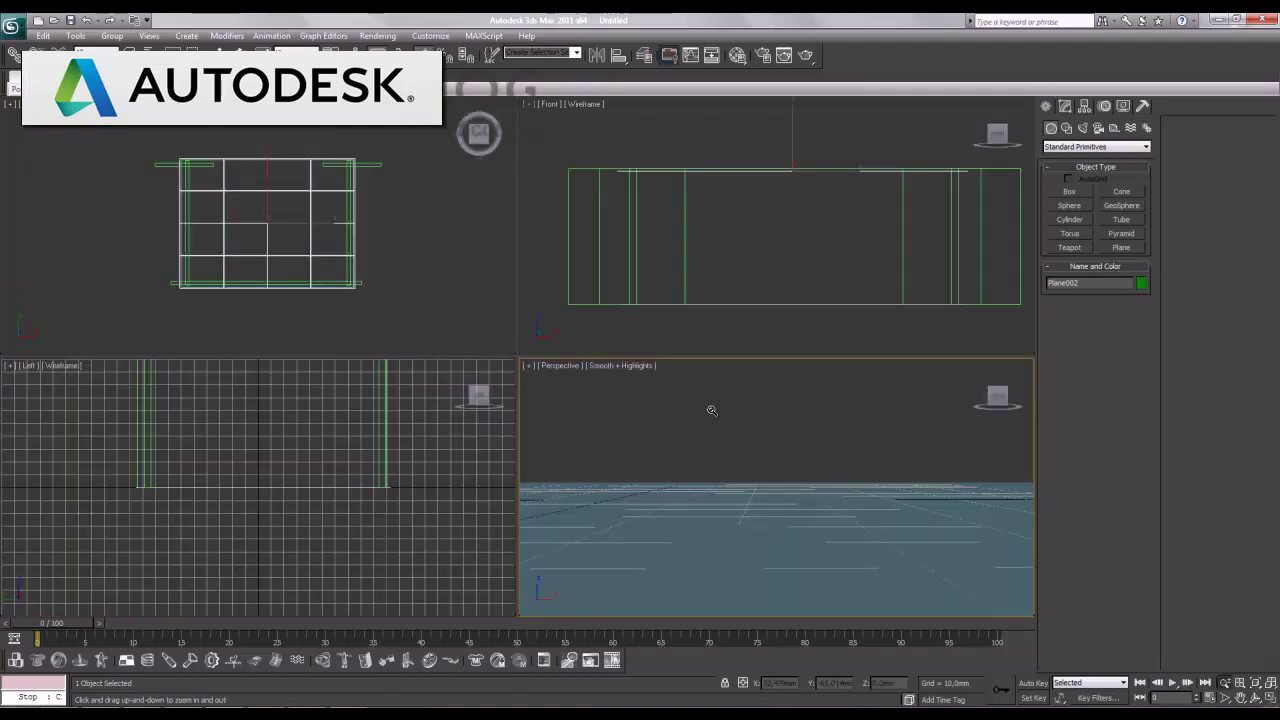
key("w")
left_click(438, 330)
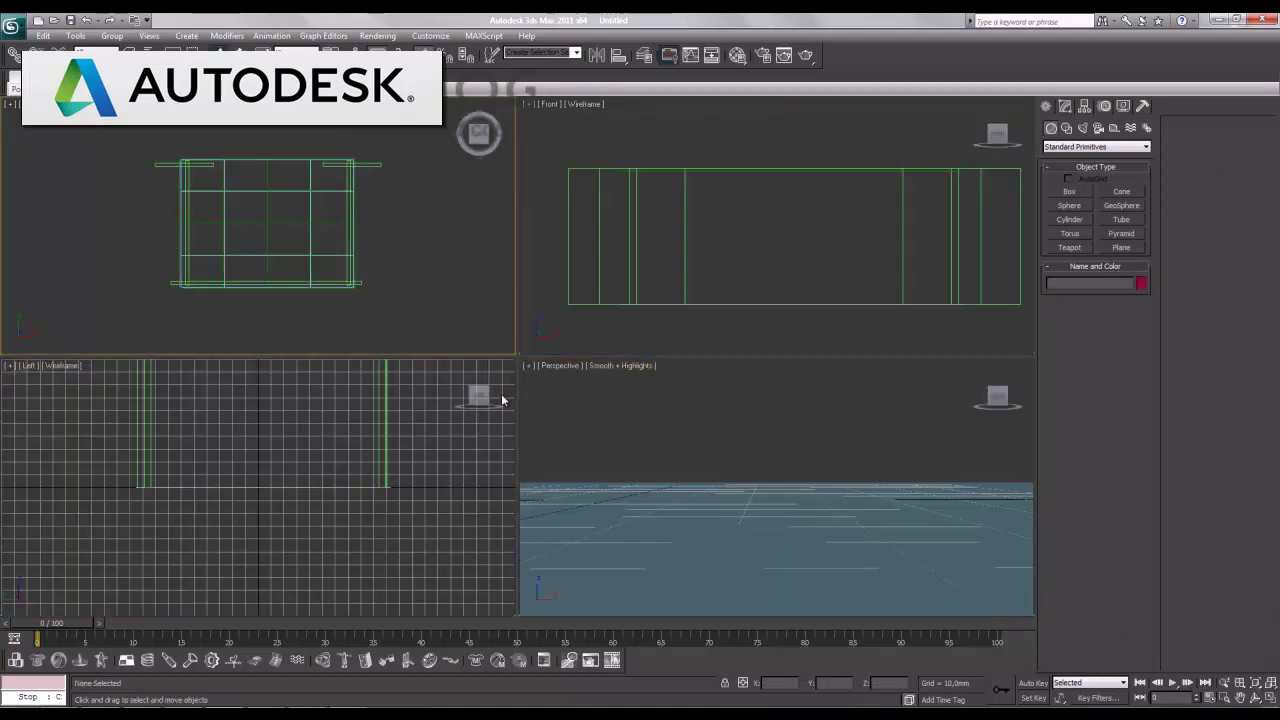
Draw a small plane, Plane003, in the centre of the floor in the Top view
left_click(1268, 698)
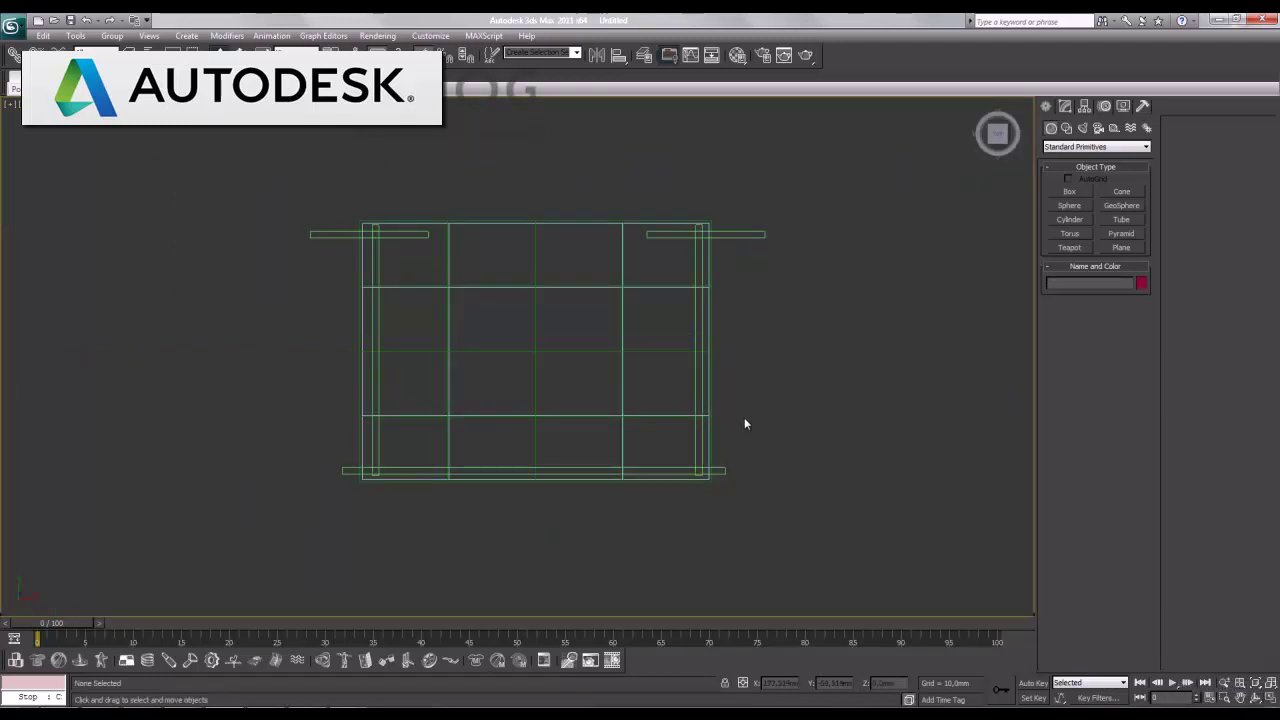
left_click(1121, 247)
left_click_drag(486, 271, 595, 375)
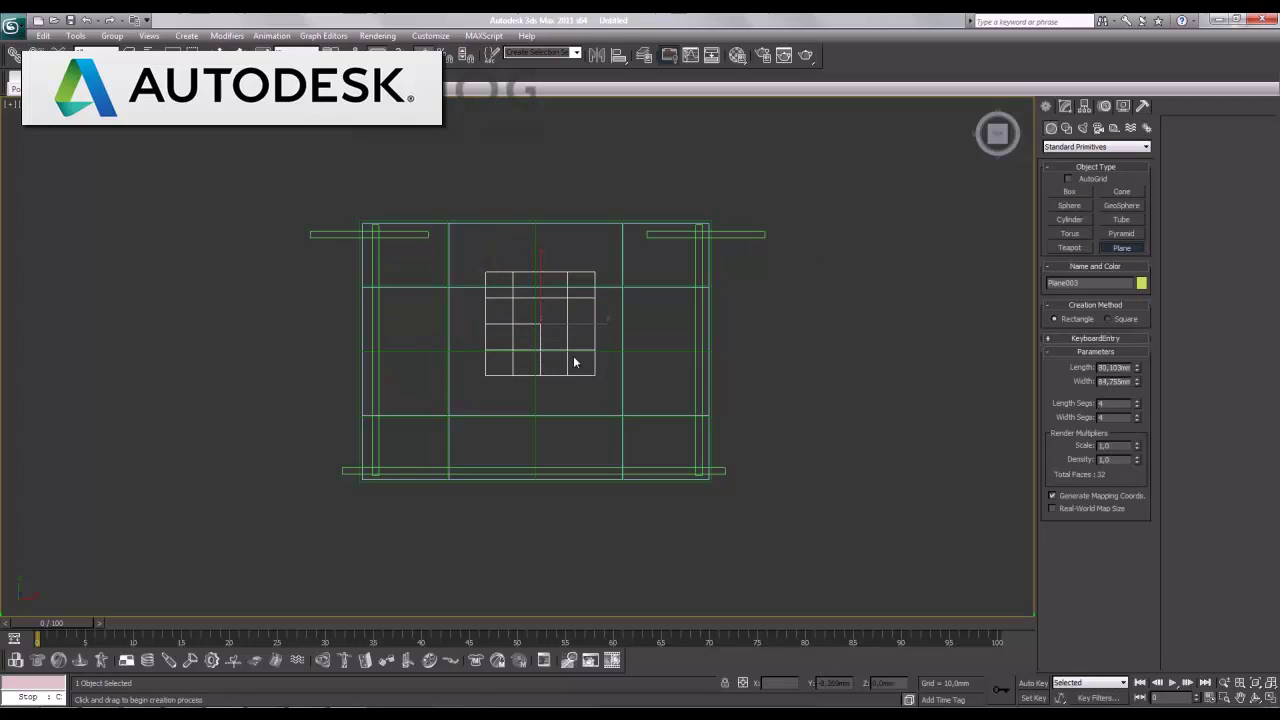
key("w")
left_click(1271, 703)
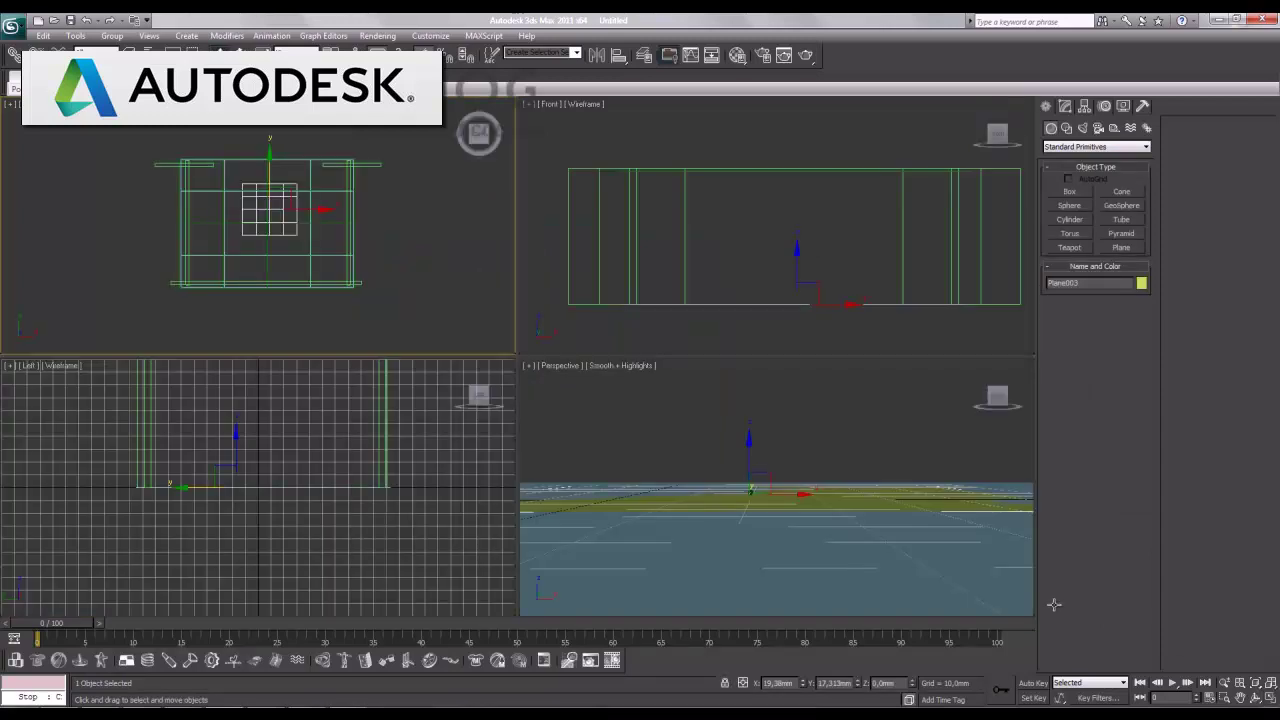
Raise Plane003 0.133 mm on Z so it stops flickering against the floor
key("alt+w")
scroll(572, 396, "up", 2)
scroll(561, 402, "up", 4)
middle_click_drag(405, 383, 547, 370)
left_click_drag(521, 274, 520, 273)
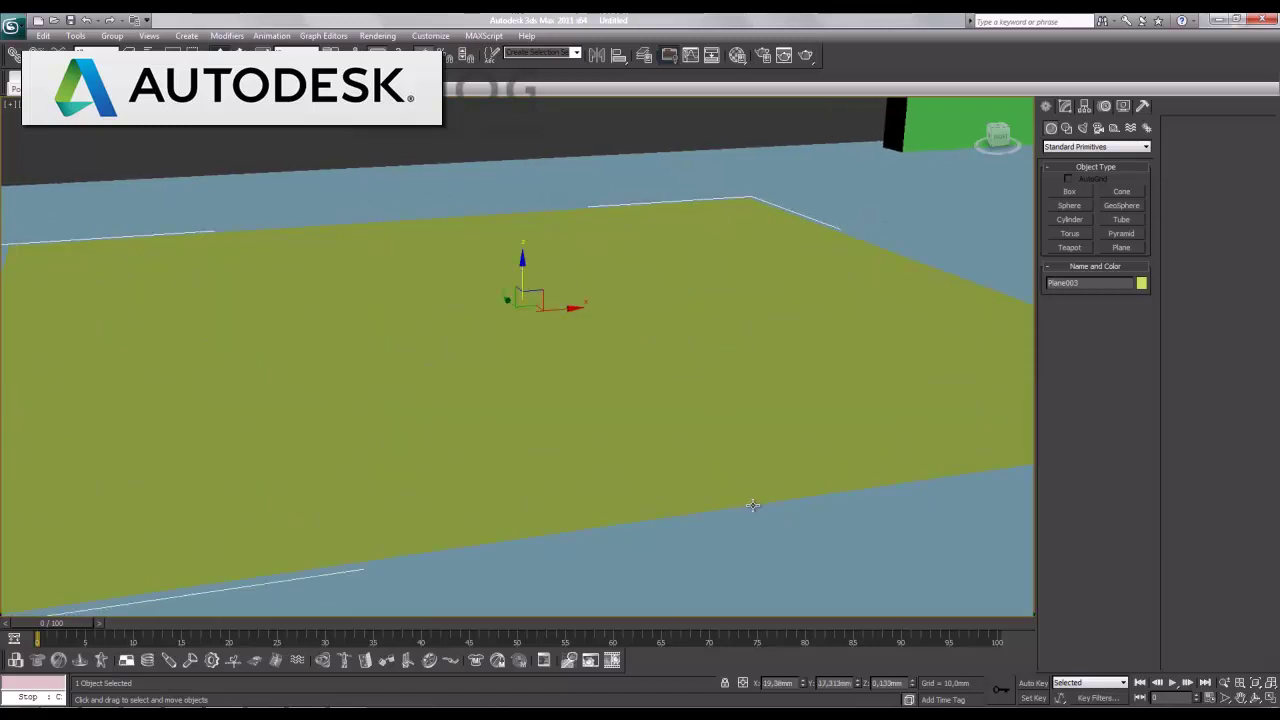
Create a small cylinder, Cylinder001, on the floor and increase its radius
left_click(1070, 219)
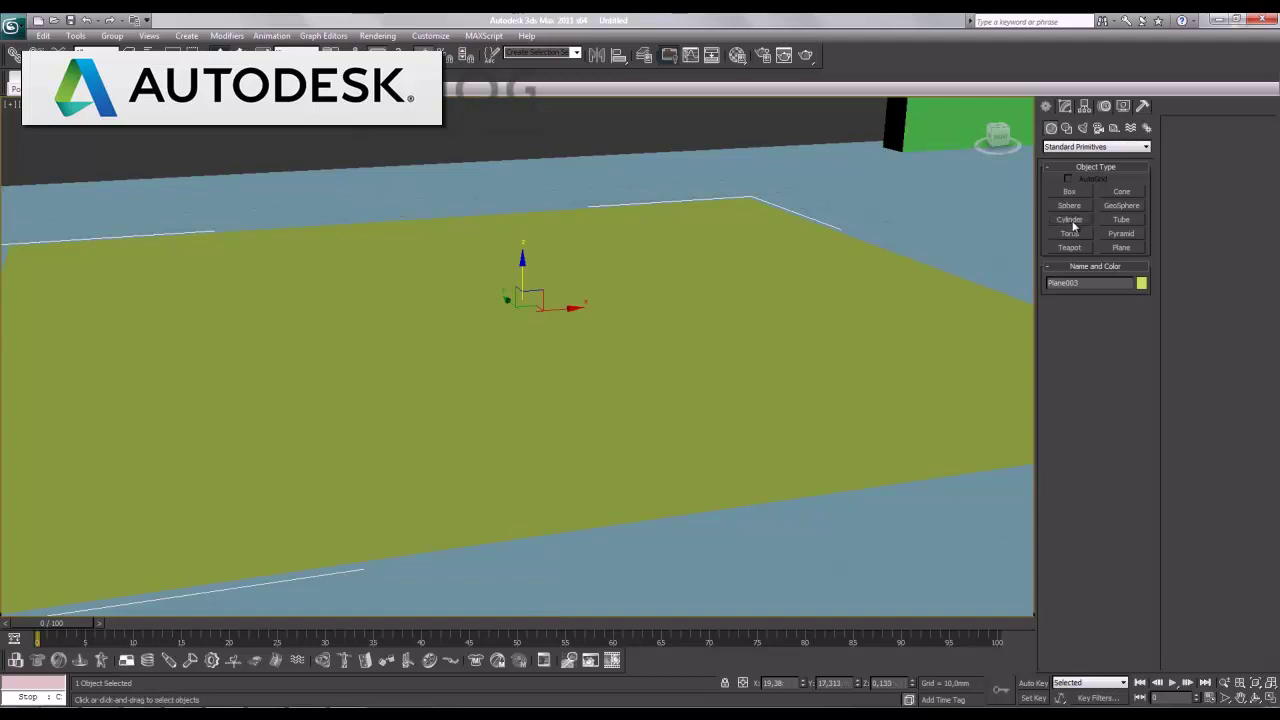
left_click_drag(789, 541, 790, 539)
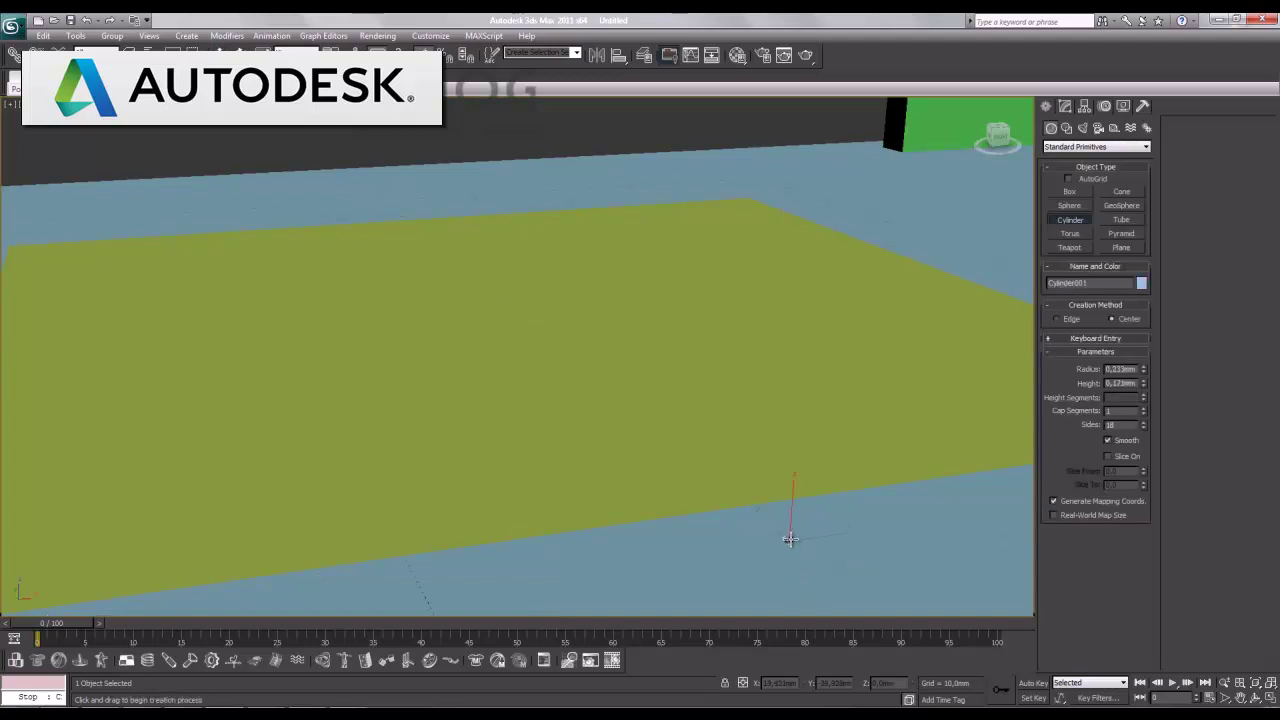
right_click(788, 525)
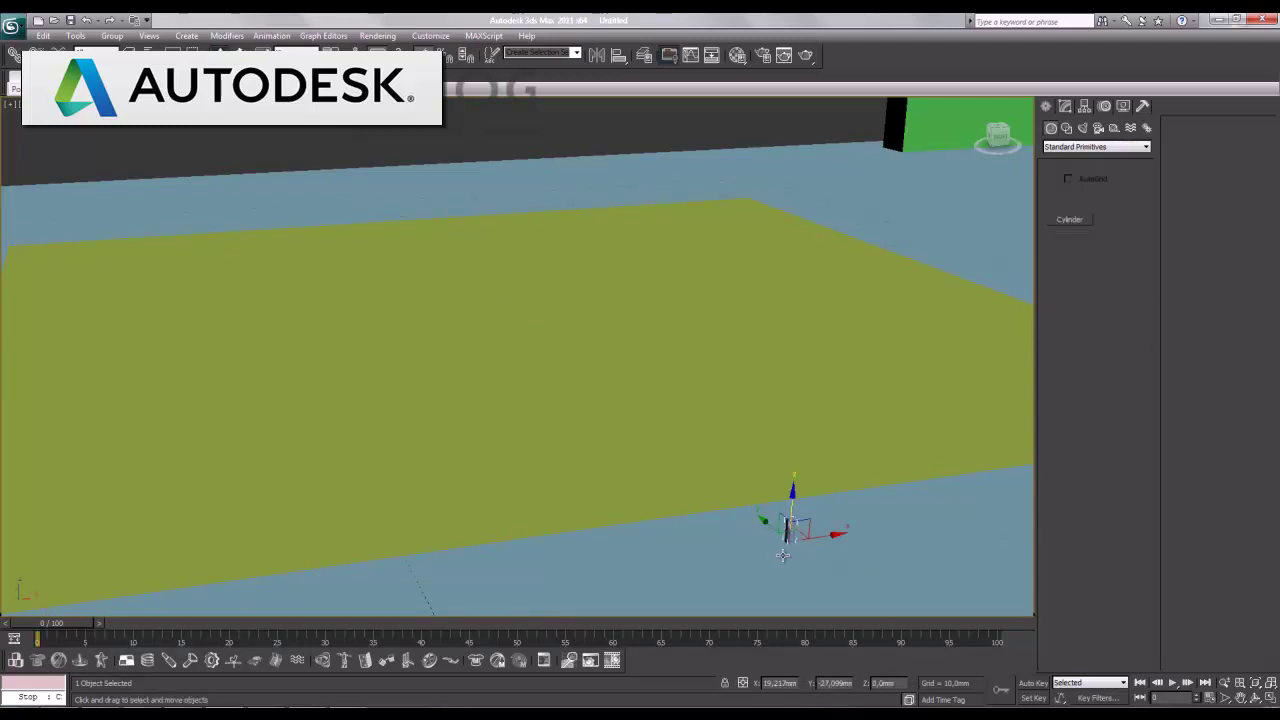
left_click(1066, 106)
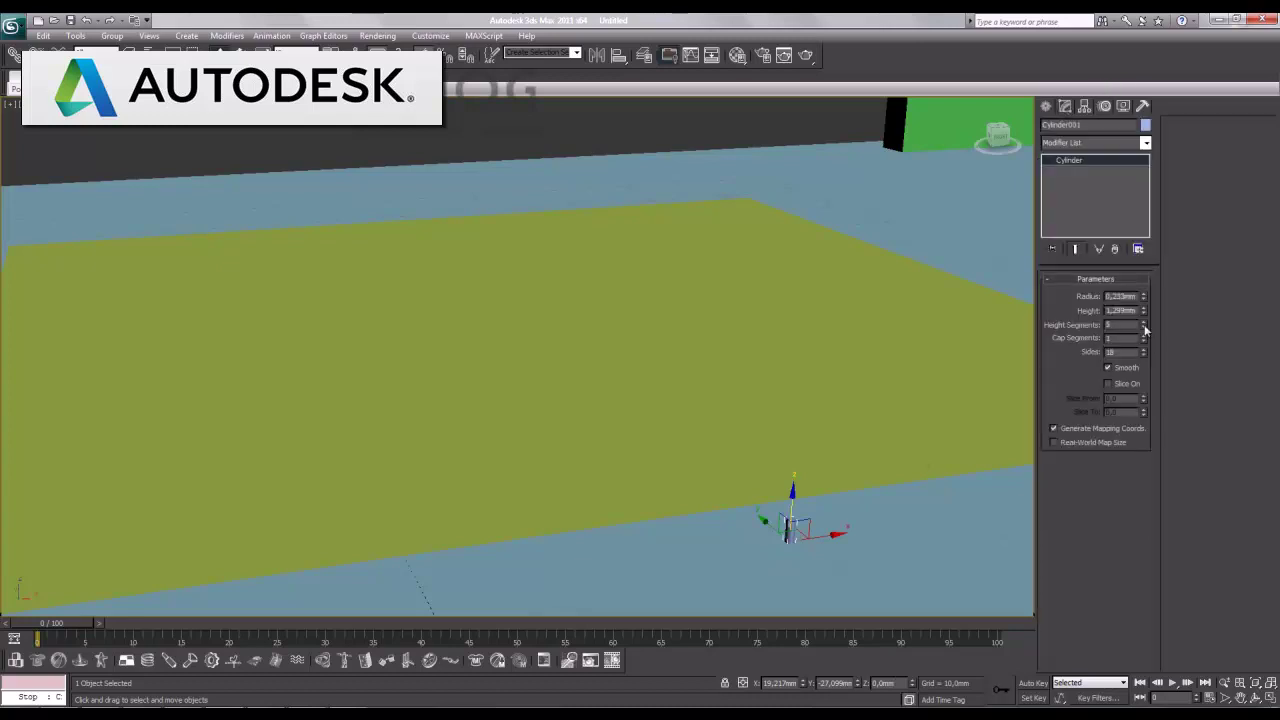
left_click_drag(1144, 303, 1144, 312)
Frame the cylinder in the view and open the Modifier List
key("z")
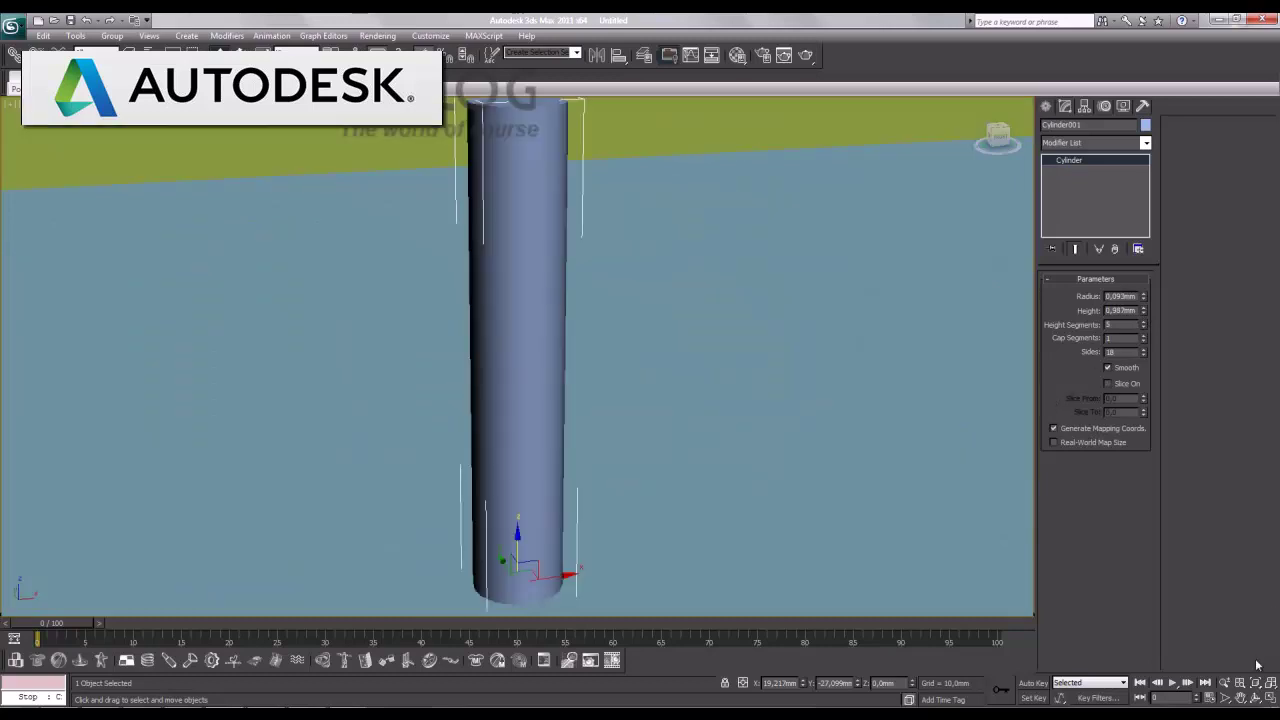
left_click(1224, 684)
mouse_move(689, 289)
left_mouse_down()
mouse_move(700, 360)
mouse_move(662, 472)
left_mouse_up()
middle_click_drag(505, 414, 530, 410, "alt")
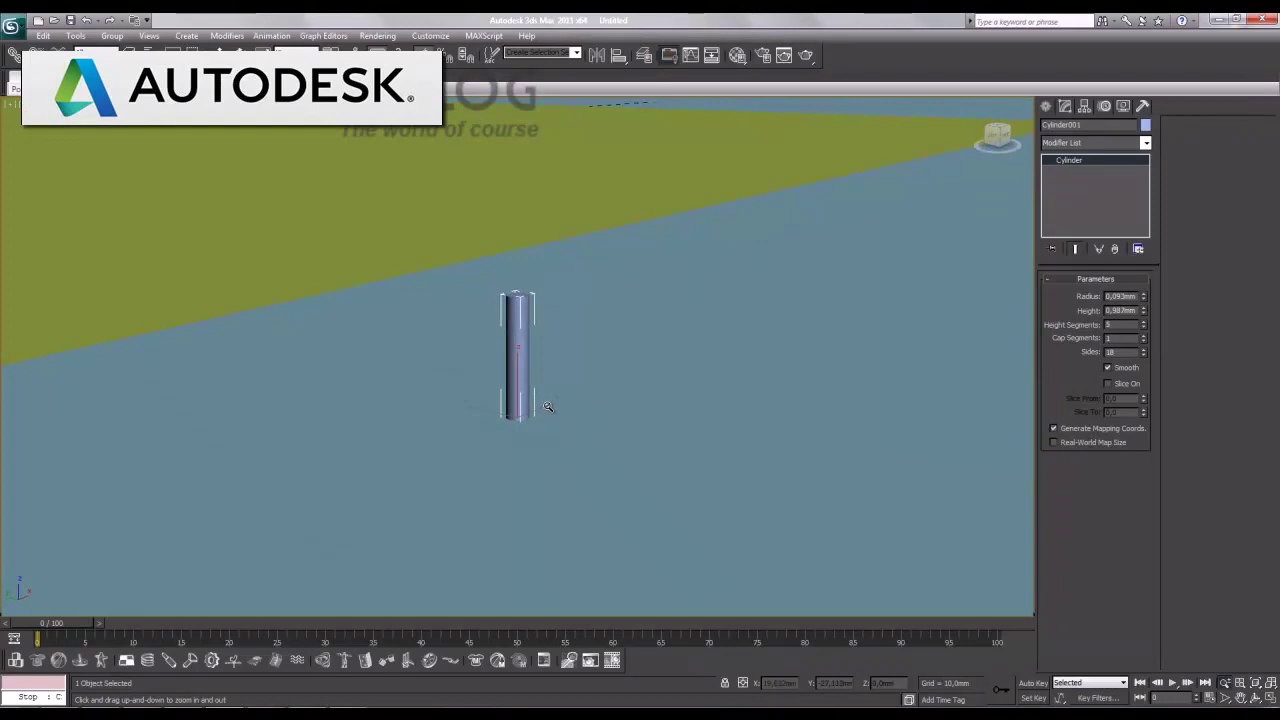
right_click(548, 405)
left_click(1145, 143)
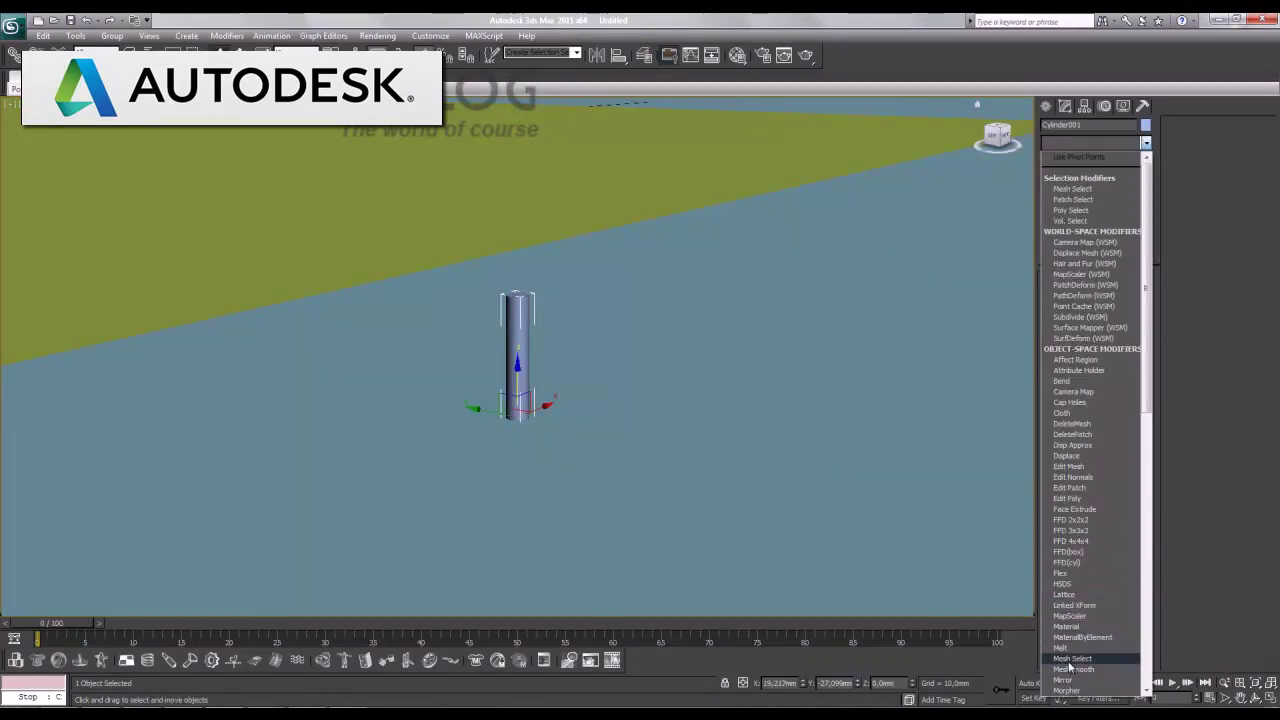
Add a Taper modifier so the cylinder narrows toward the top
scroll(1075, 668, "down", 15)
left_click(1082, 500)
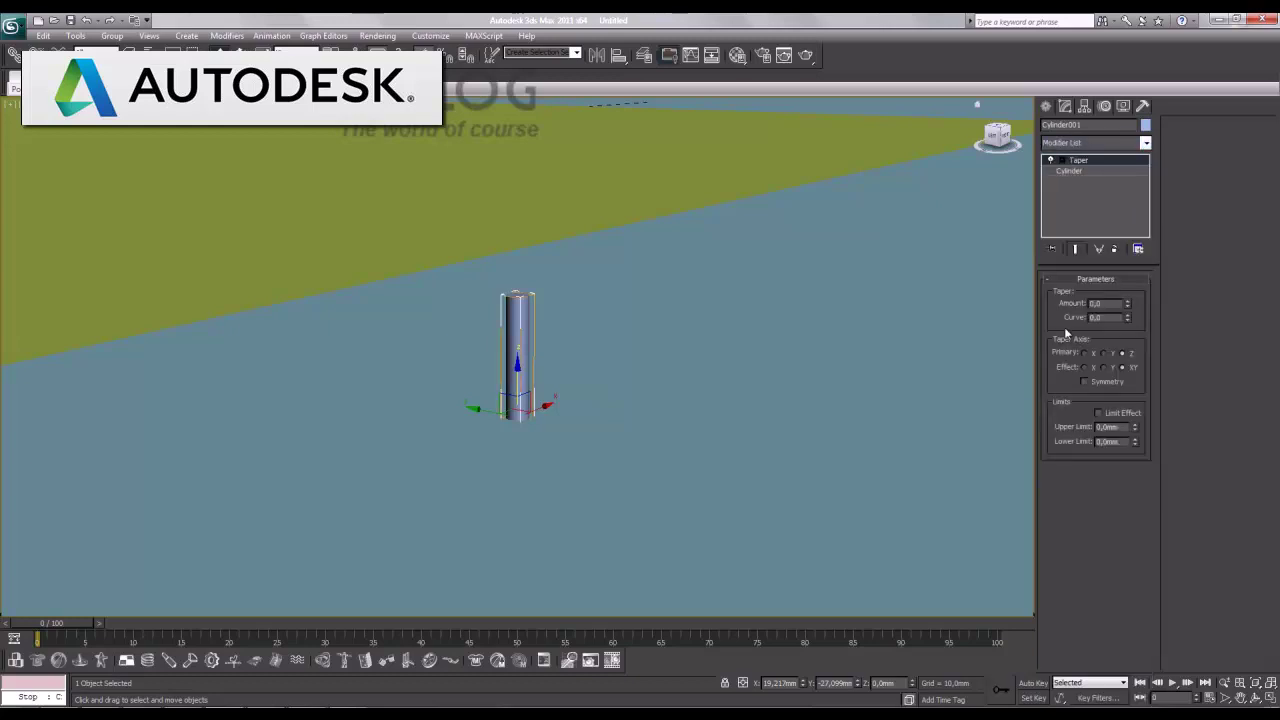
left_click_drag(1130, 310, 1134, 354)
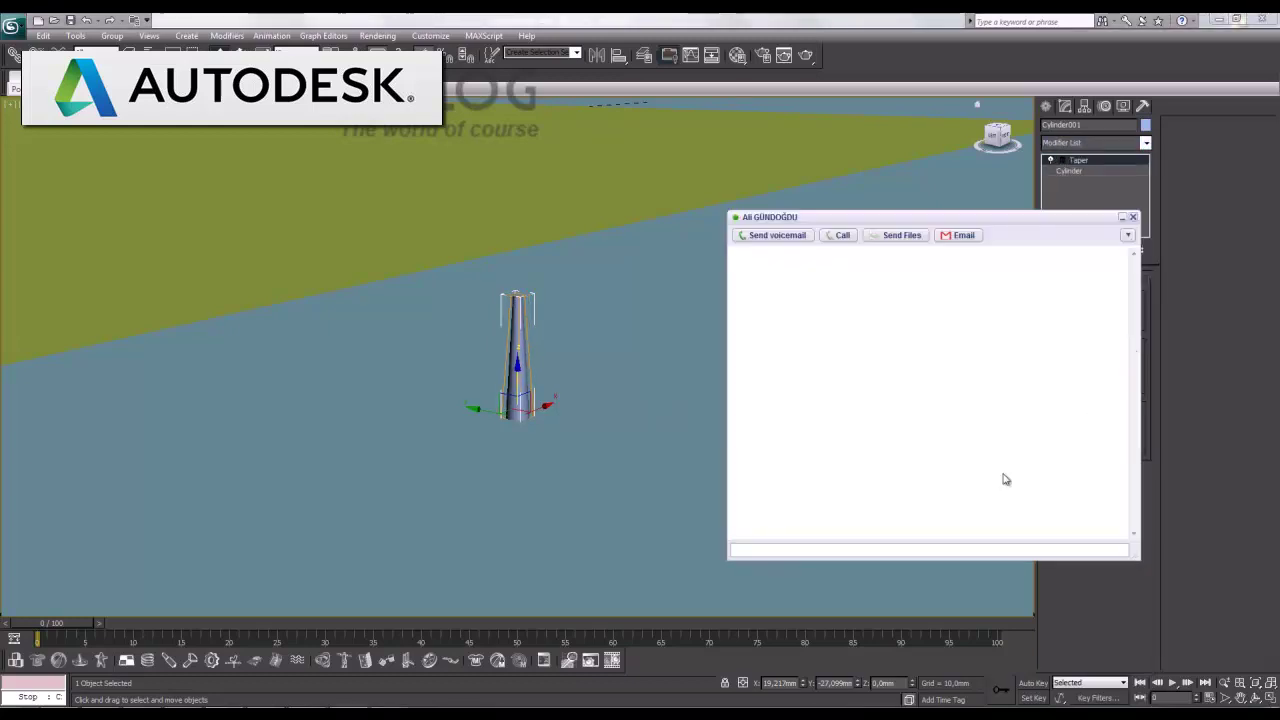
left_click(1133, 217)
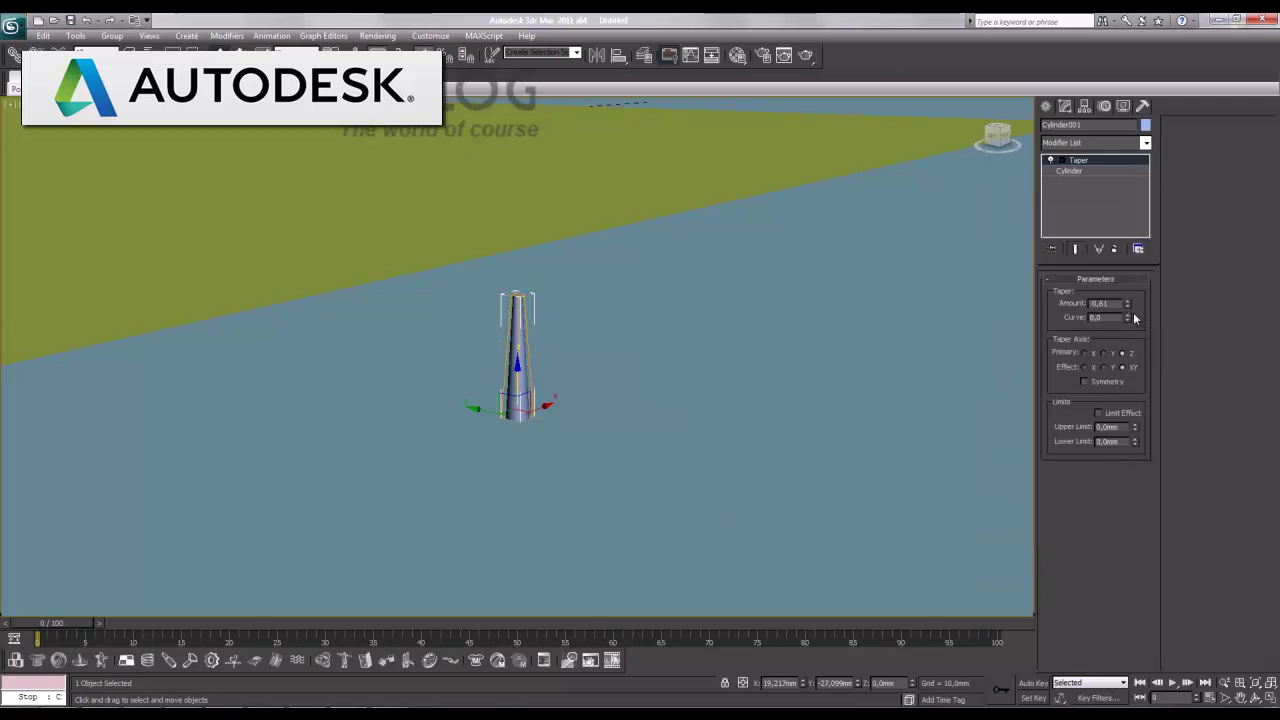
Add a Bend of 140° to the cylinder and Shift-drag to start a copy
left_click(1146, 142)
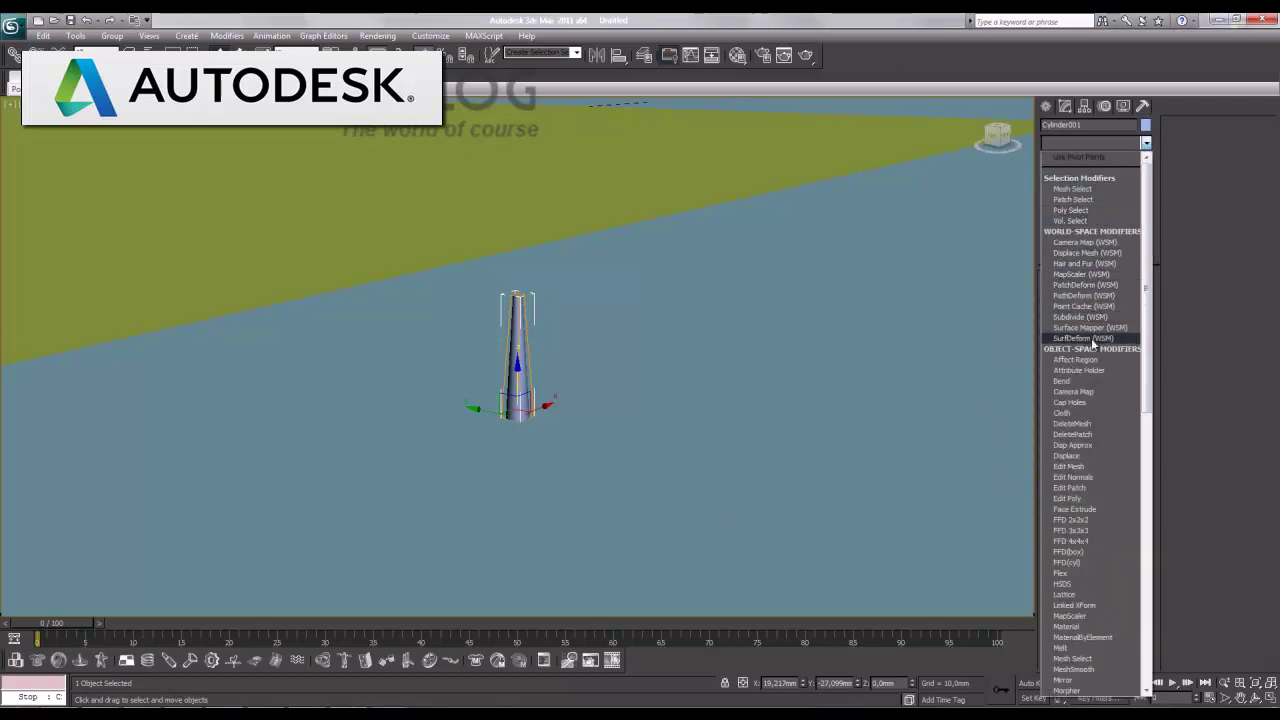
key("b")
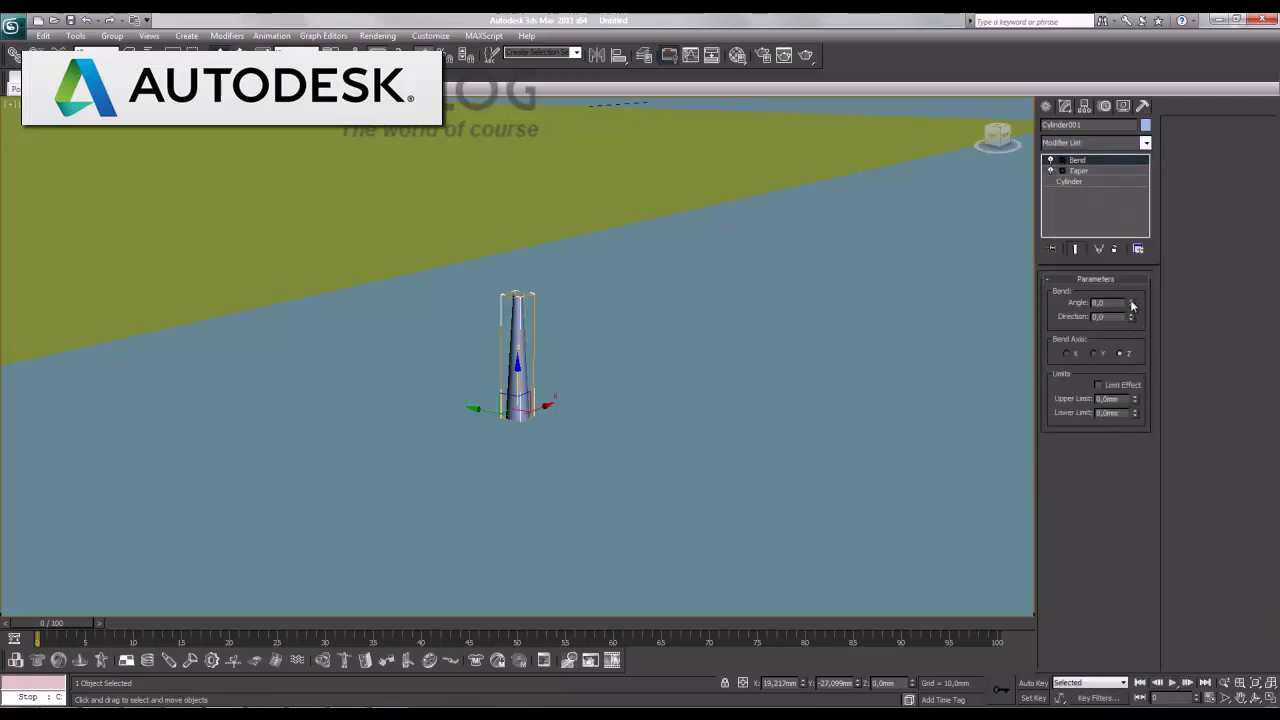
left_click_drag(1132, 303, 1194, 100)
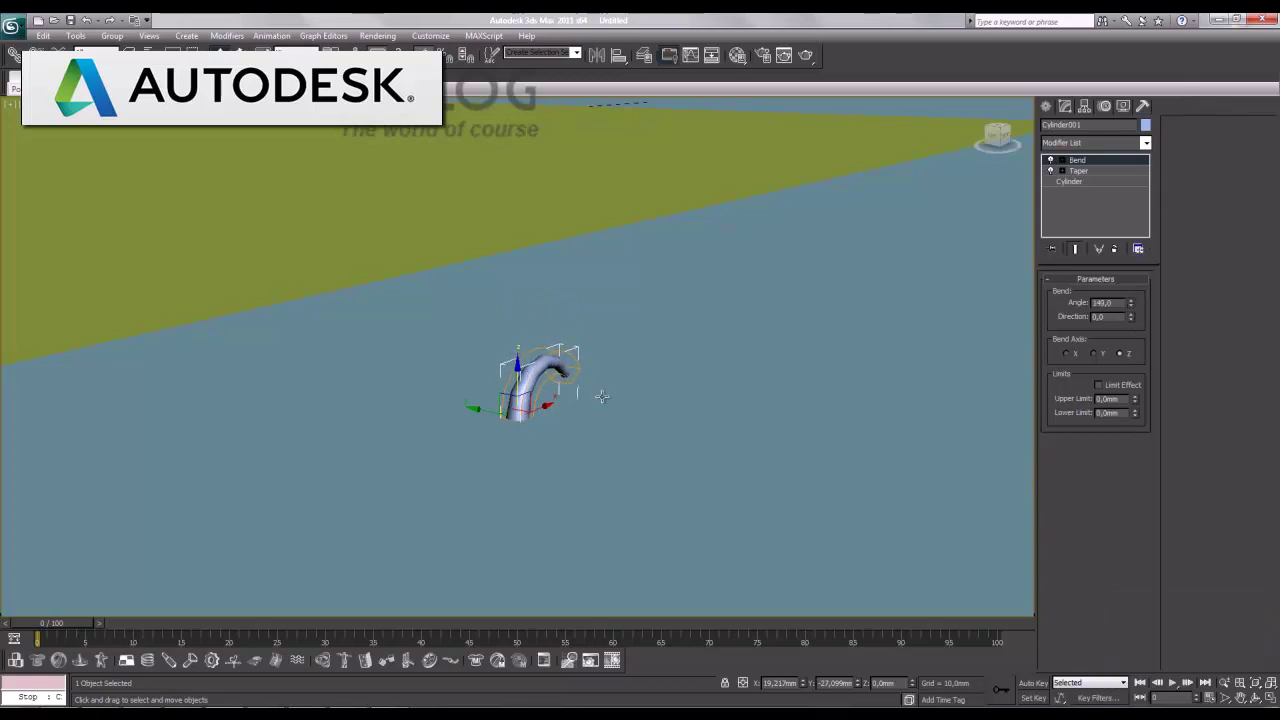
left_click_drag(498, 410, 440, 405, "shift")
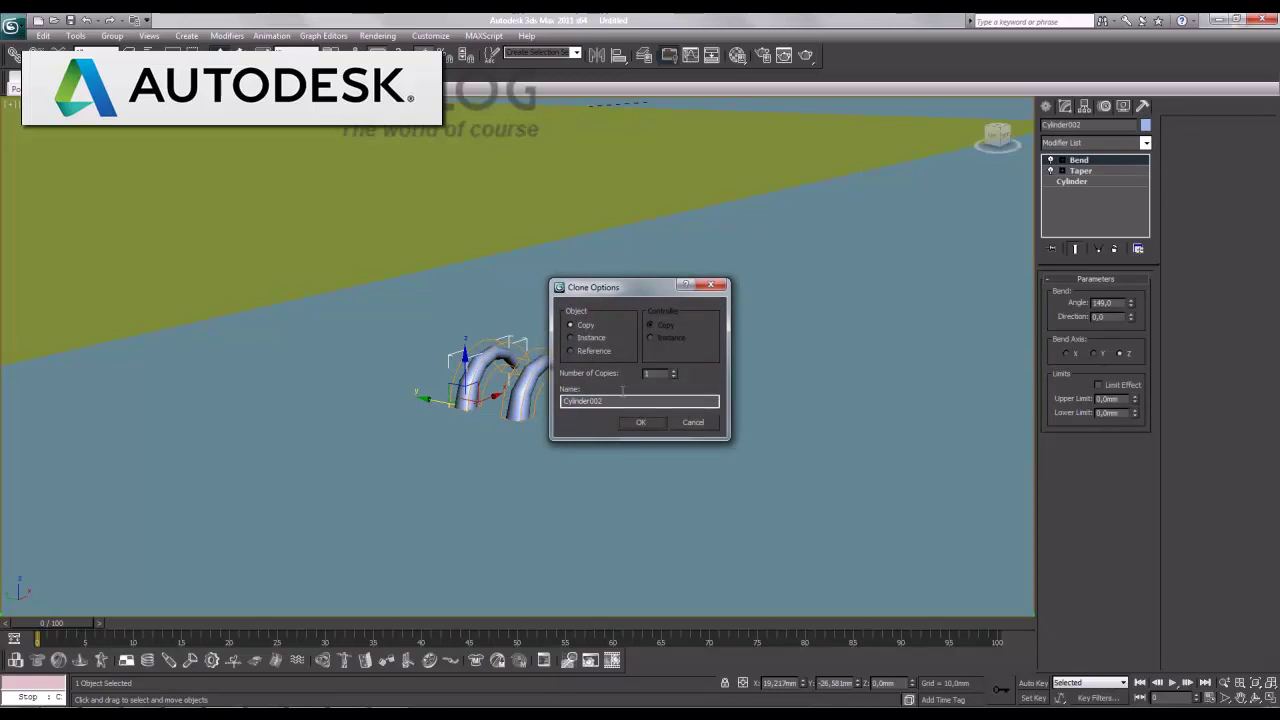
Accept the copy Cylinder002 and collapse its Bend and Taper into an Editable Mesh
left_click(640, 422)
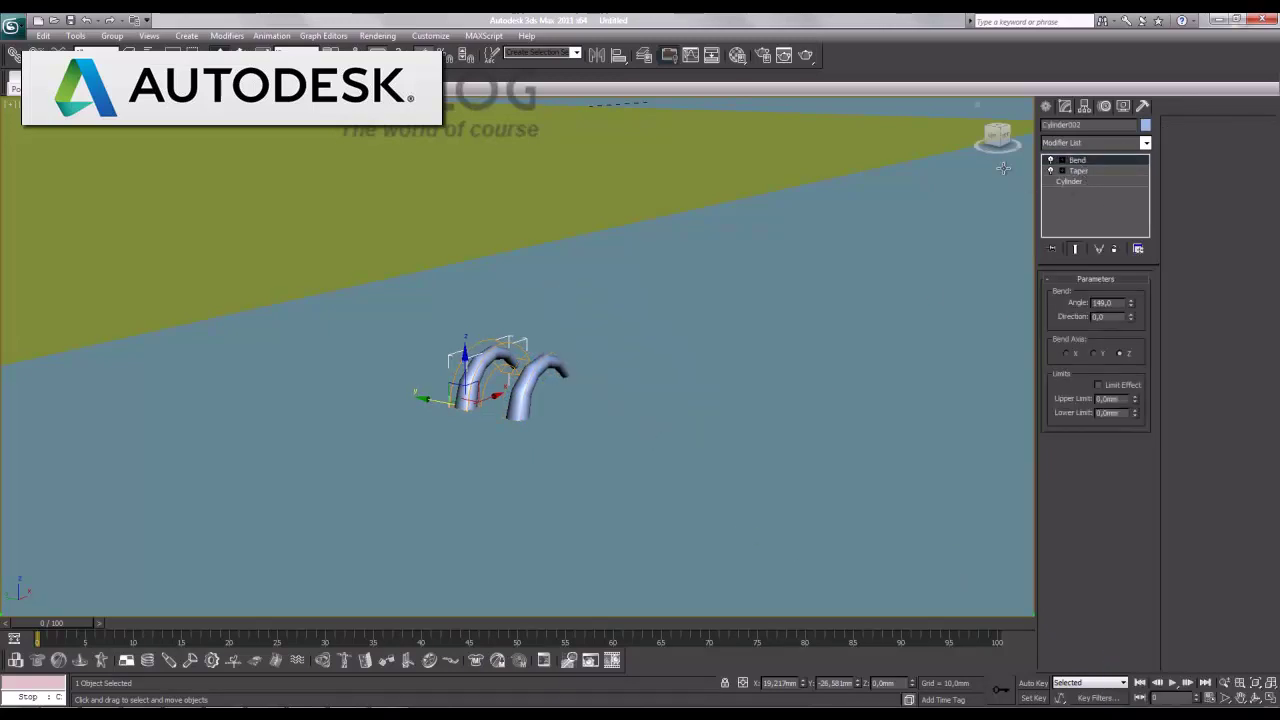
right_click(1100, 160)
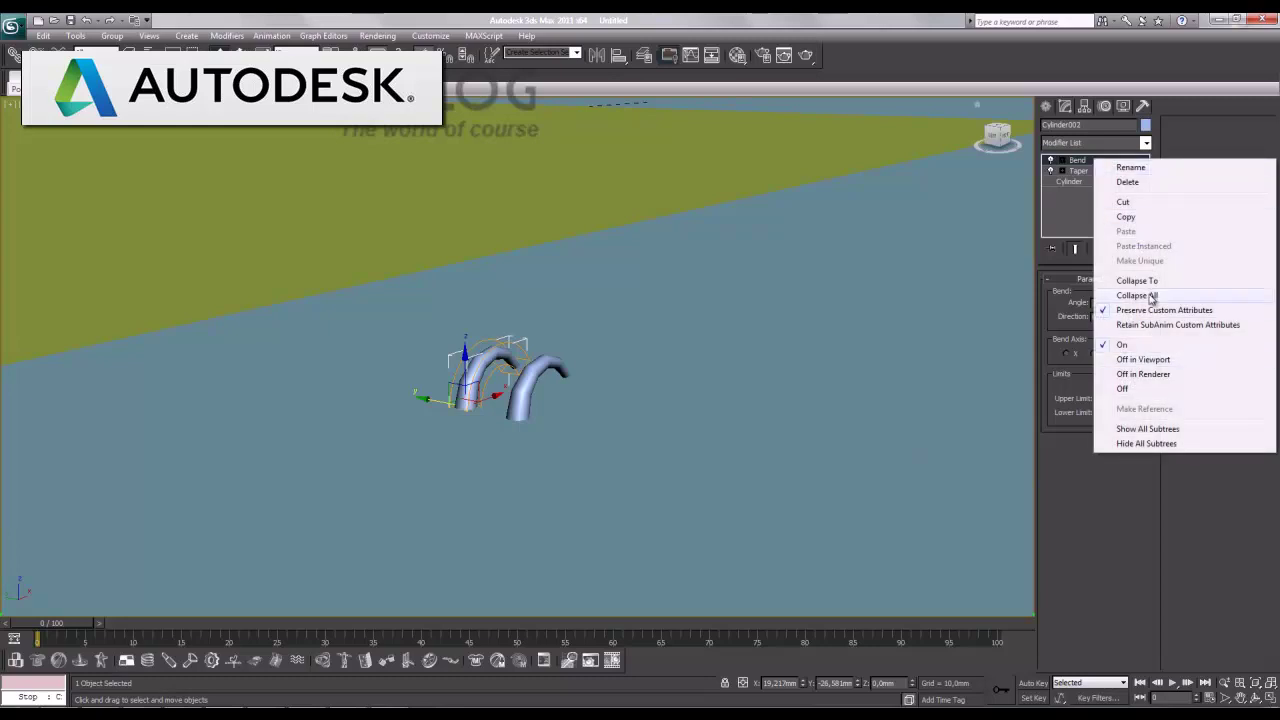
left_click(1120, 297)
left_click(702, 405)
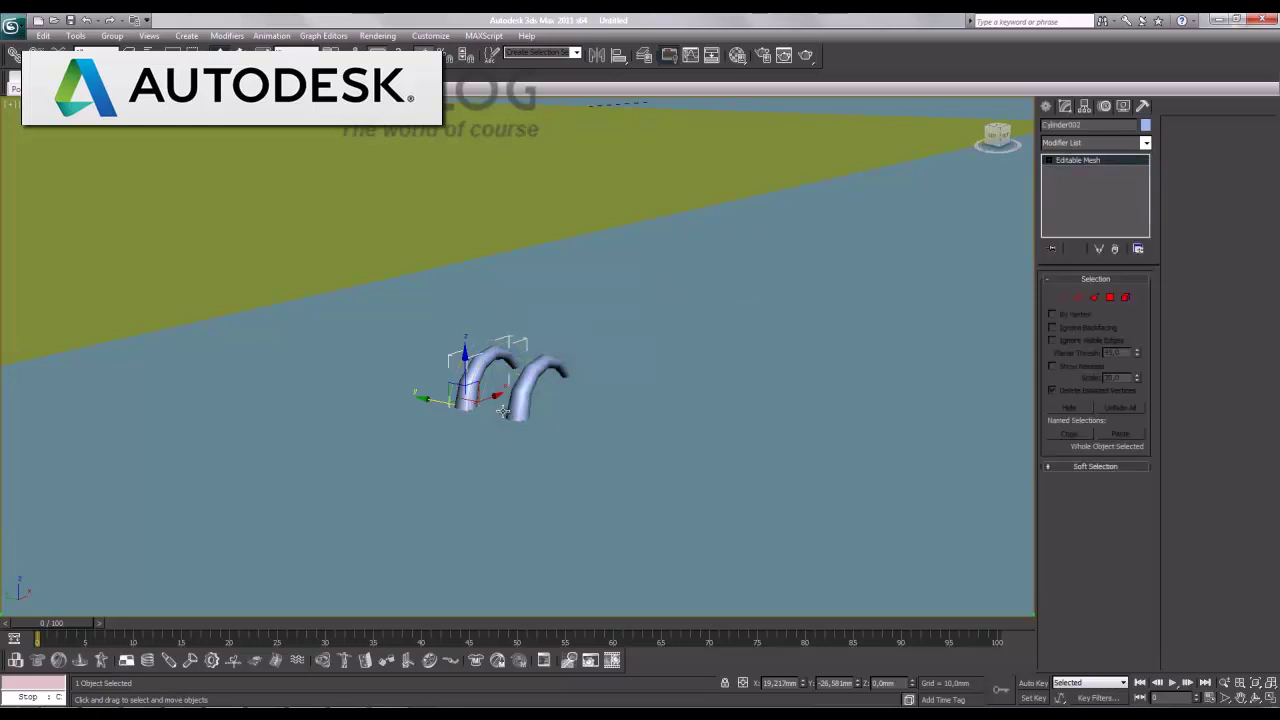
left_click(1046, 106)
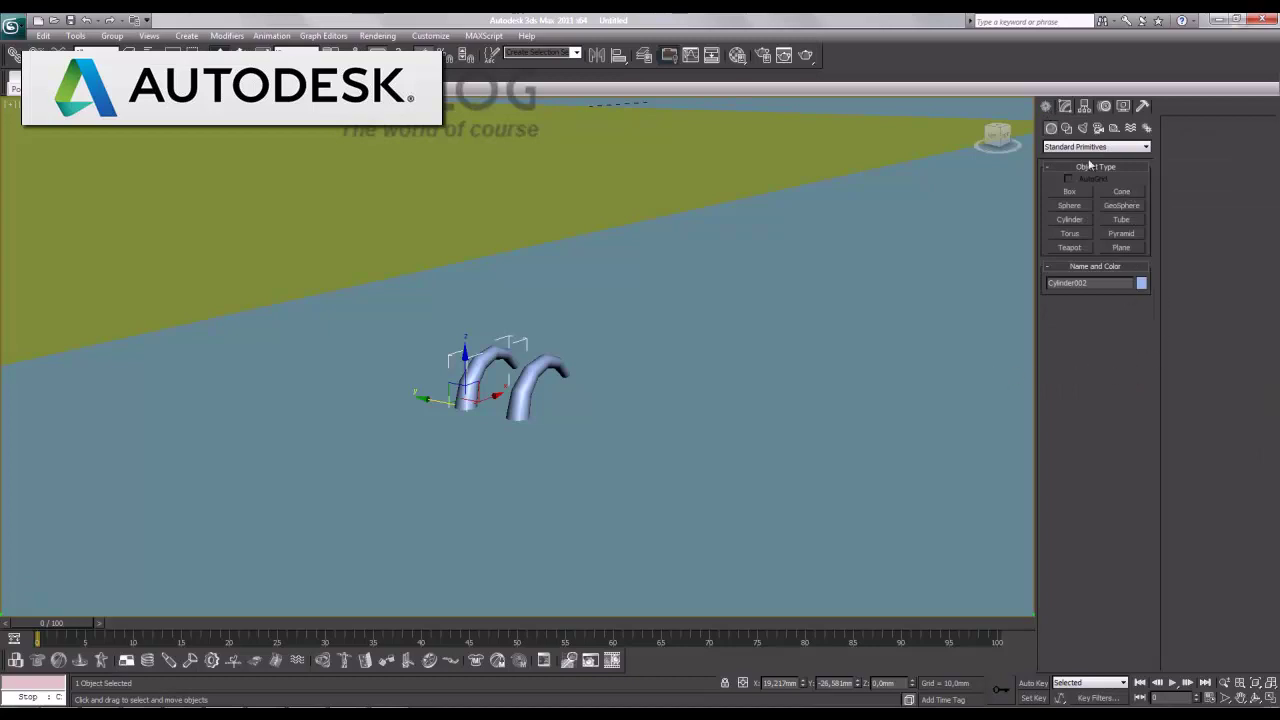
Make the bent cylinder a Scatter compound distributed over Plane003, and frame the plane in view
left_click(1096, 147)
left_click(1080, 178)
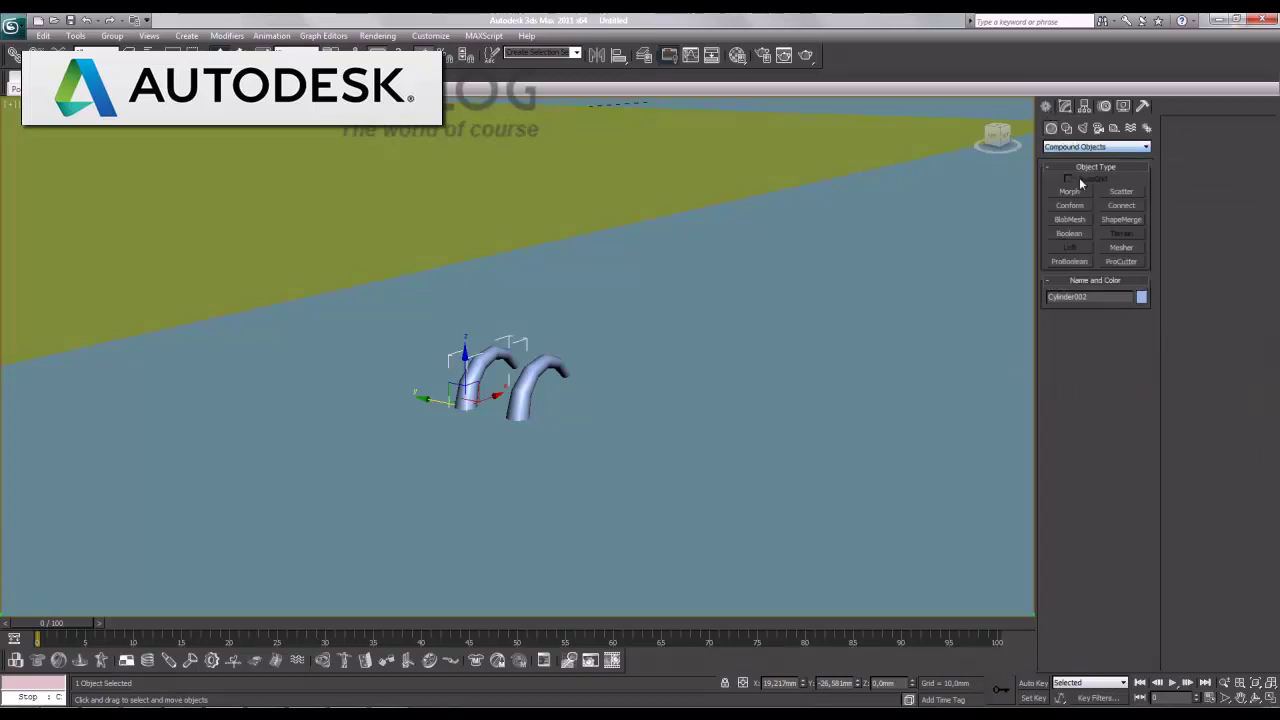
left_click(1127, 191)
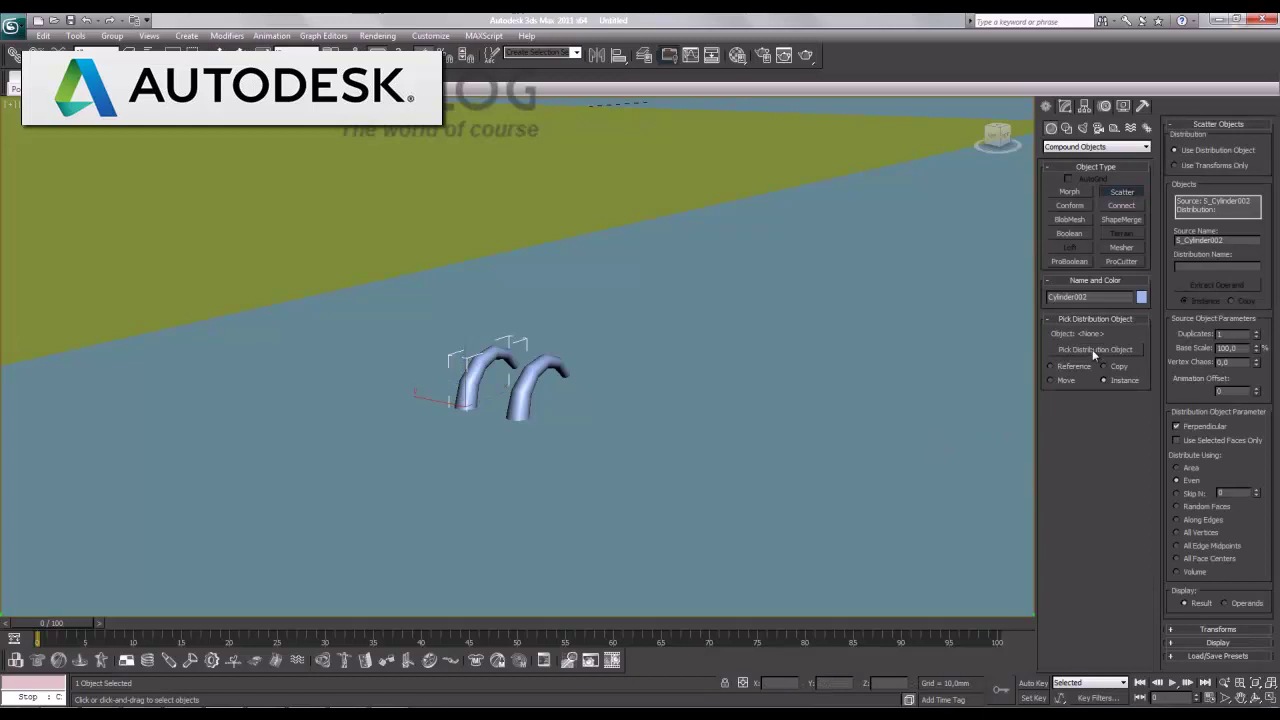
left_click(1087, 350)
left_click(342, 247)
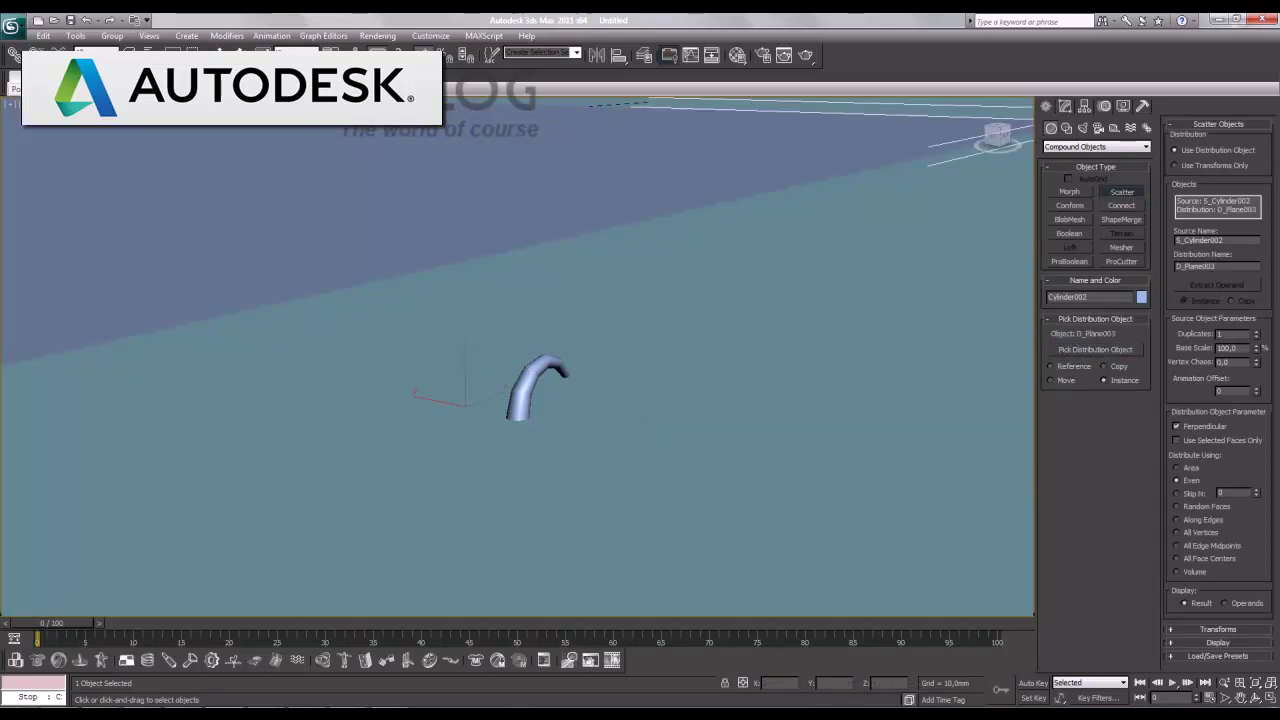
left_click(1226, 683)
mouse_move(288, 237)
left_mouse_down()
mouse_move(313, 379)
mouse_move(286, 363)
left_mouse_up()
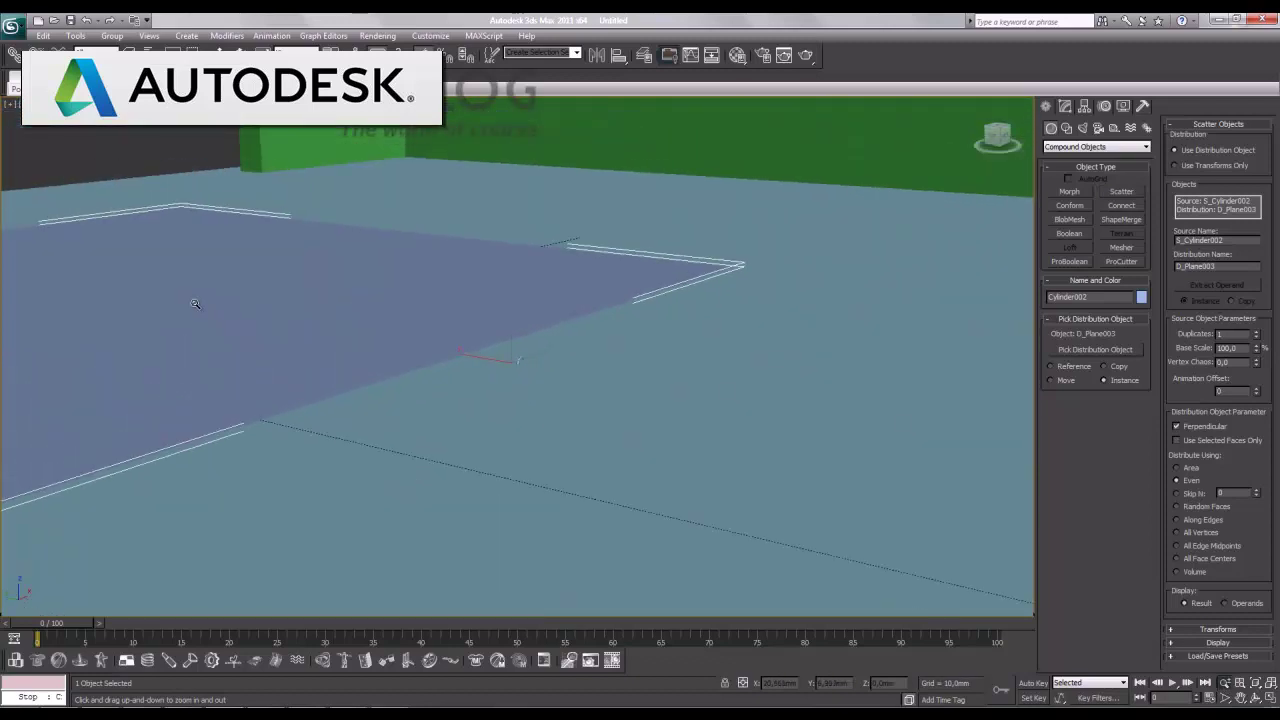
left_click_drag(195, 303, 548, 406)
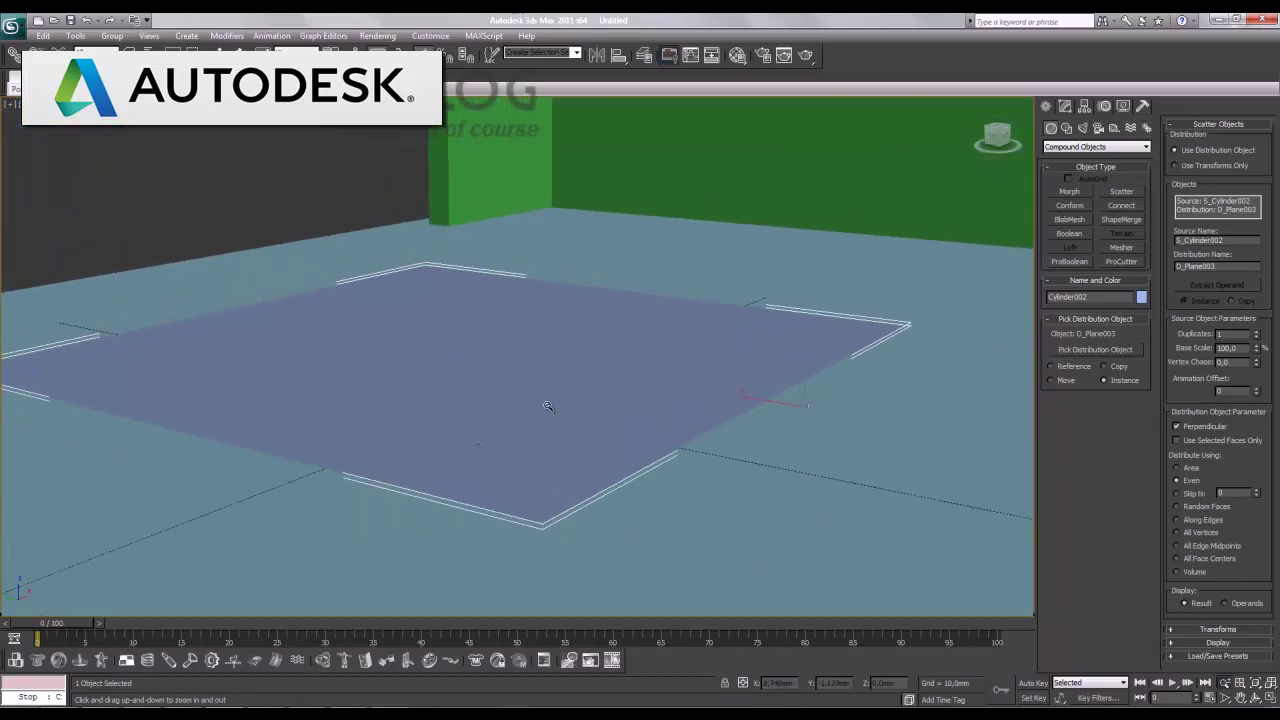
middle_click_drag(486, 486, 575, 429)
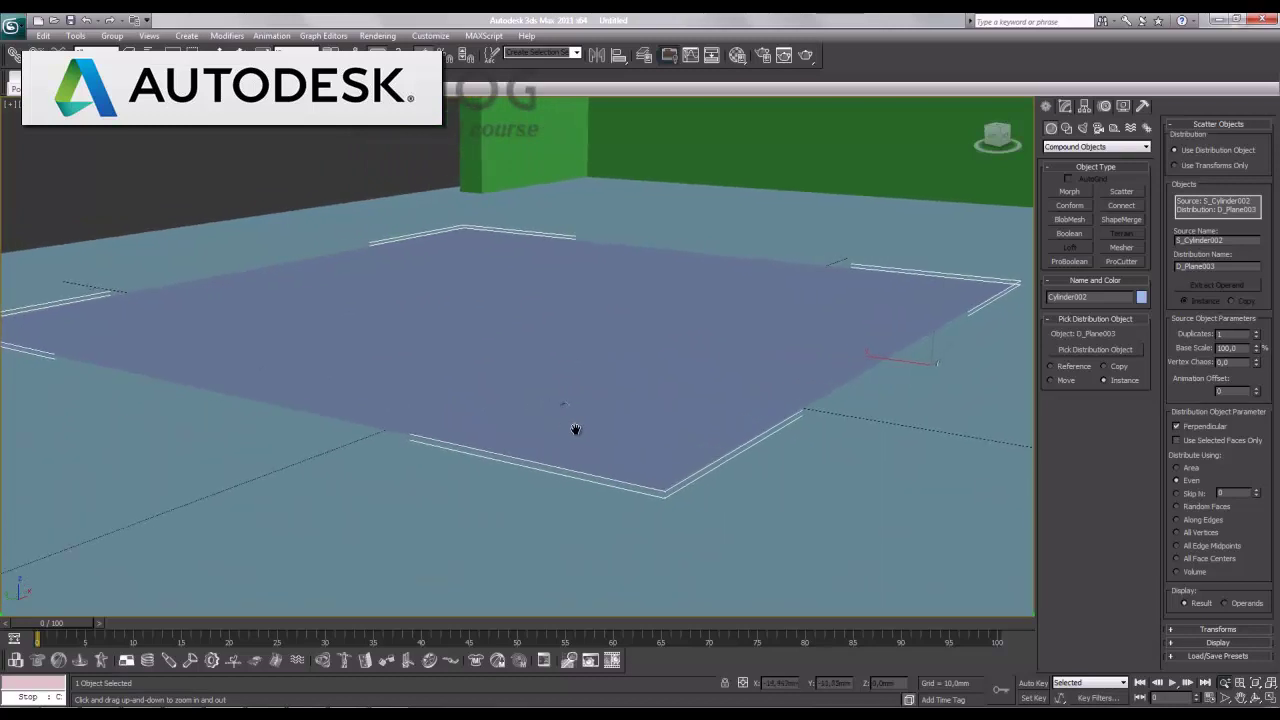
Distribute the Scatter by area with 1000 duplicates, showing edged faces
key("w")
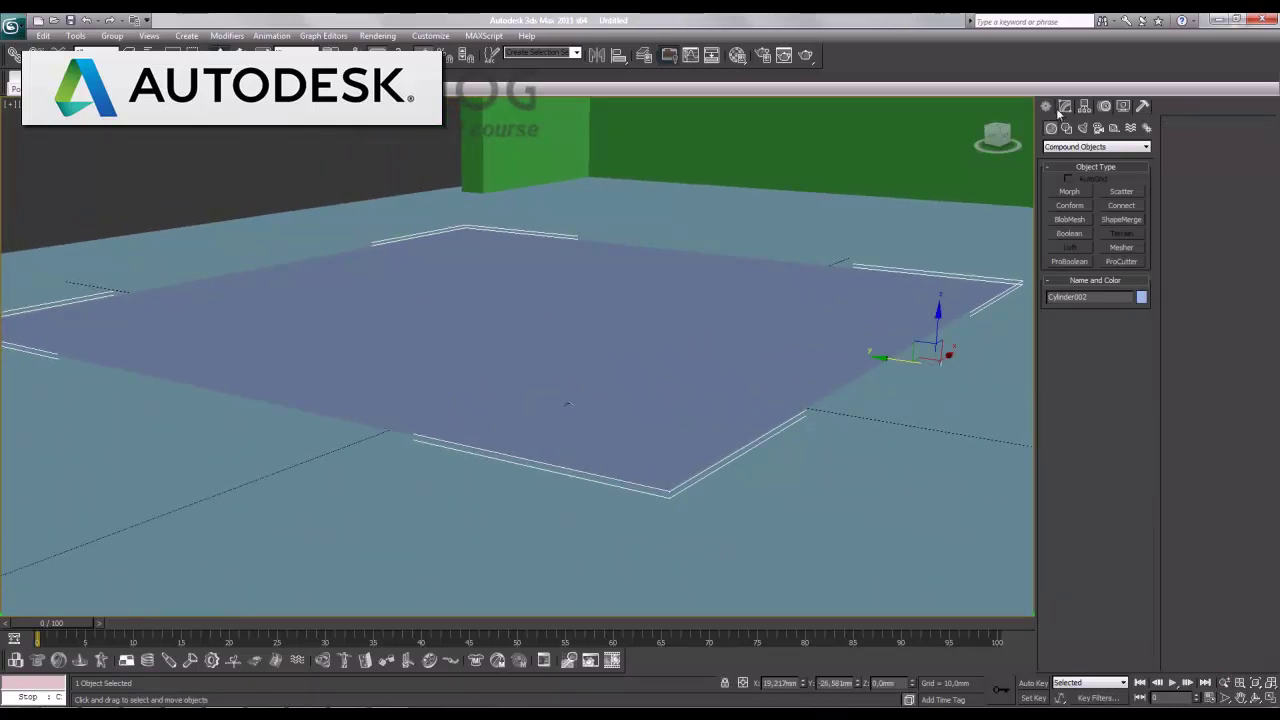
left_click(1063, 106)
left_click(1179, 469)
key("F4")
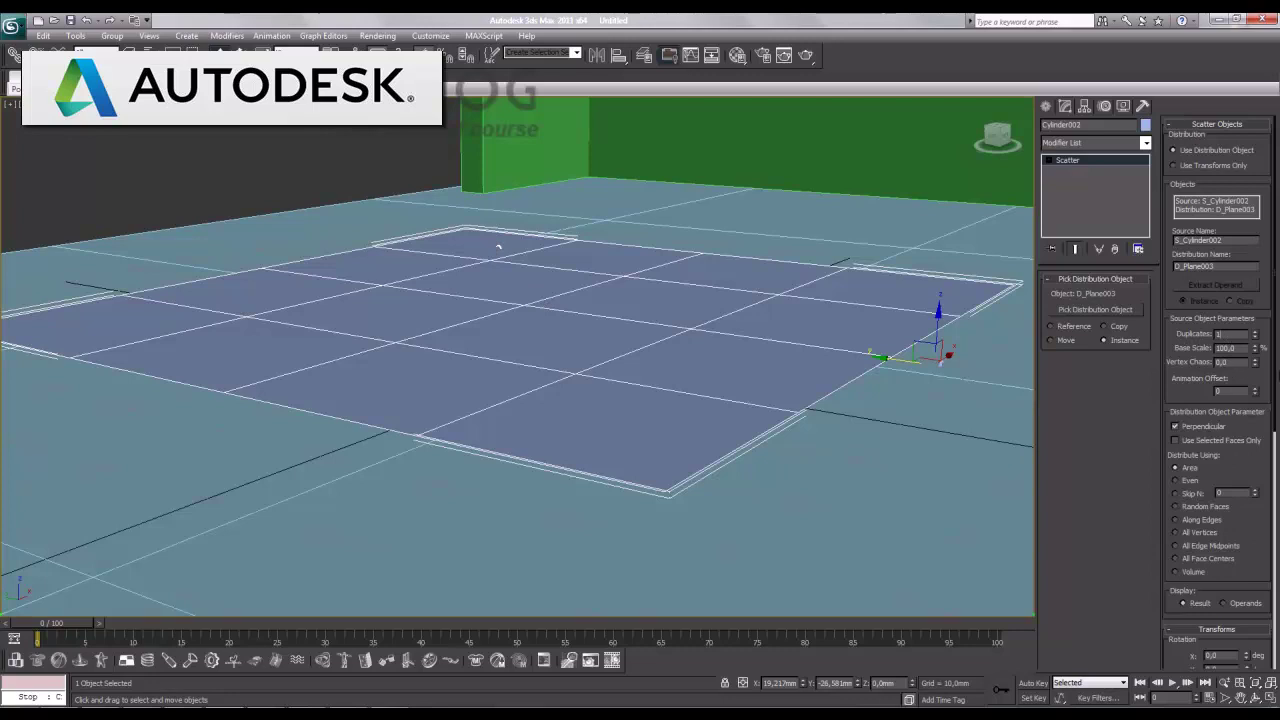
type("1000")
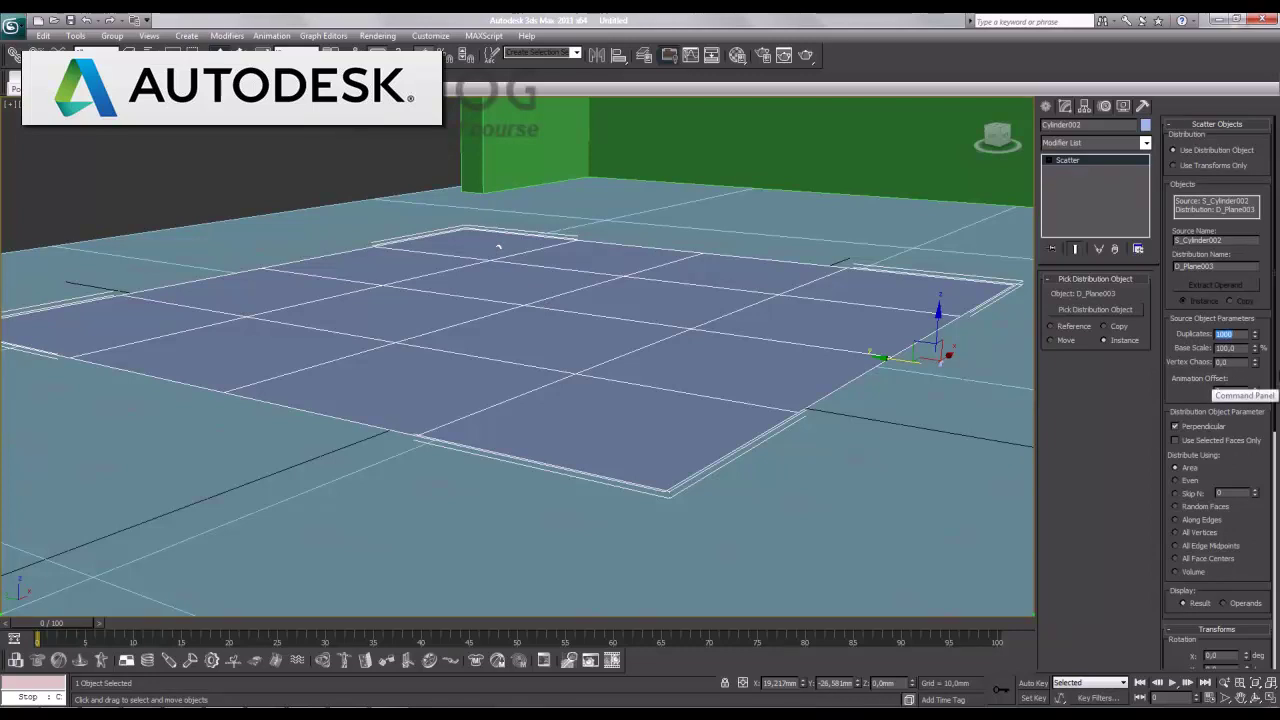
key("Return")
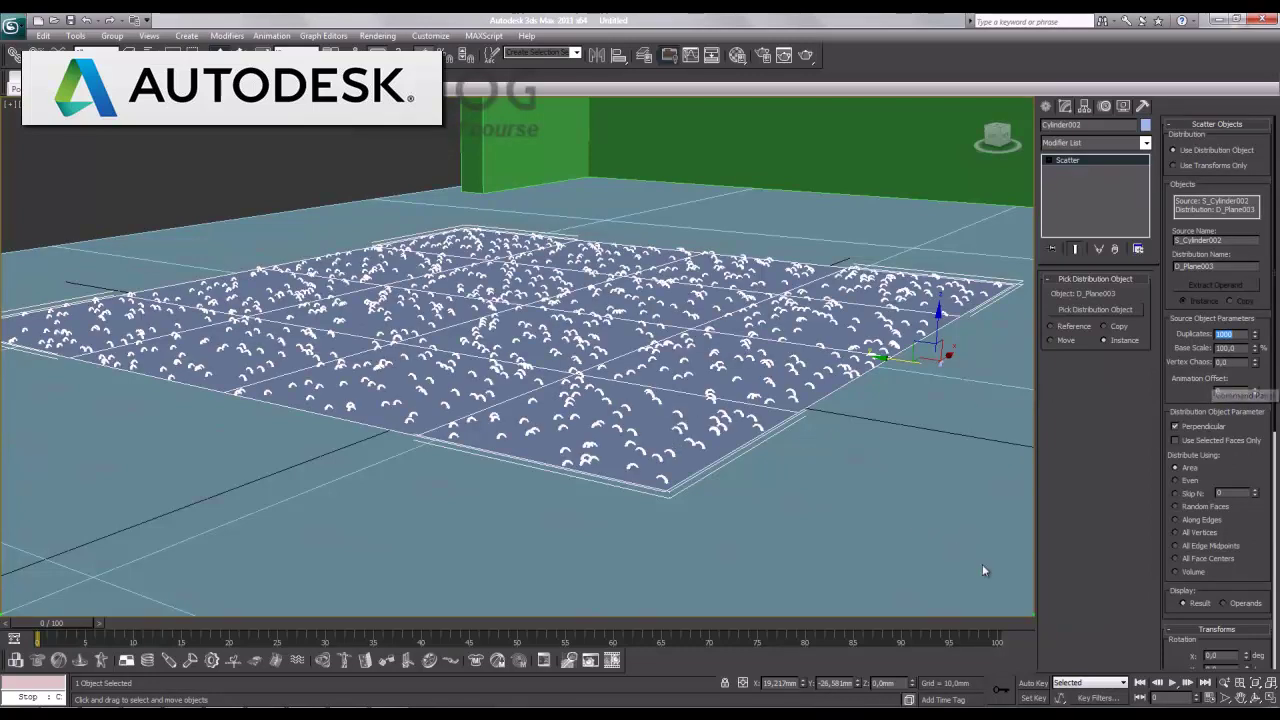
Set the Scatter's random Z rotation to 360 degrees
left_click_drag(1251, 524, 1250, 408)
scroll(1250, 408, "down", 2)
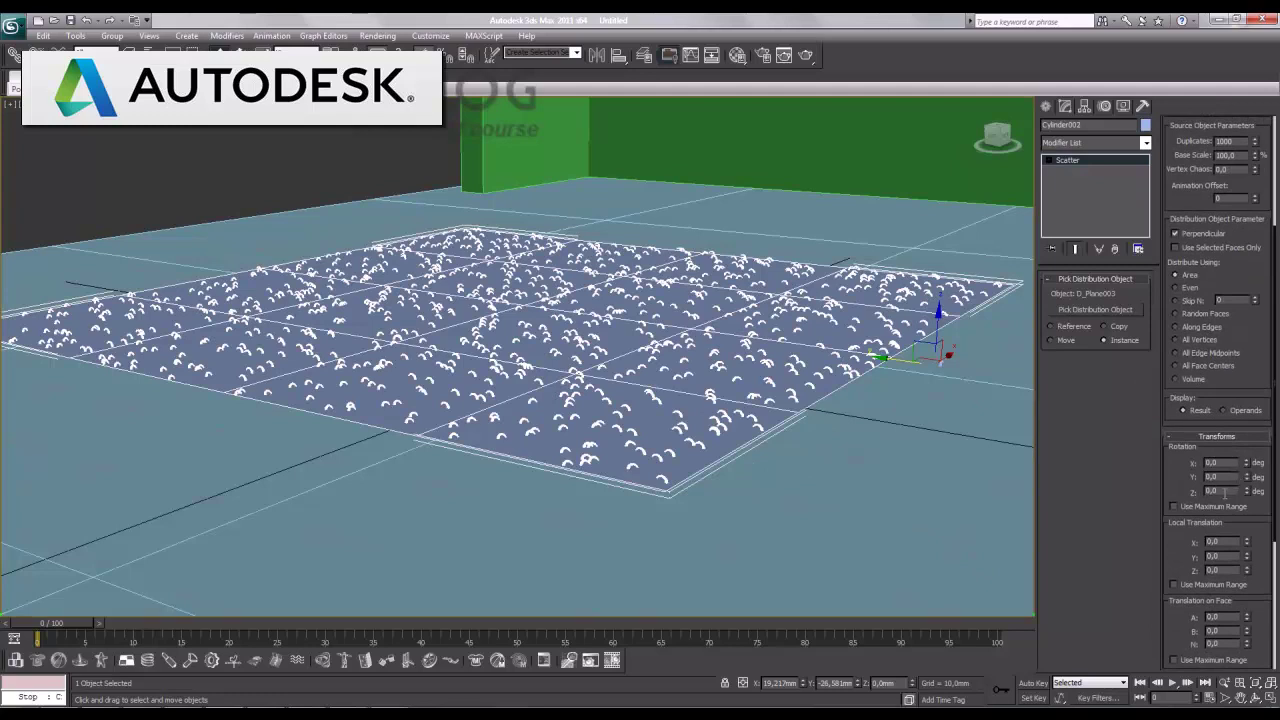
double_click(1214, 491)
type("360")
key("Return")
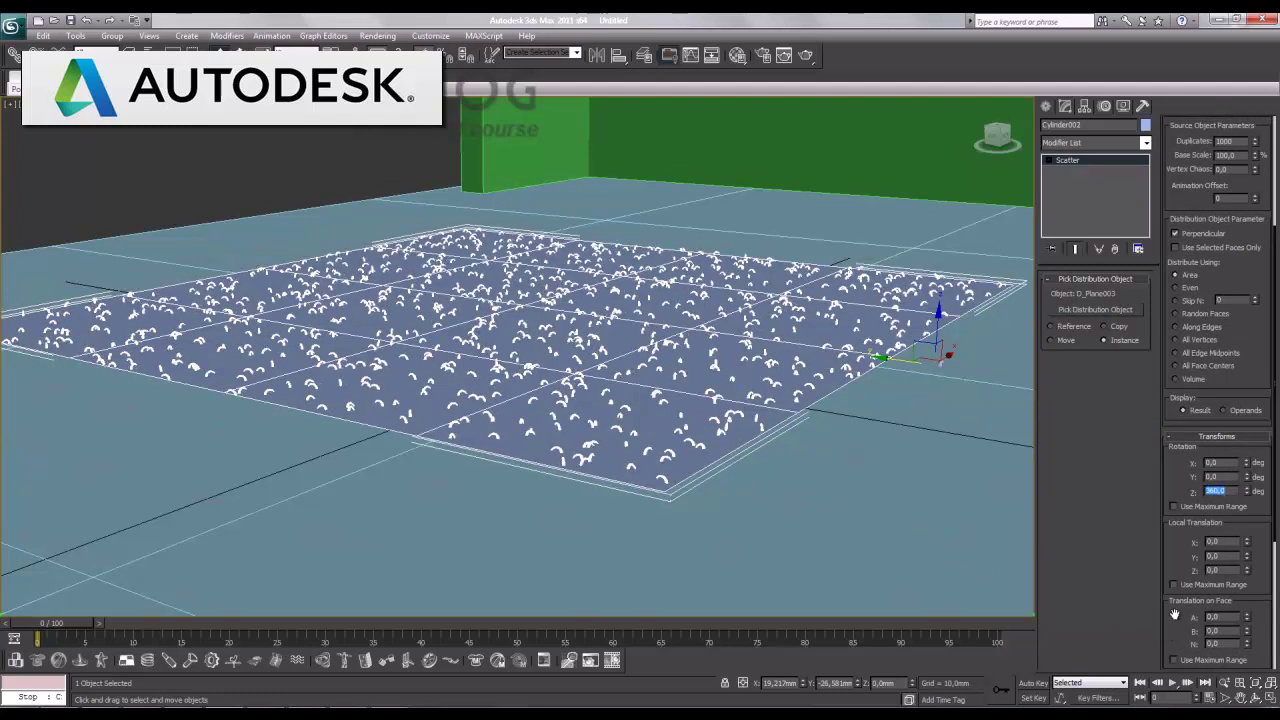
Scale the scattered strands to 20% on X, Y and Z and display only 5% in the viewport
left_click_drag(1179, 558, 1186, 378)
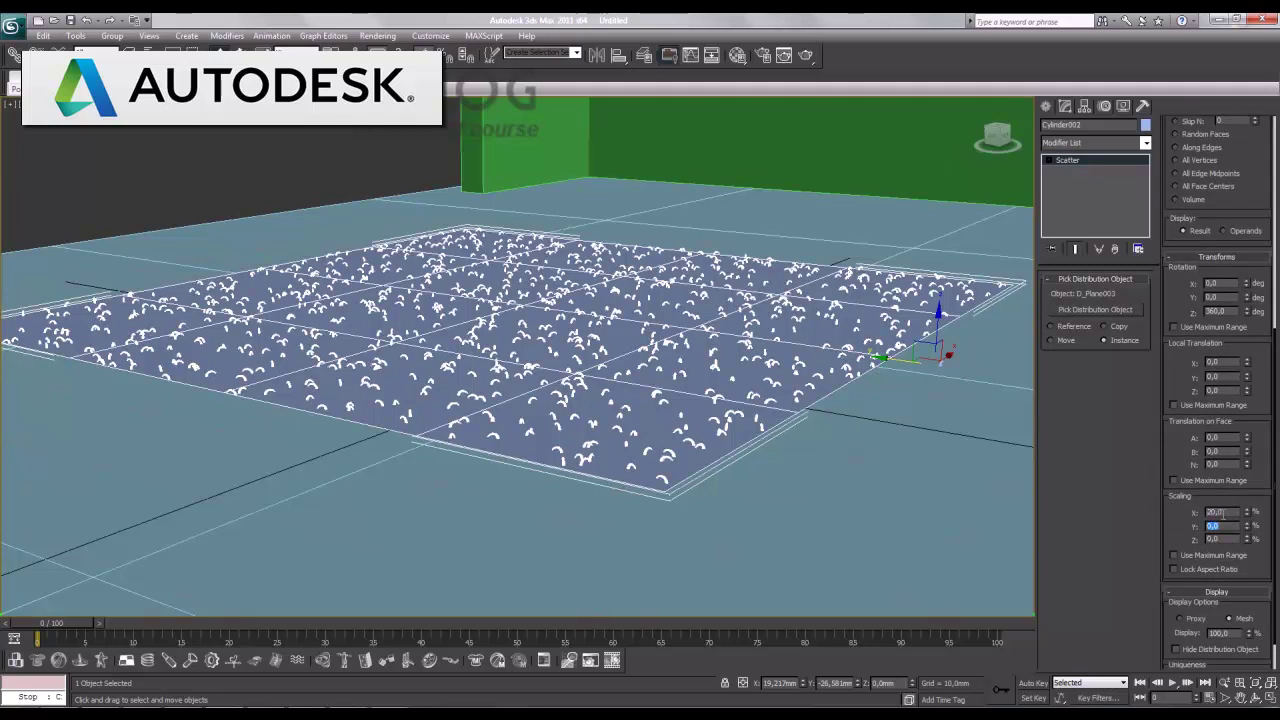
type("20")
key("Tab")
type("20")
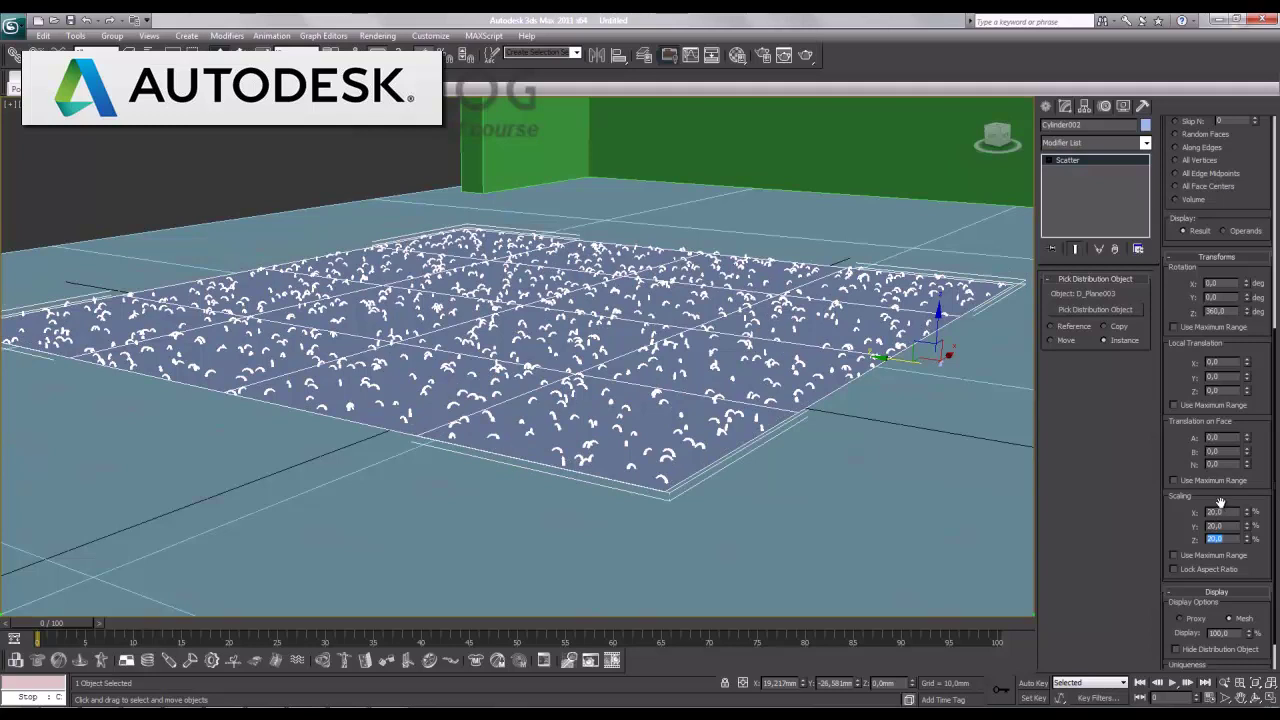
double_click(1217, 633)
type("5")
key("Return")
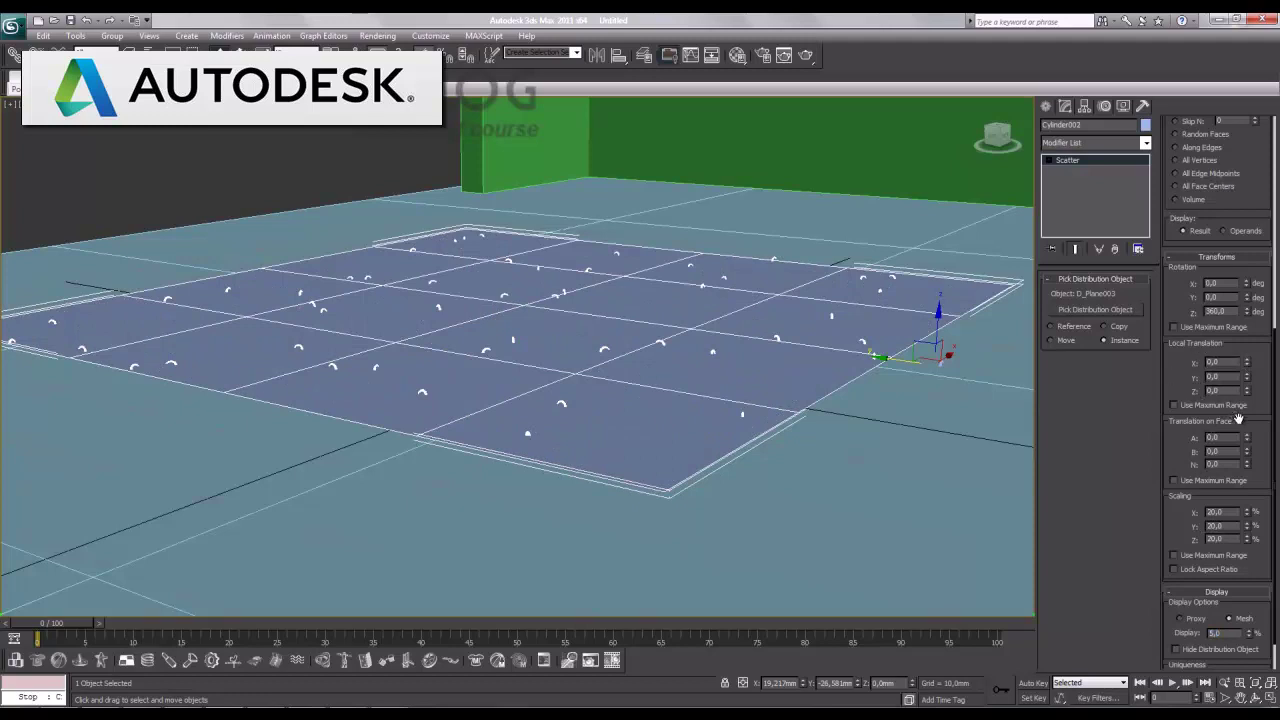
Raise the Scatter duplicates to 30000 and open the Material Editor
scroll(1238, 420, "up", 2)
scroll(1236, 418, "up", 2)
scroll(1240, 440, "up", 2)
scroll(1258, 520, "up", 2)
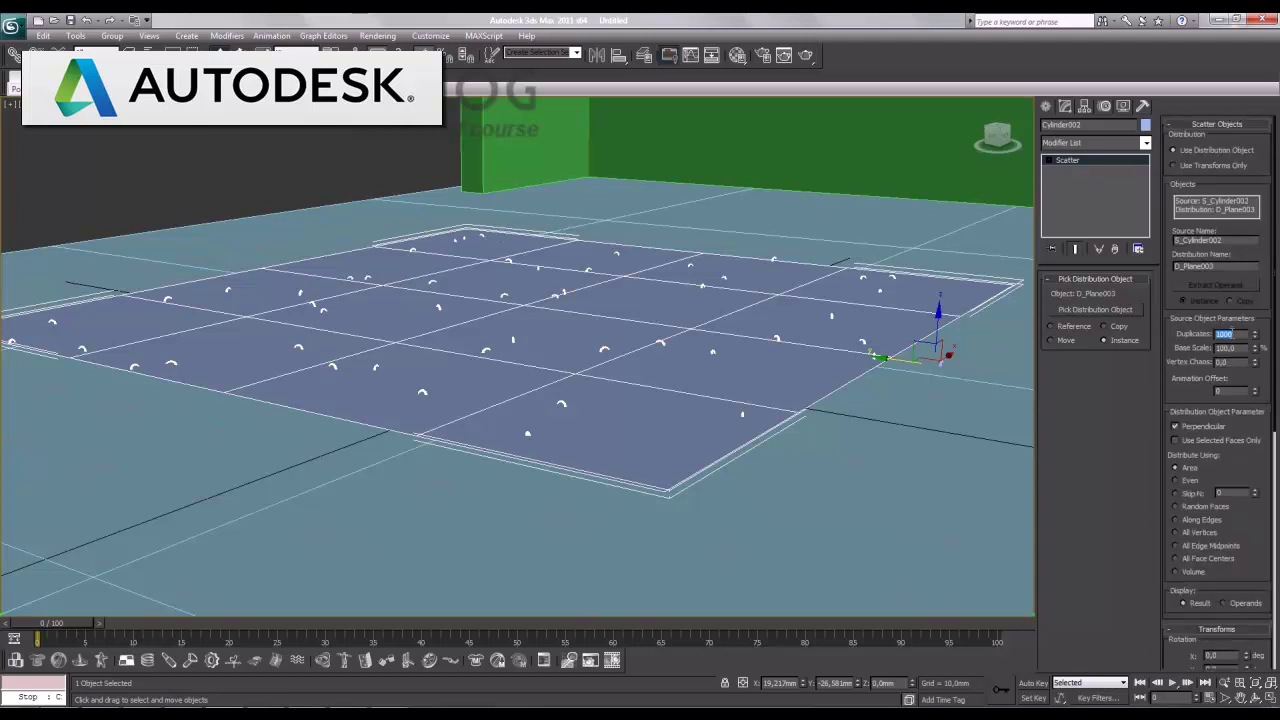
type("30")
key("Return")
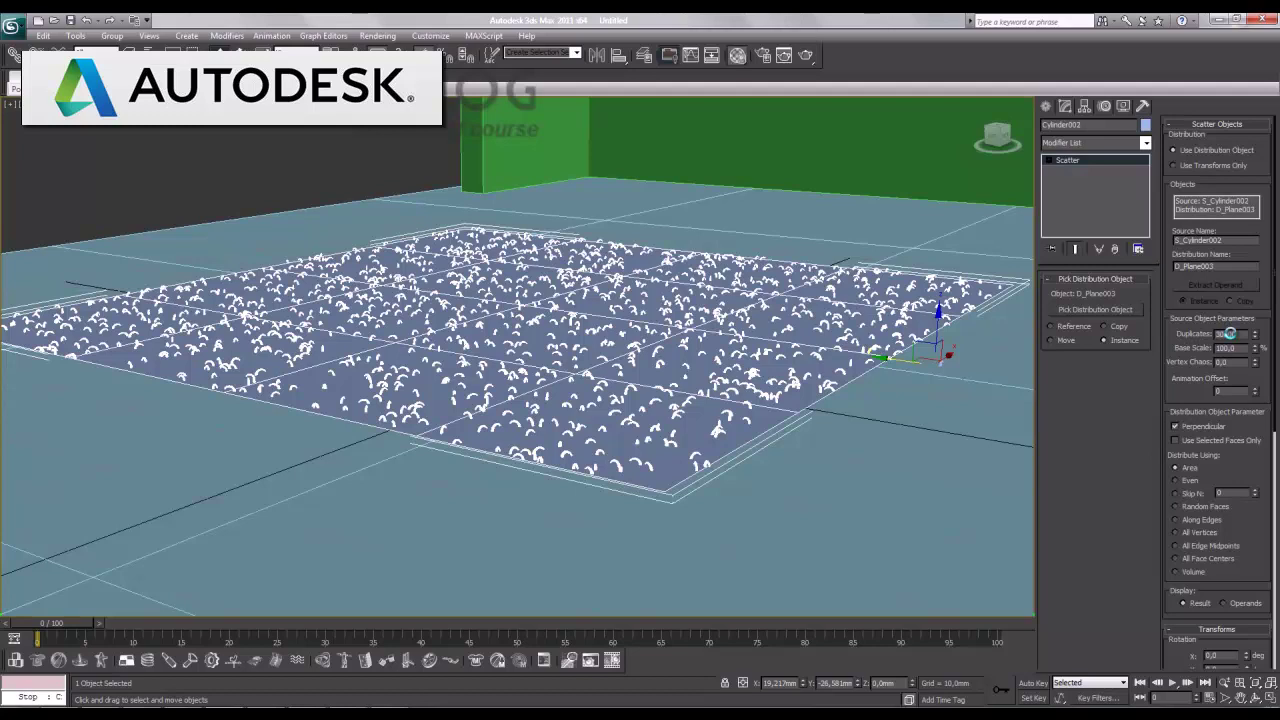
key("m")
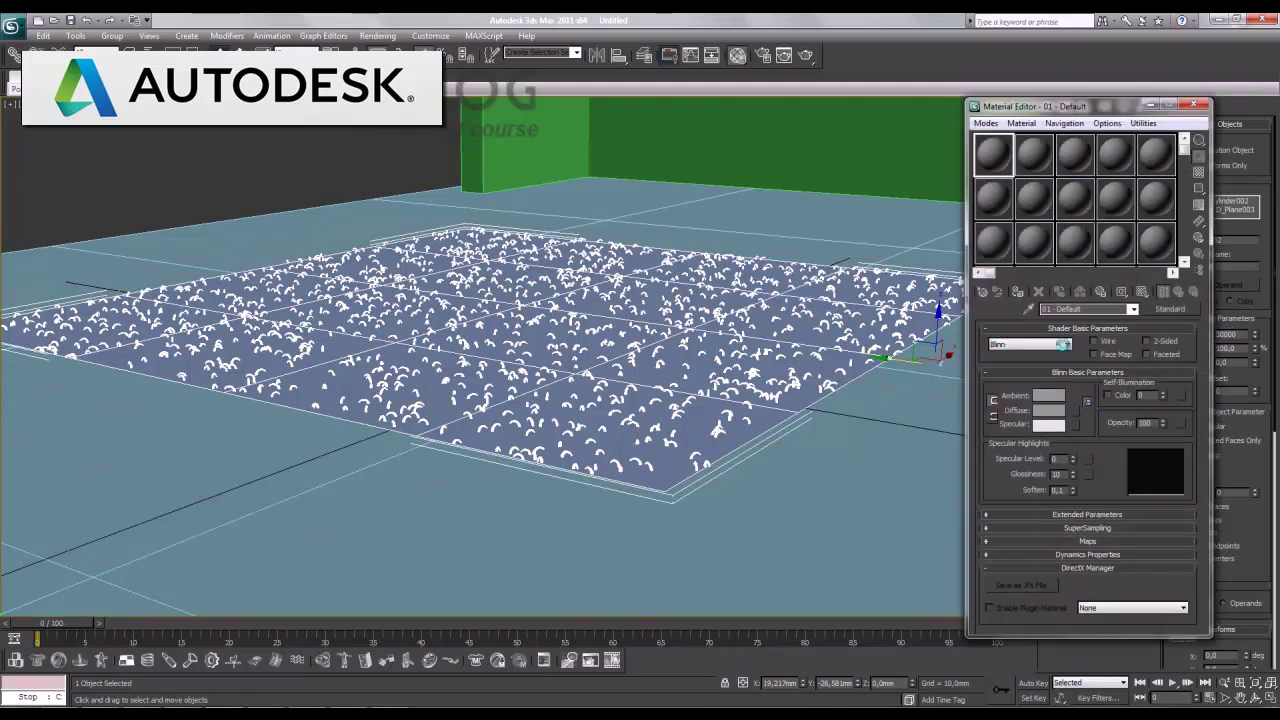
In V-Ray render settings, use Adaptive DMC sampling, Catmull-Rom filter and HSV exponential colour mapping
left_click(378, 36)
left_click(378, 36)
key("F10")
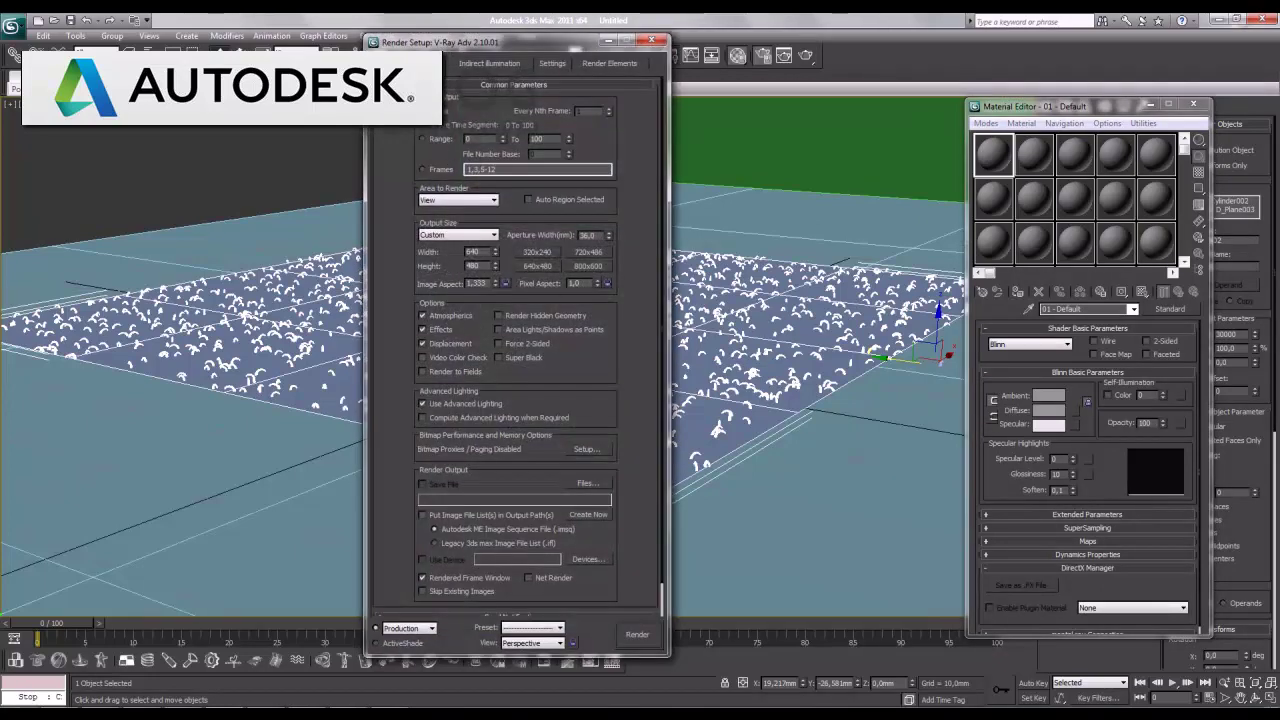
left_click(418, 63)
left_click(471, 164)
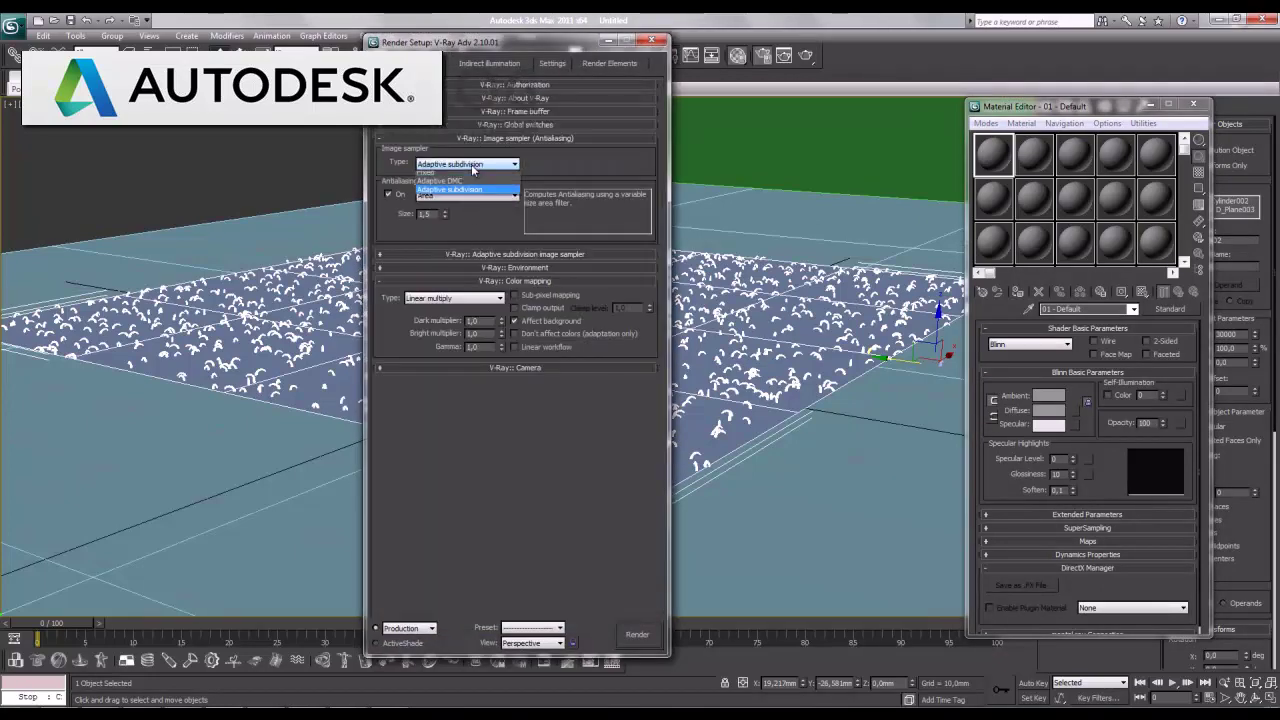
left_click(466, 183)
left_click(466, 195)
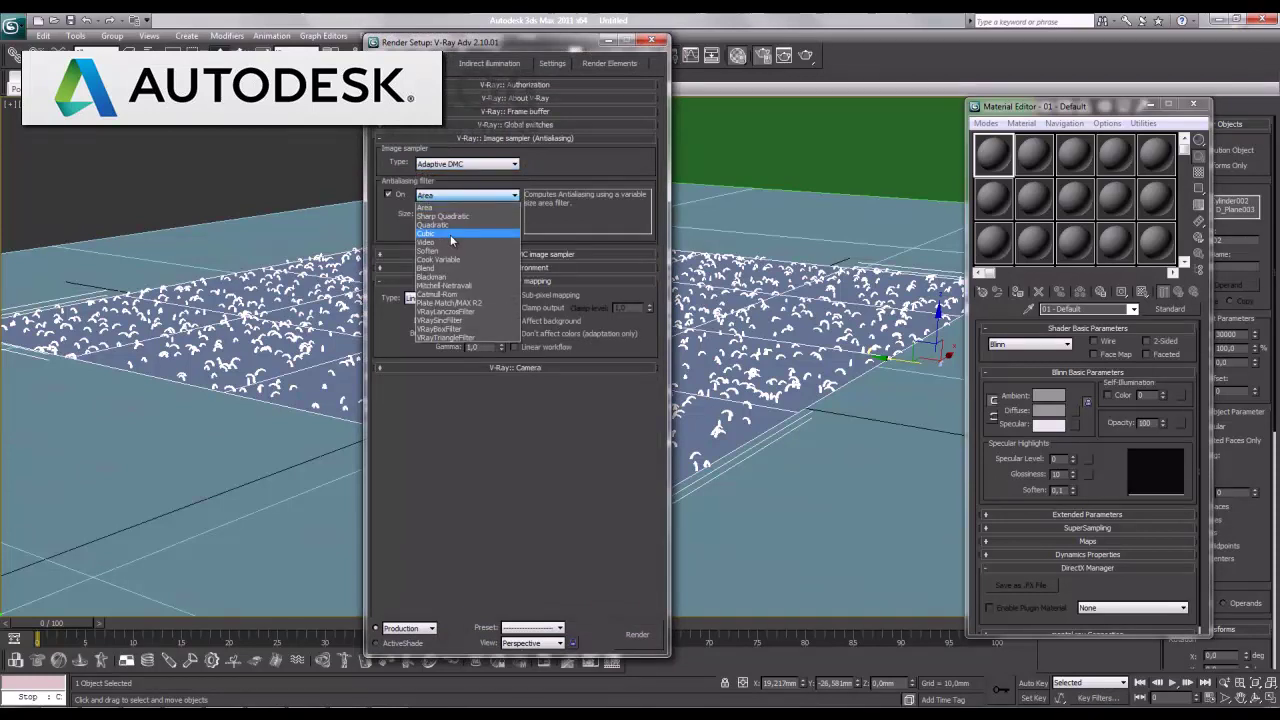
left_click(452, 294)
left_click(457, 299)
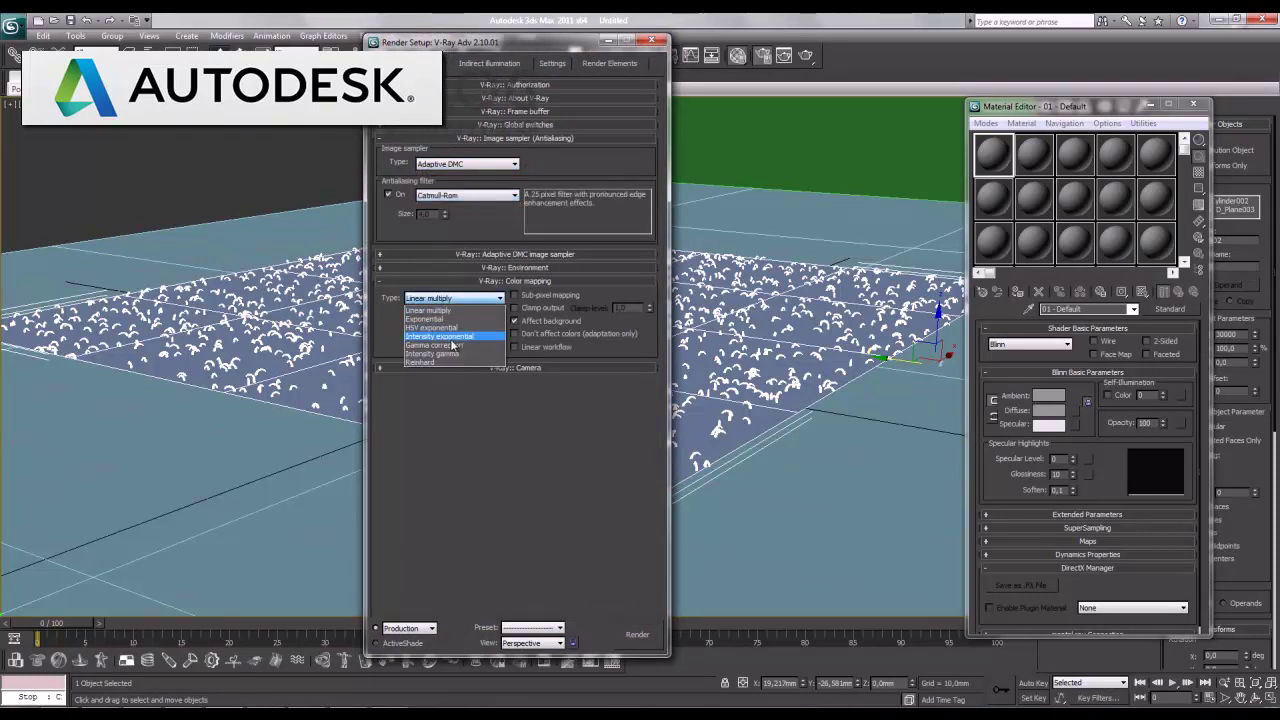
left_click(440, 318)
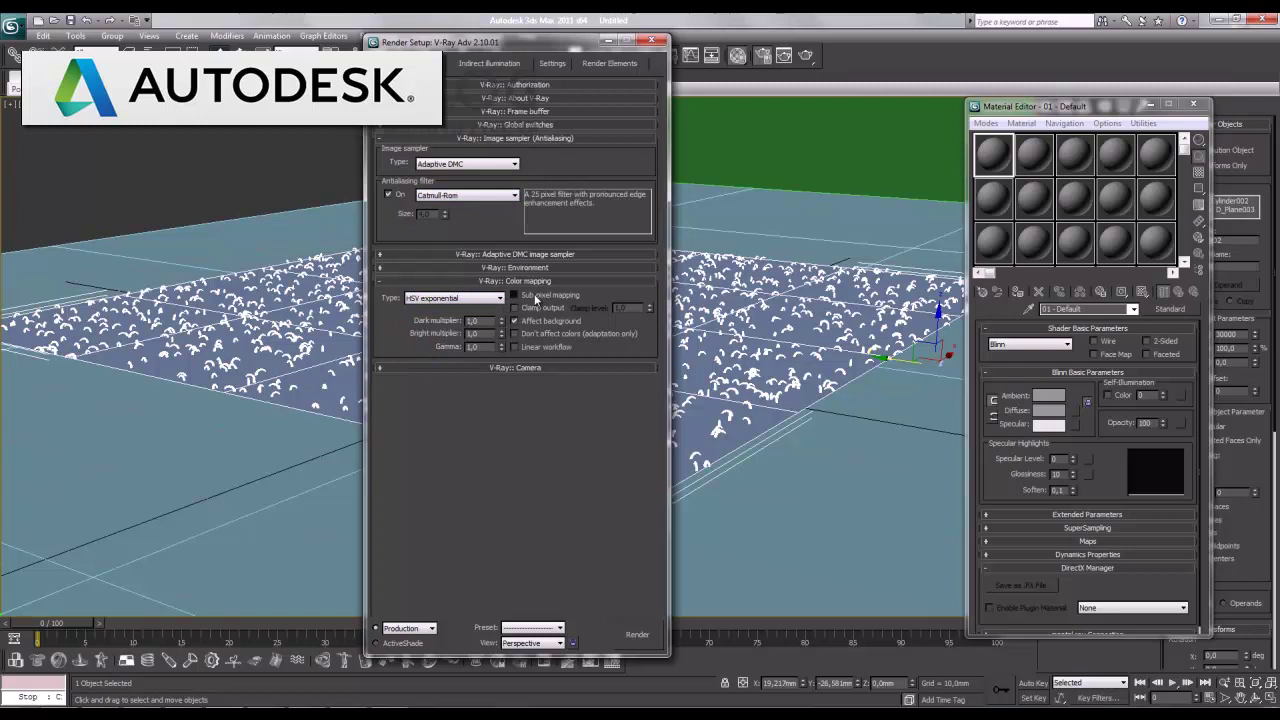
Turn on global illumination in the Indirect Illumination settings
left_click(478, 64)
left_click(425, 63)
left_click(522, 112)
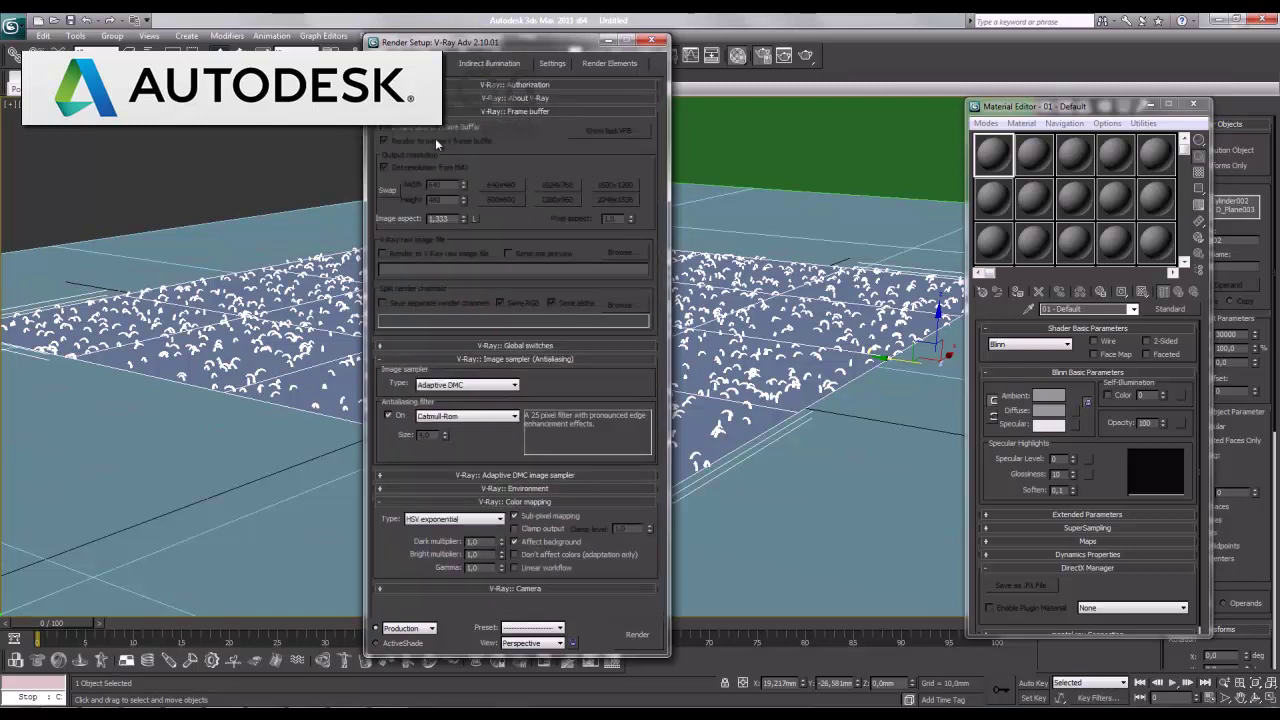
left_click(492, 112)
left_click(489, 64)
left_click(386, 95)
left_click(578, 210)
Use Light cache for secondary bounces, with a Very low irradiance preset and 20 HSph. subdivs
left_click(546, 250)
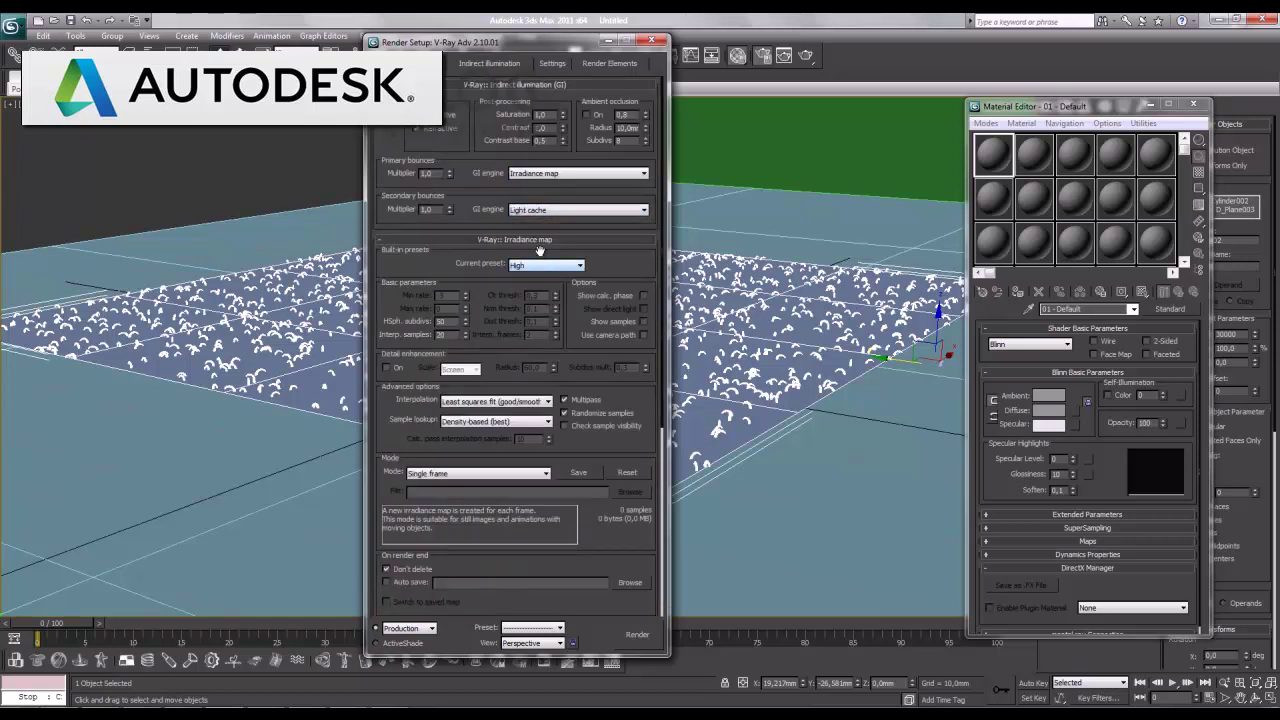
left_click(546, 265)
left_click(540, 284)
type("20")
Set Light cache subdivs to 20 and close Render Setup
scroll(499, 353, "down", 3)
scroll(492, 420, "down", 2)
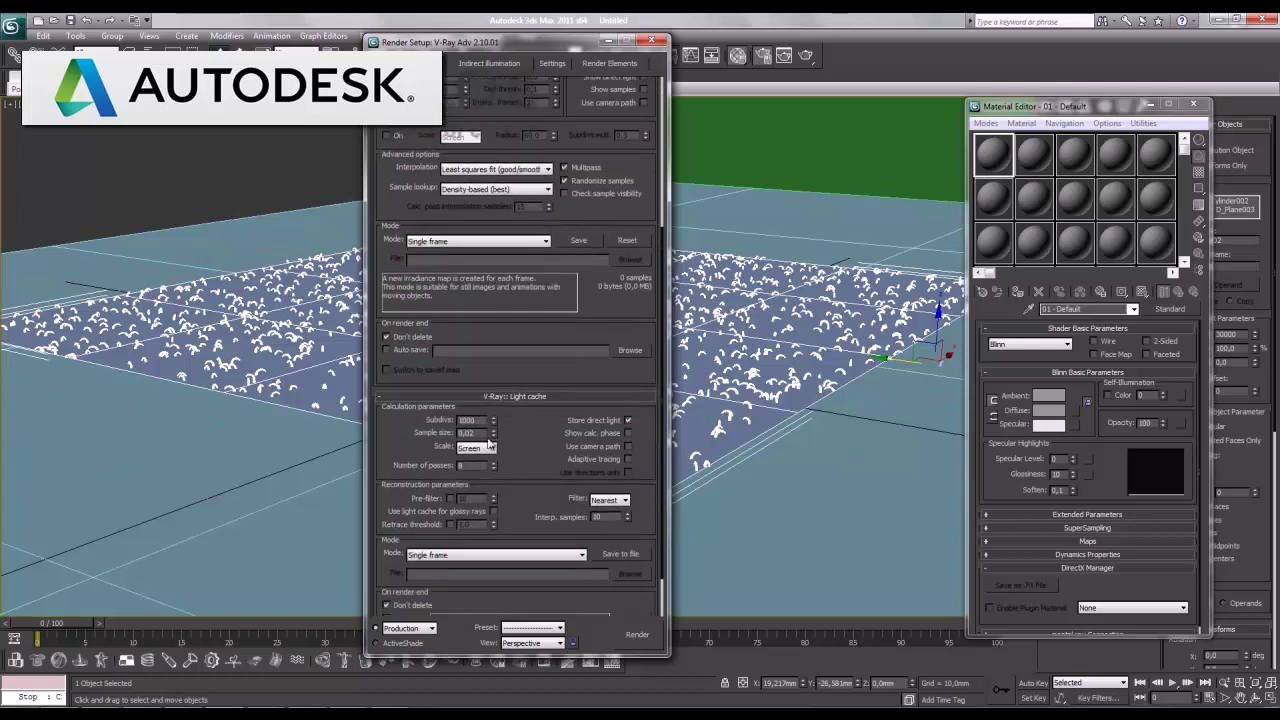
type("20")
scroll(562, 440, "down", 1)
scroll(558, 227, "up", 5)
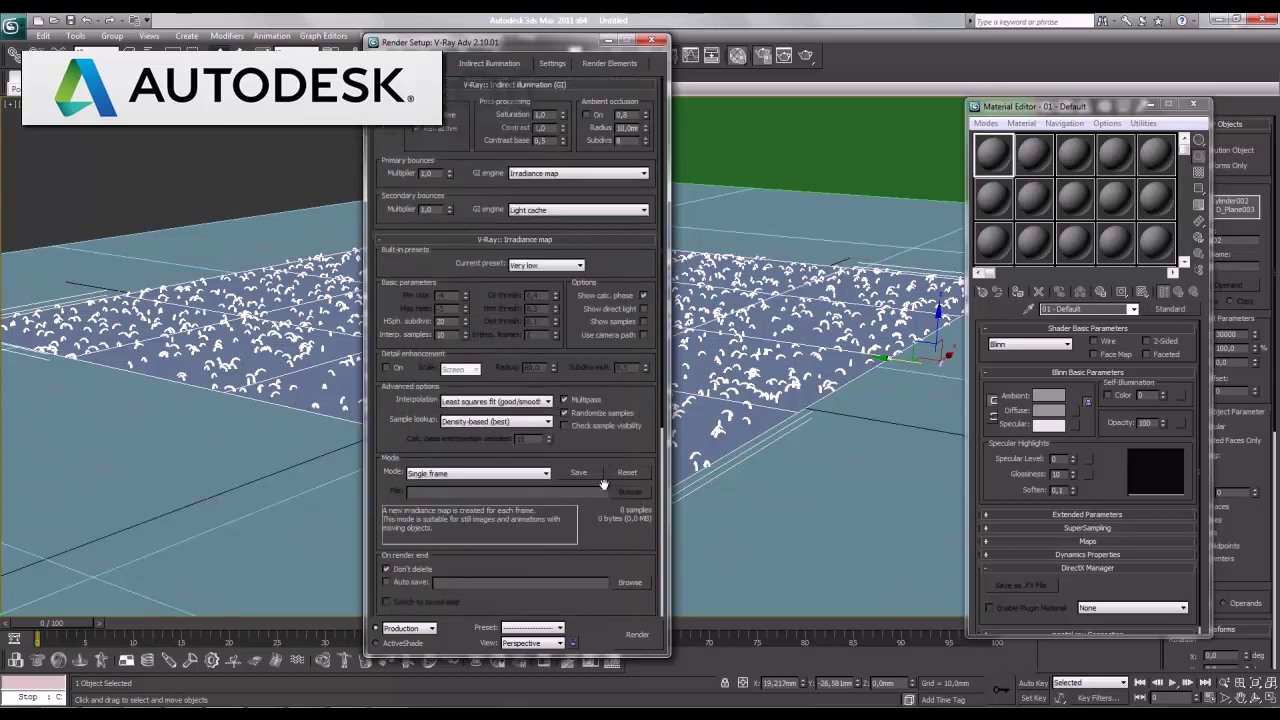
left_click_drag(605, 545, 614, 263)
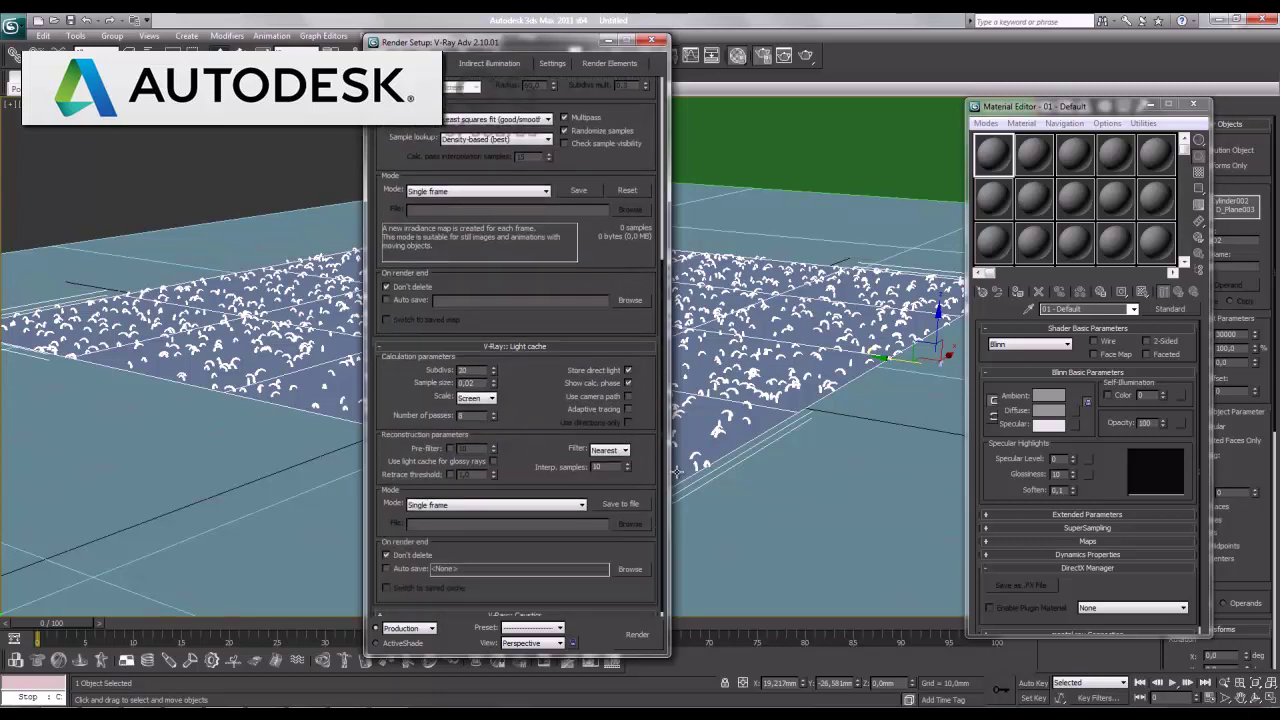
left_click(653, 41)
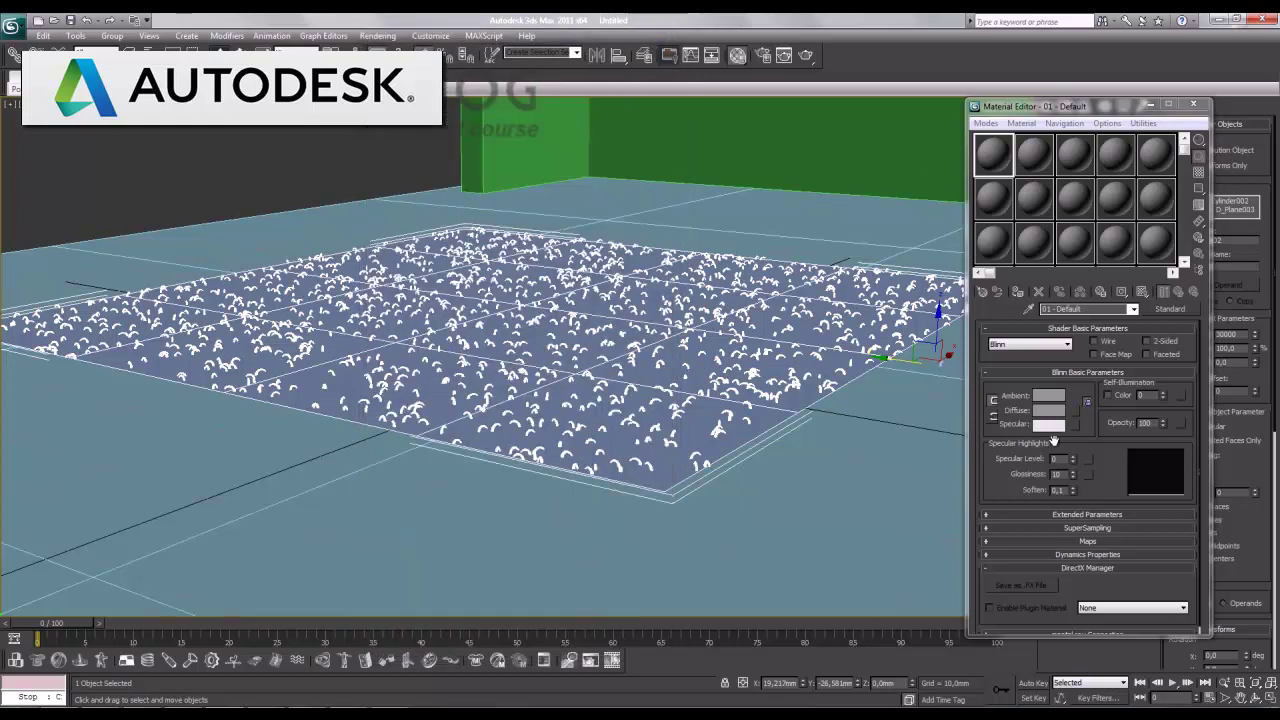
Convert the first material slot to a VRayMtl with a white diffuse colour
left_click(1180, 309)
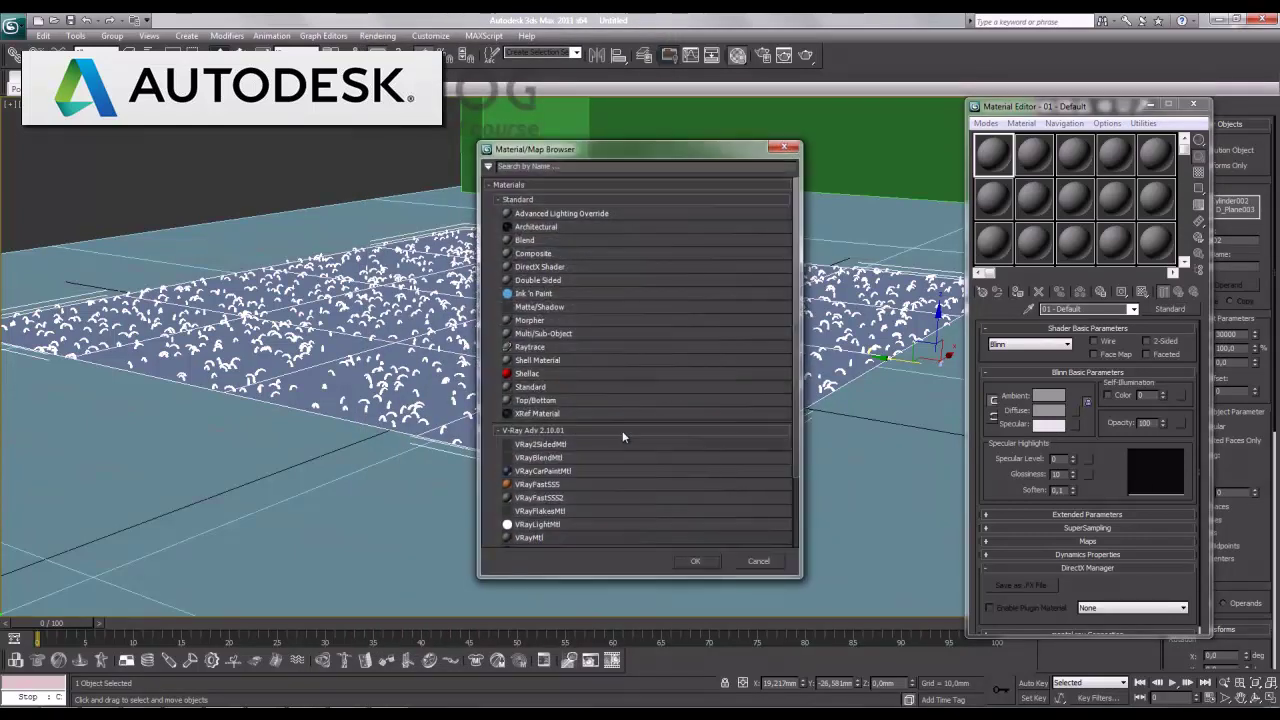
double_click(552, 535)
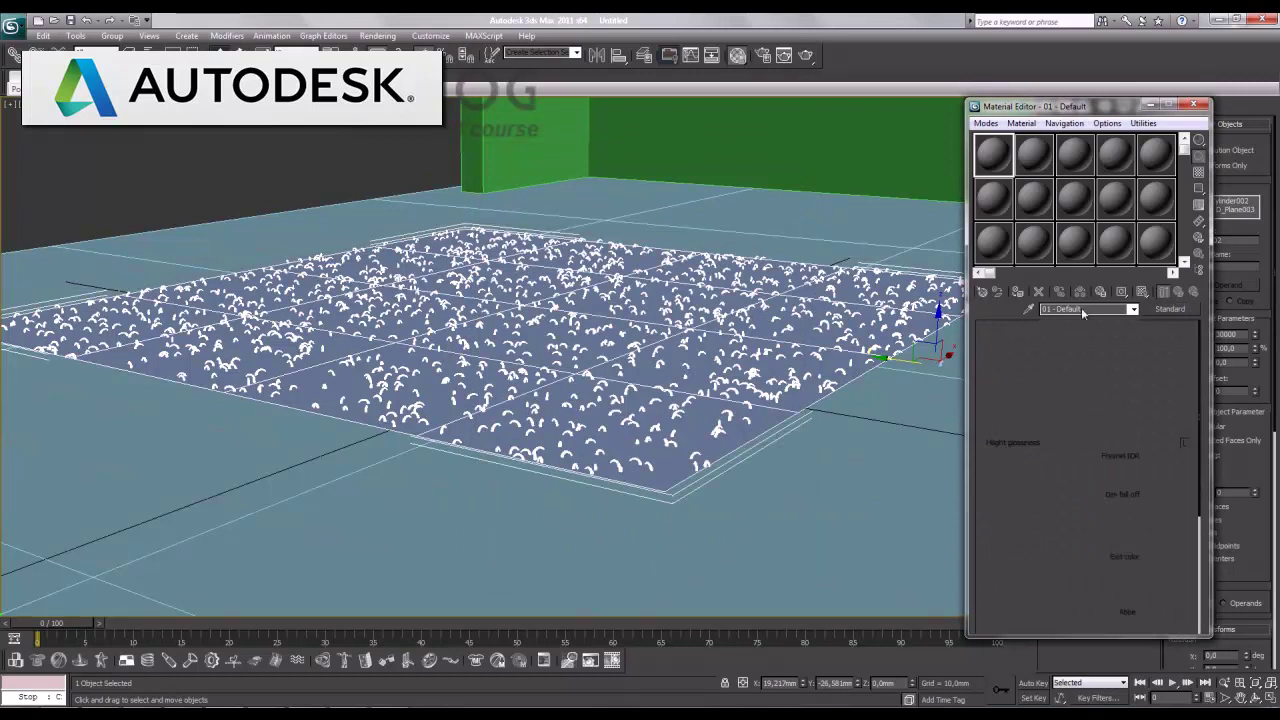
left_click(1062, 398)
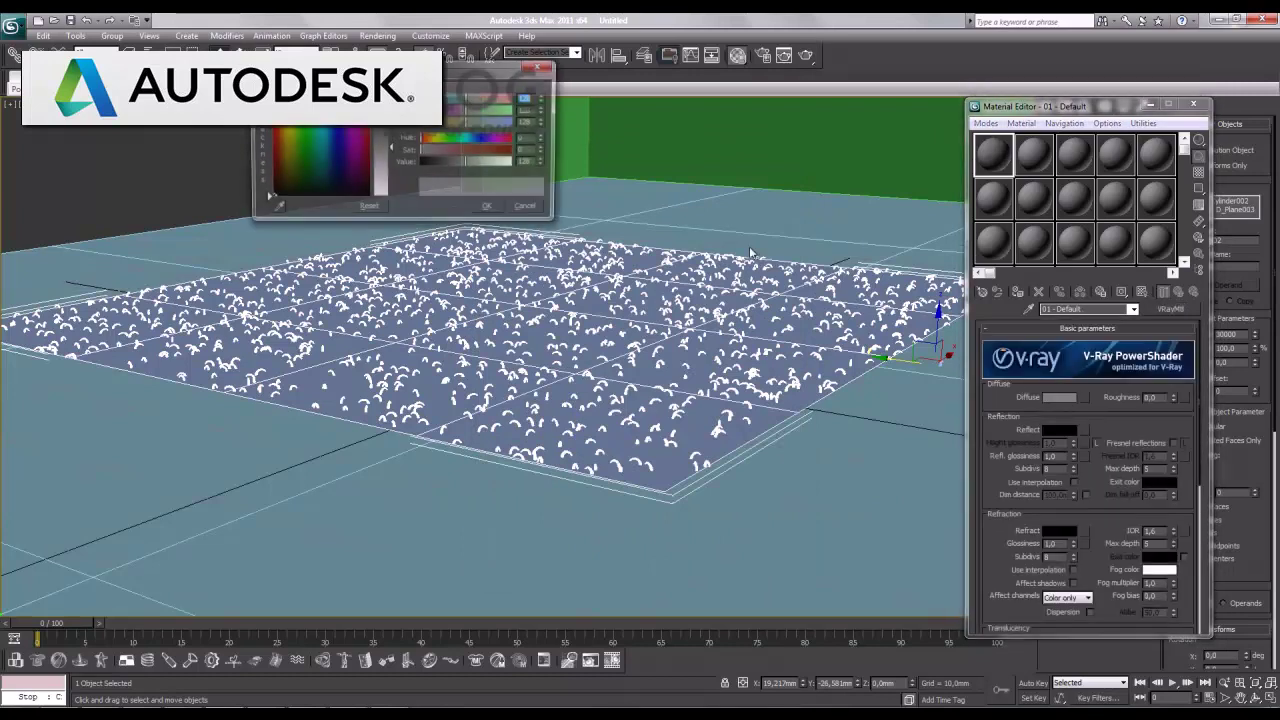
left_click_drag(385, 148, 384, 128)
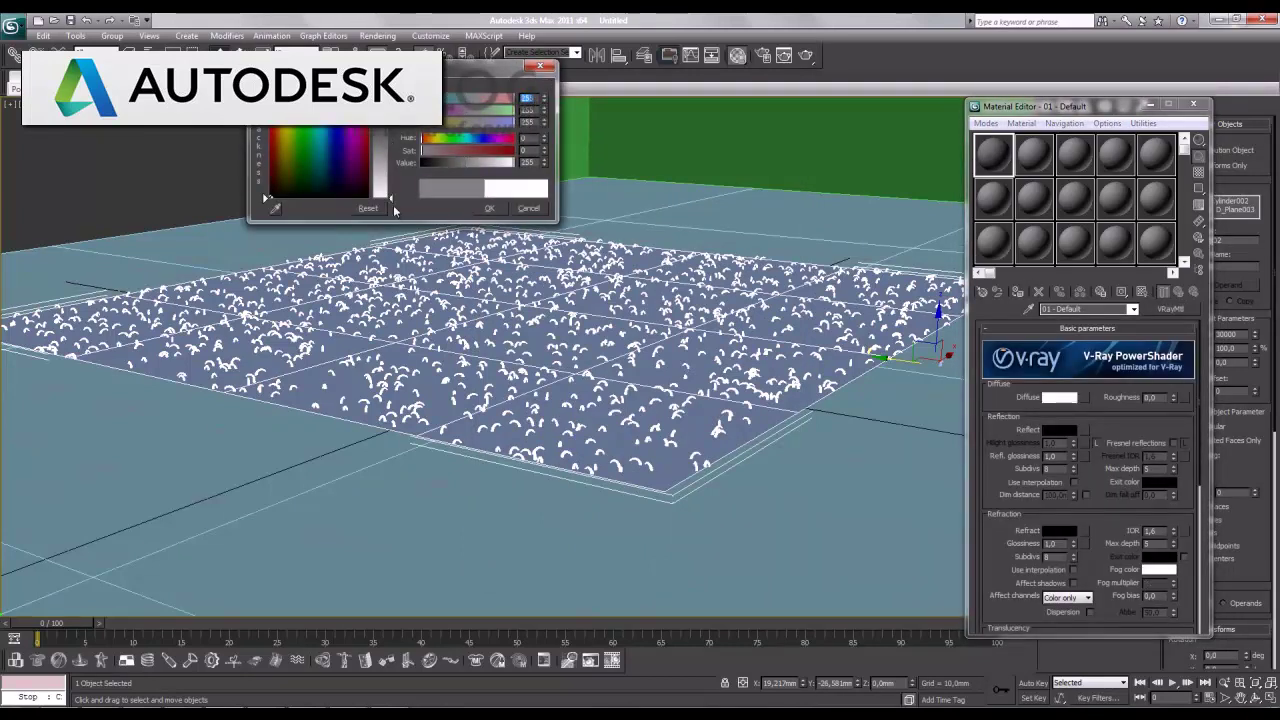
left_click(489, 208)
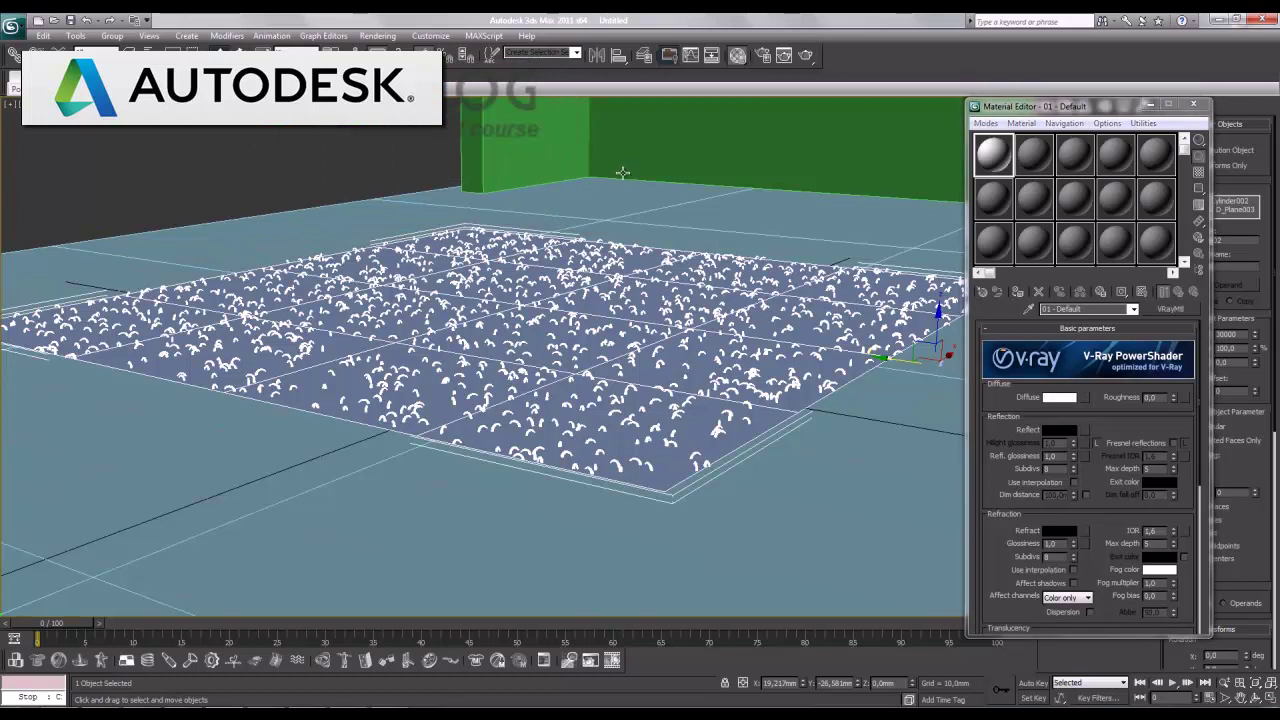
Select the green walls and bring the Material Editor back to the front
left_click(523, 177)
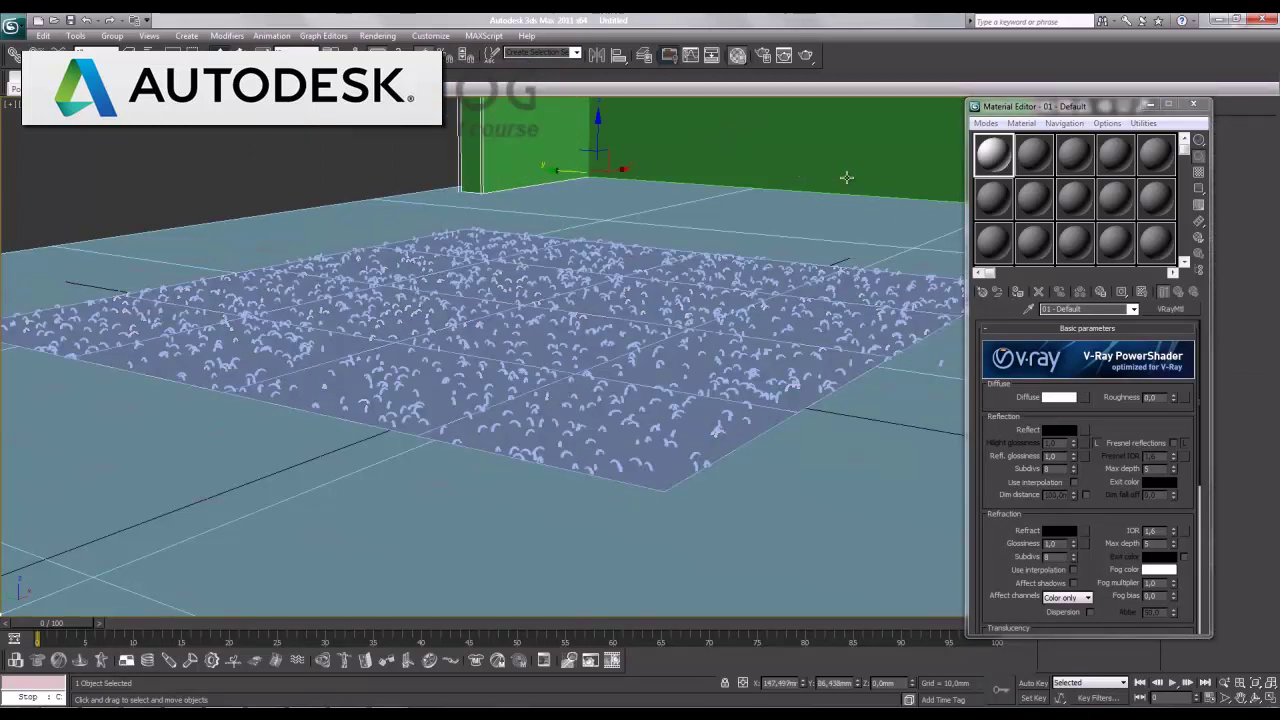
key("ctrl+a")
left_click(1018, 292)
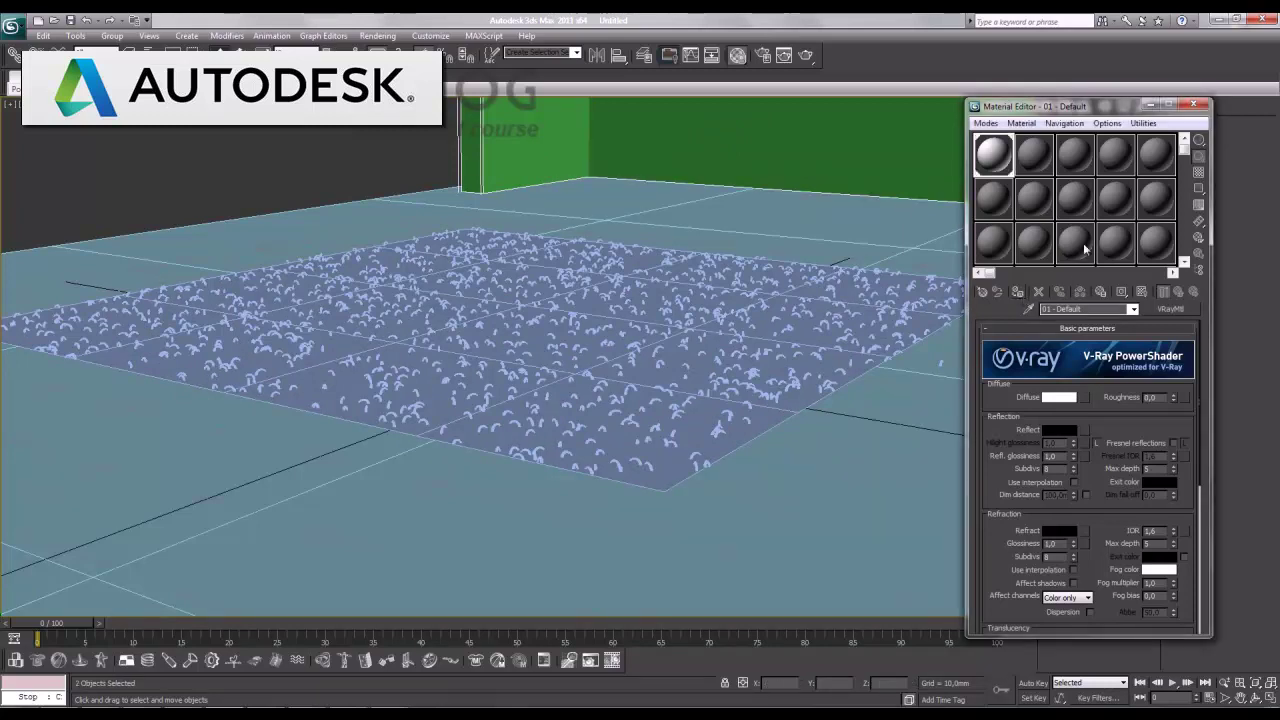
Minimize the Material Editor and set the Scatter's viewport Display % to 1
left_click(1152, 105)
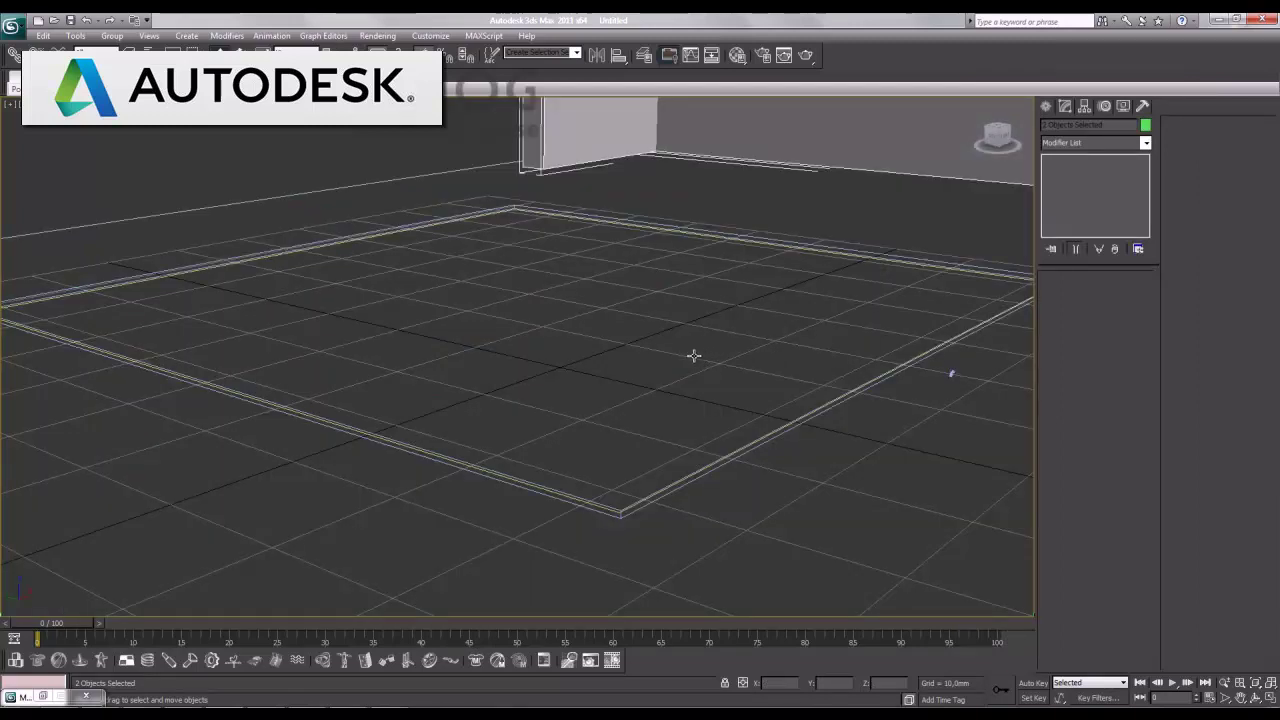
middle_click_drag(694, 355, 729, 365, "alt")
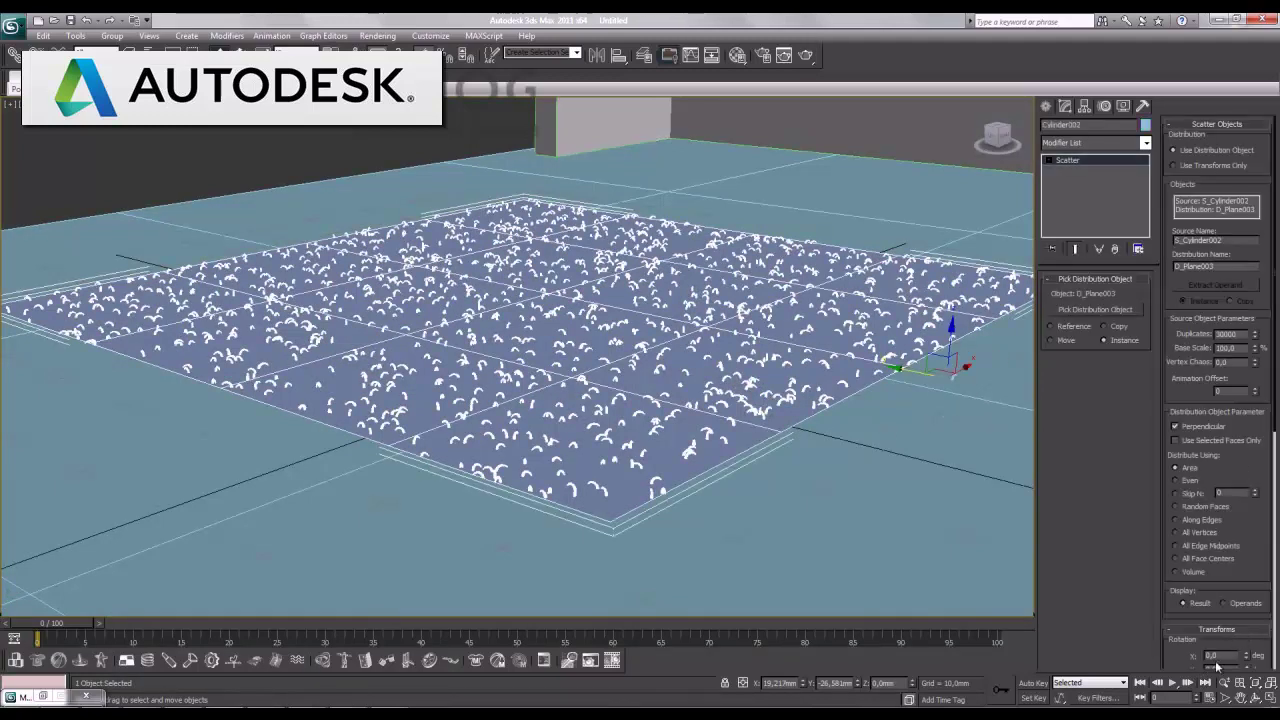
scroll(1216, 660, "down", 5)
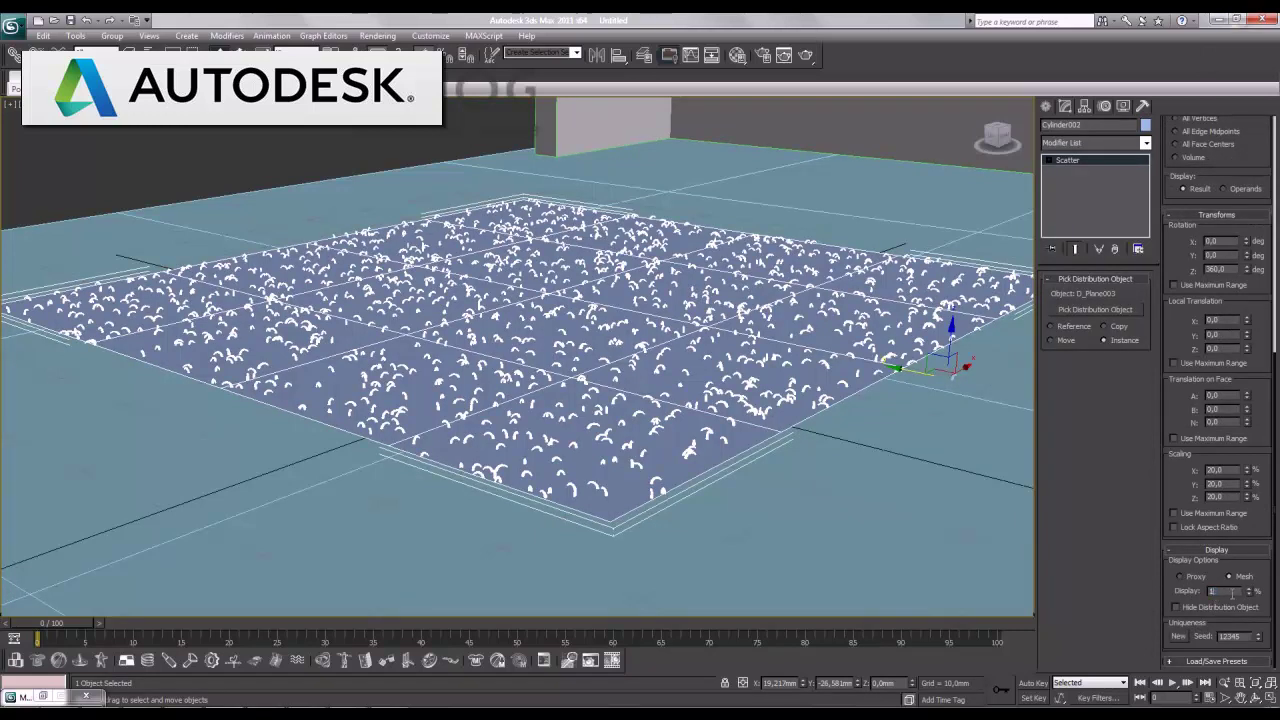
key("Return")
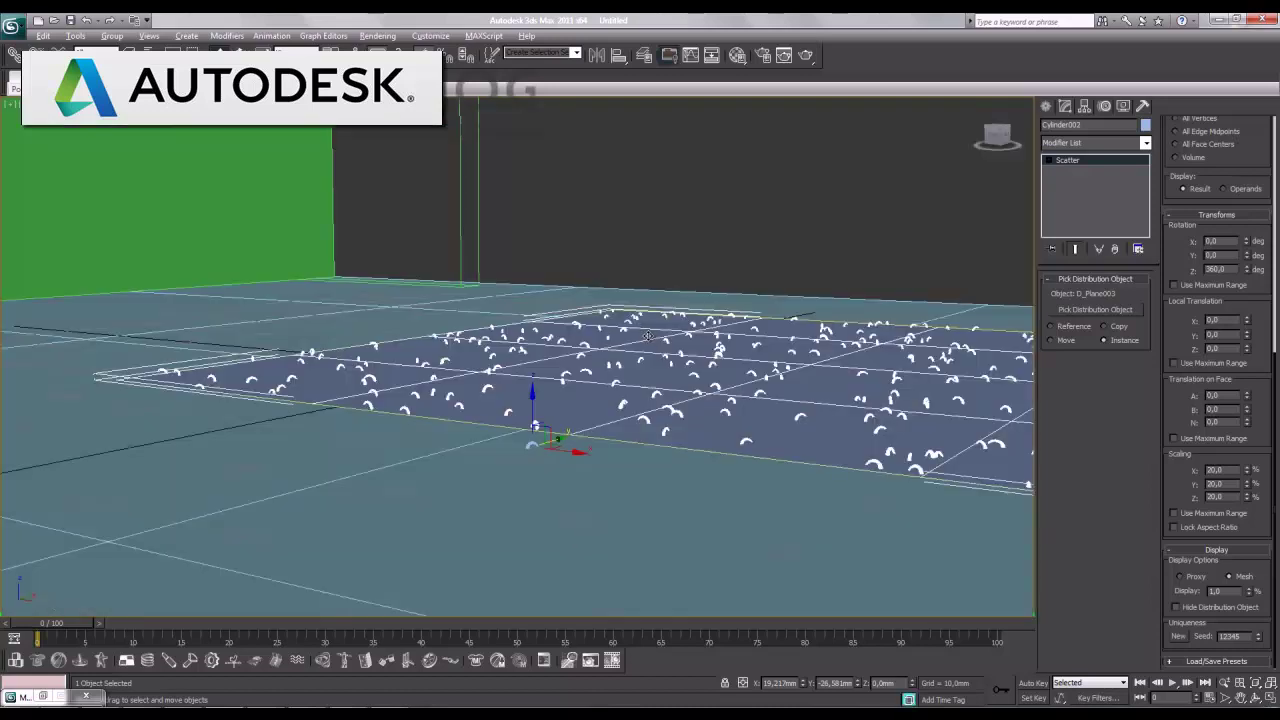
Select two green walls and assign them the white VRayMtl
middle_click_drag(700, 350, 558, 259, "alt")
left_click(572, 266)
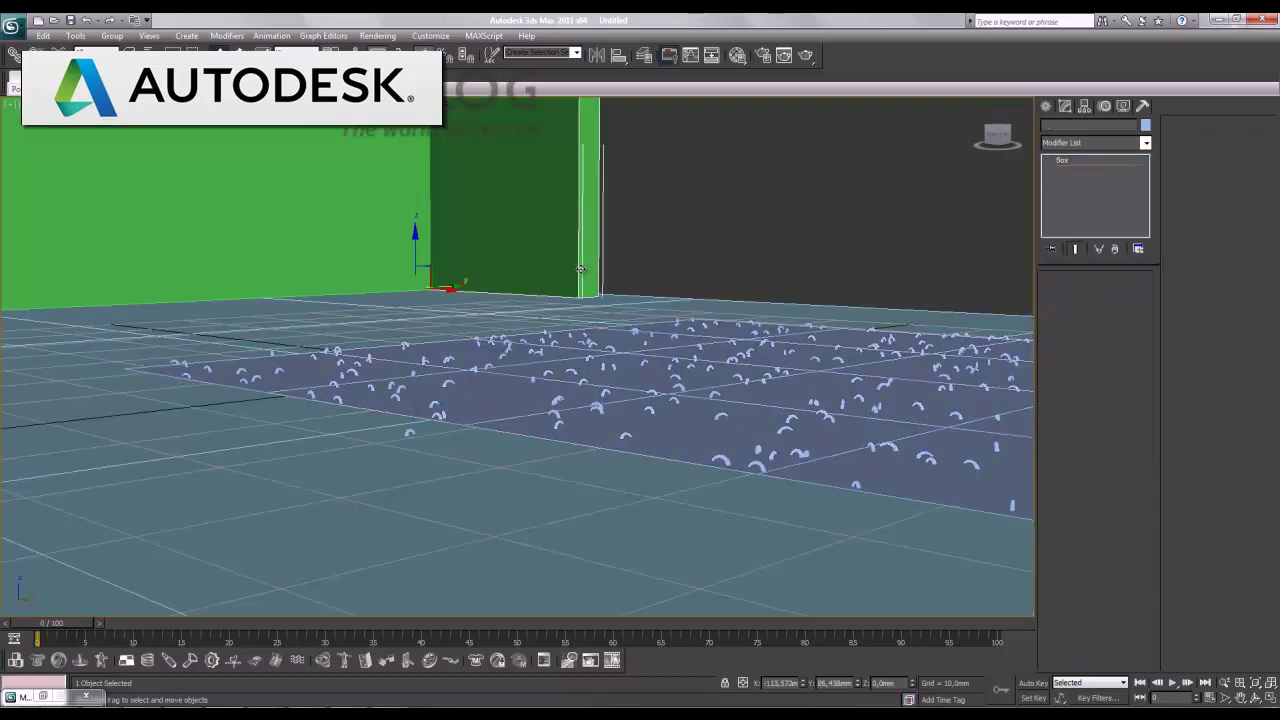
left_click(620, 390, "ctrl")
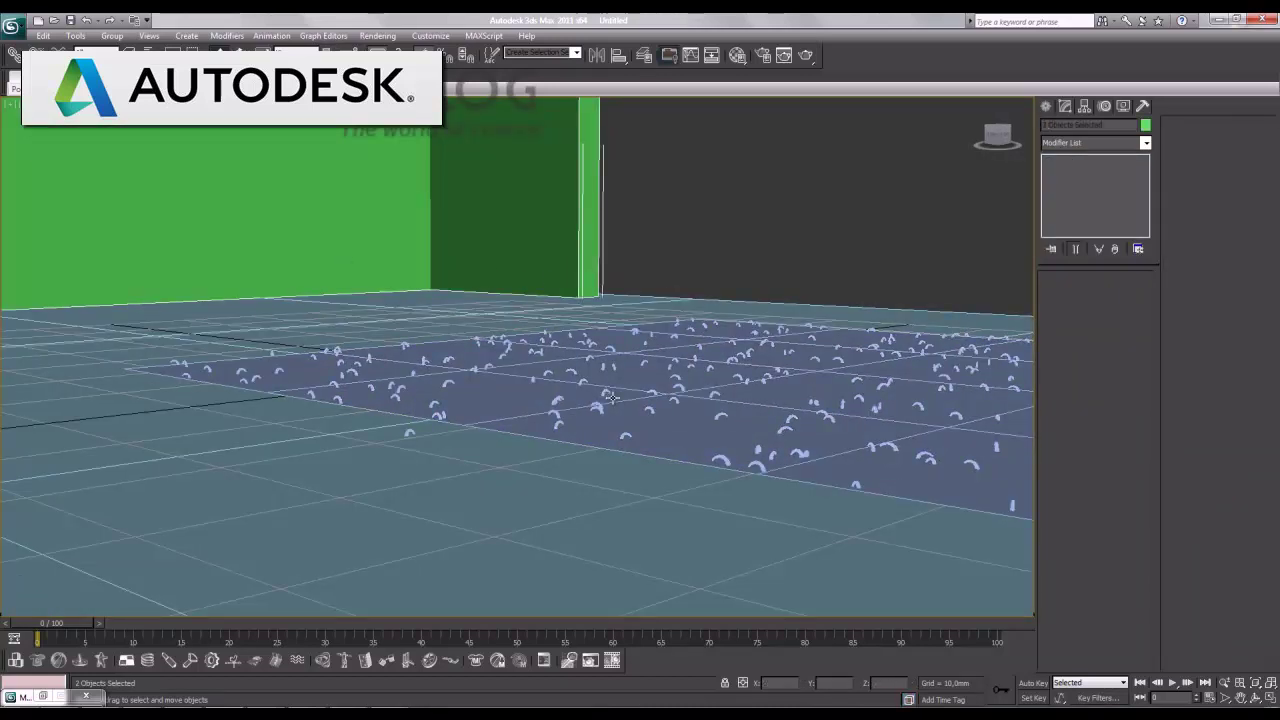
key("m")
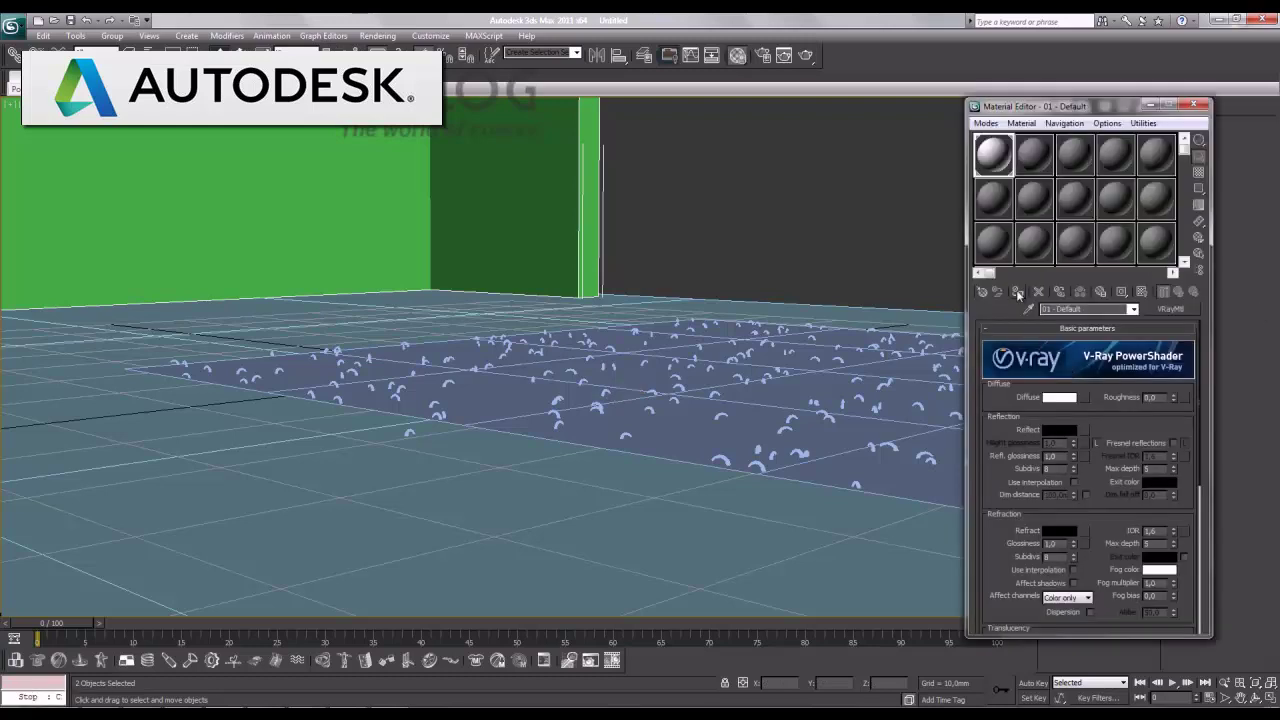
left_click(1018, 292)
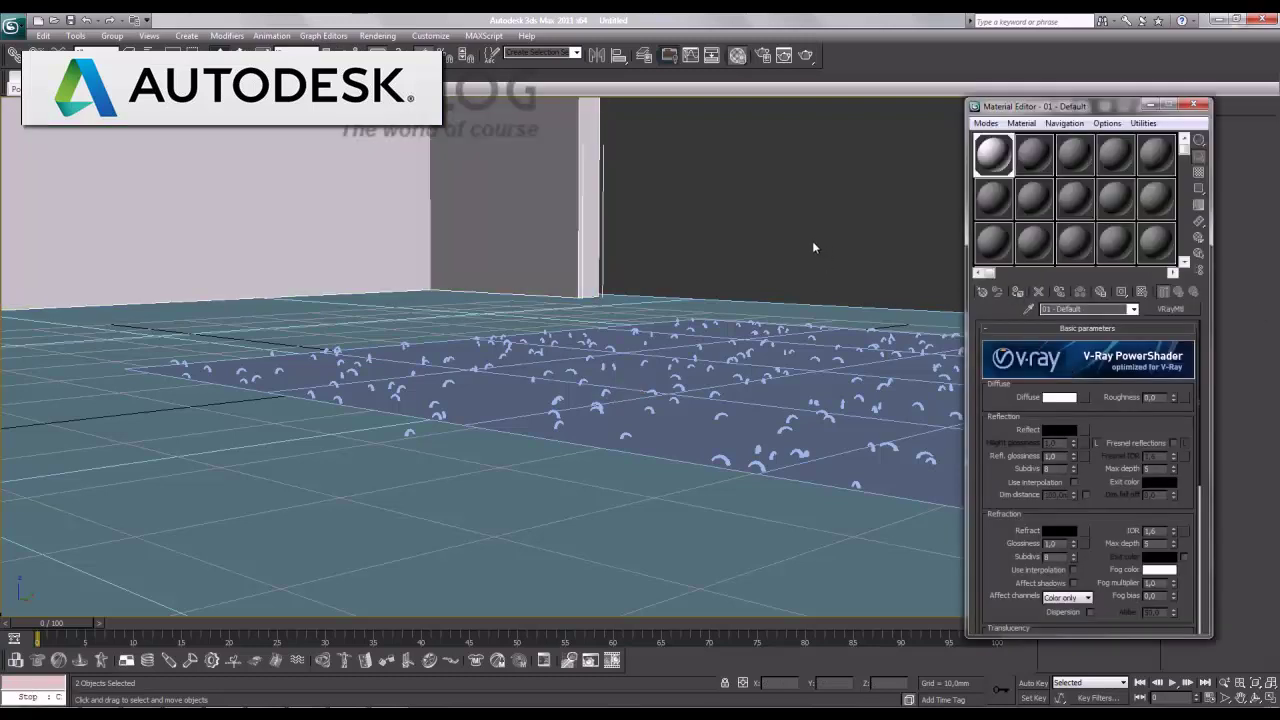
Assign the white VRayMtl to the remaining green wall and reframe the view over the room
middle_click_drag(812, 247, 705, 204)
scroll(771, 429, "up", 2)
scroll(800, 509, "up", 3)
scroll(813, 523, "up", 2)
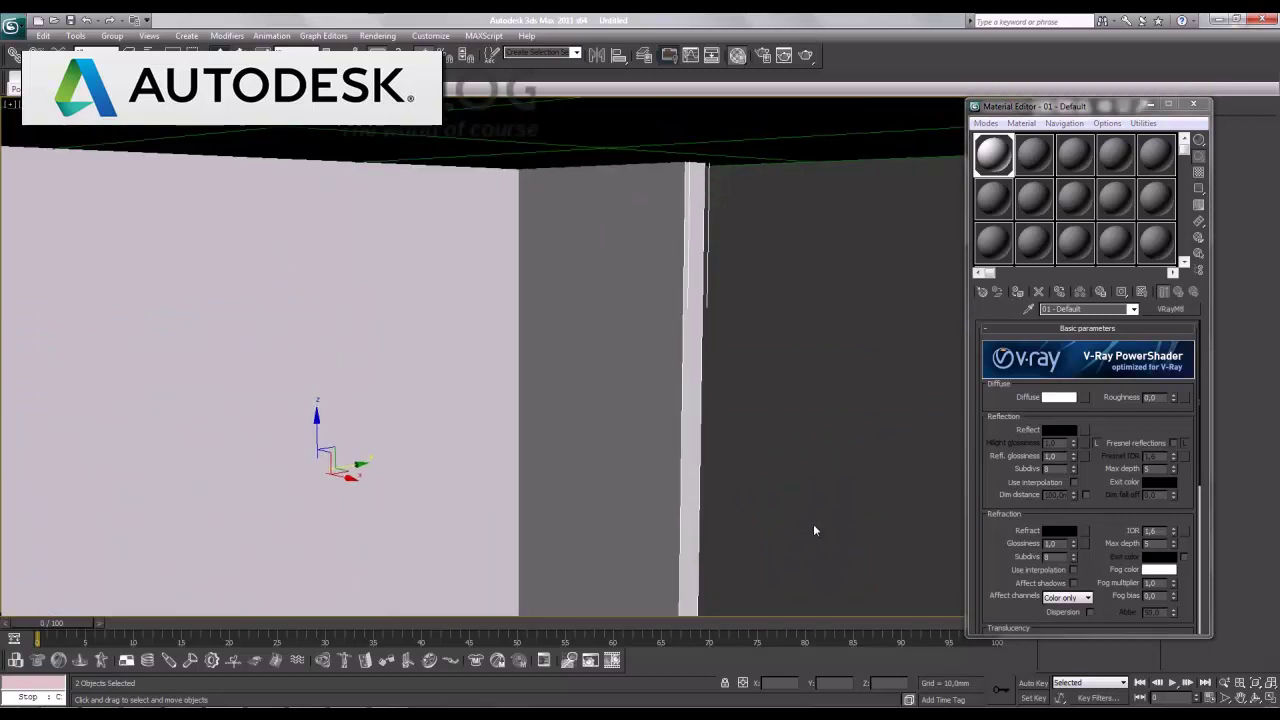
left_click(683, 123)
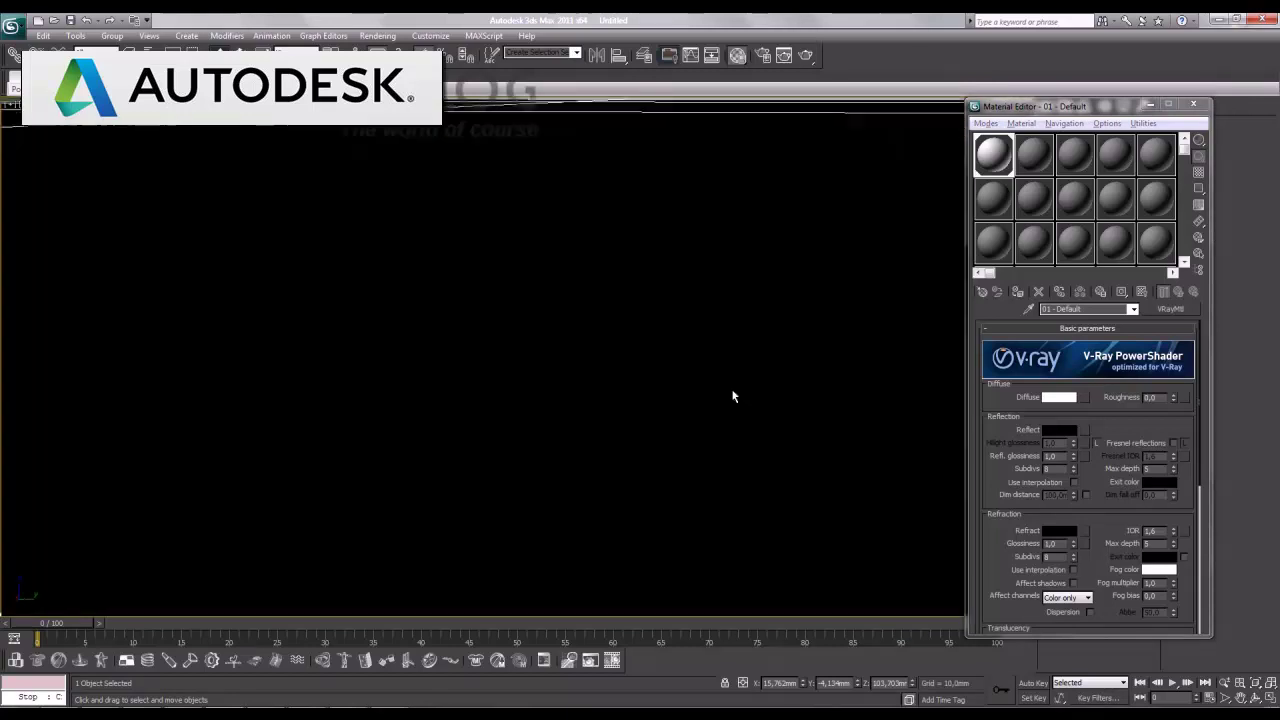
middle_click_drag(810, 388, 684, 388)
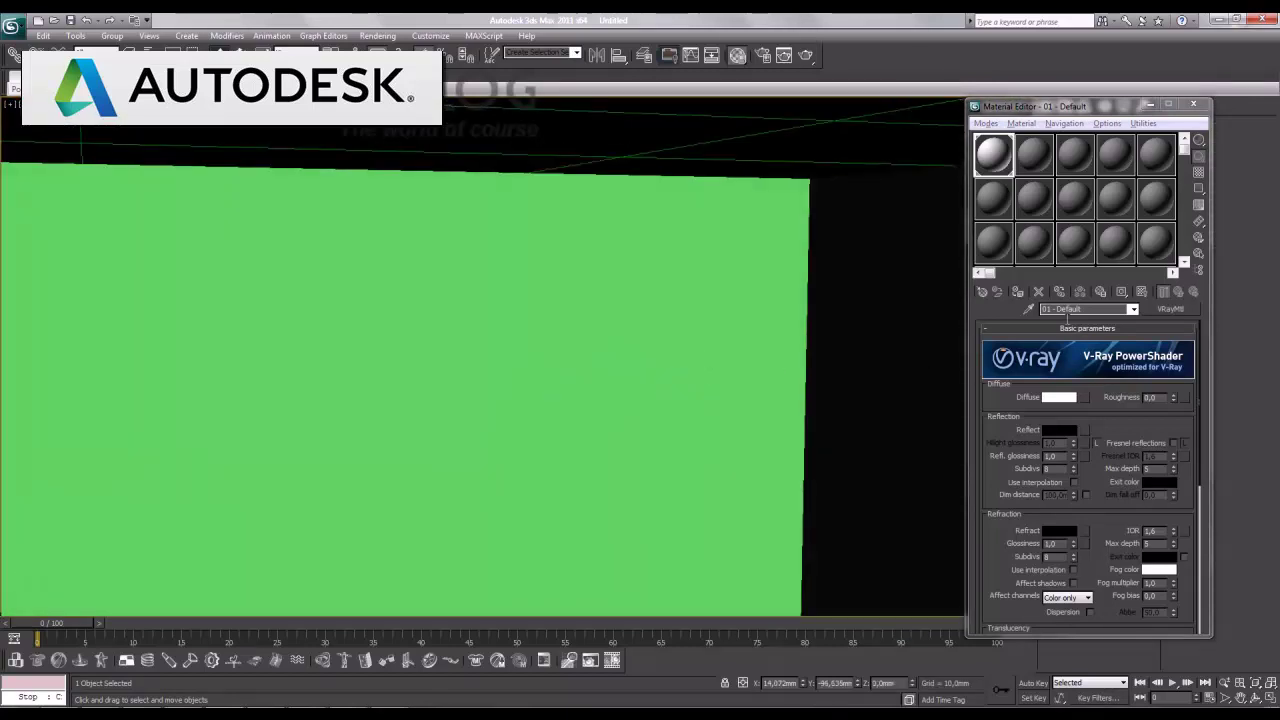
left_click(1017, 291)
mouse_move(751, 441)
middle_mouse_down("alt")
mouse_move(908, 498)
mouse_move(836, 376)
mouse_move(805, 421)
middle_mouse_up("alt")
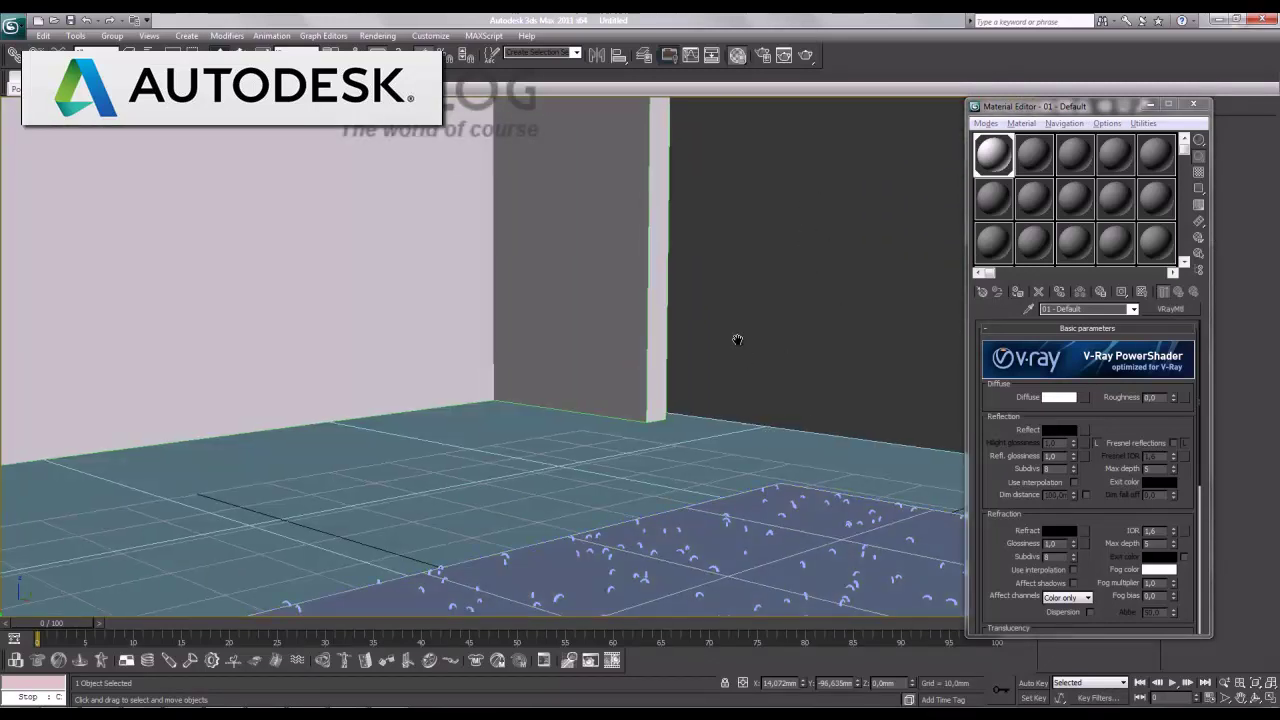
middle_click_drag(775, 388, 712, 281)
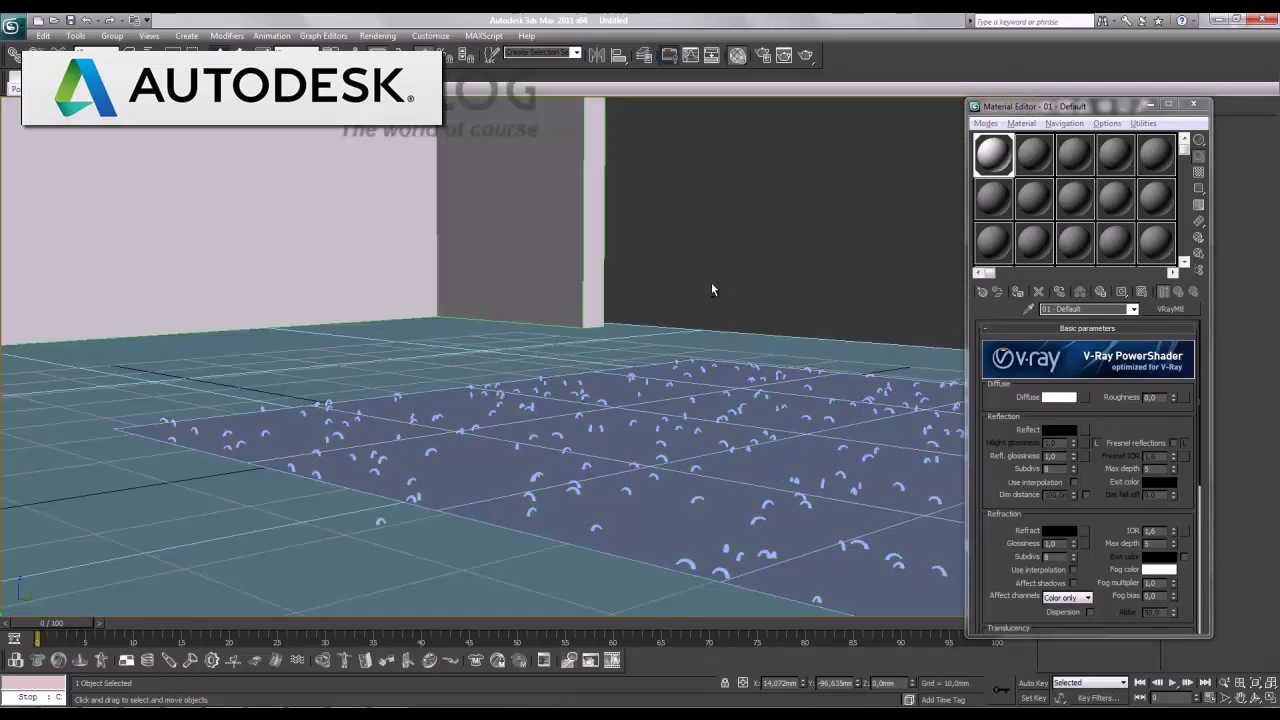
scroll(711, 282, "up", 3)
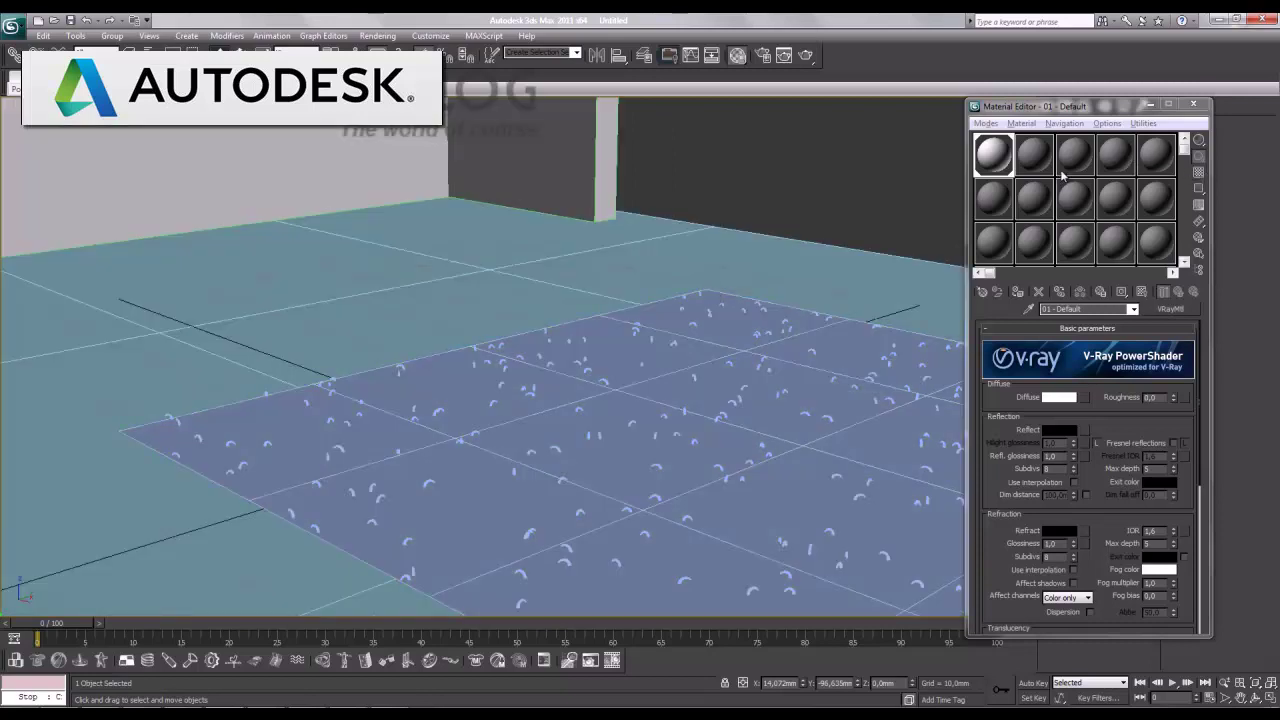
Create a black-diffuse VRayMtl in material slot 2 and assign it to the rug plane
left_click(1027, 166)
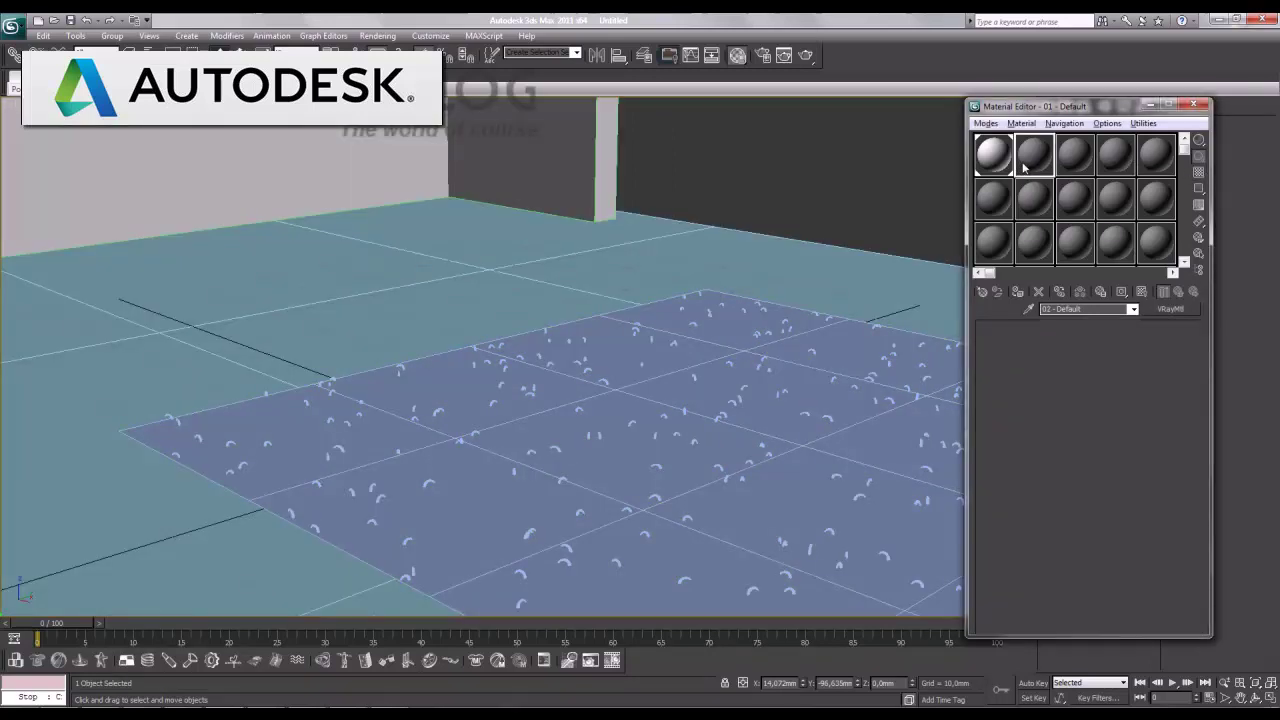
left_click(1172, 310)
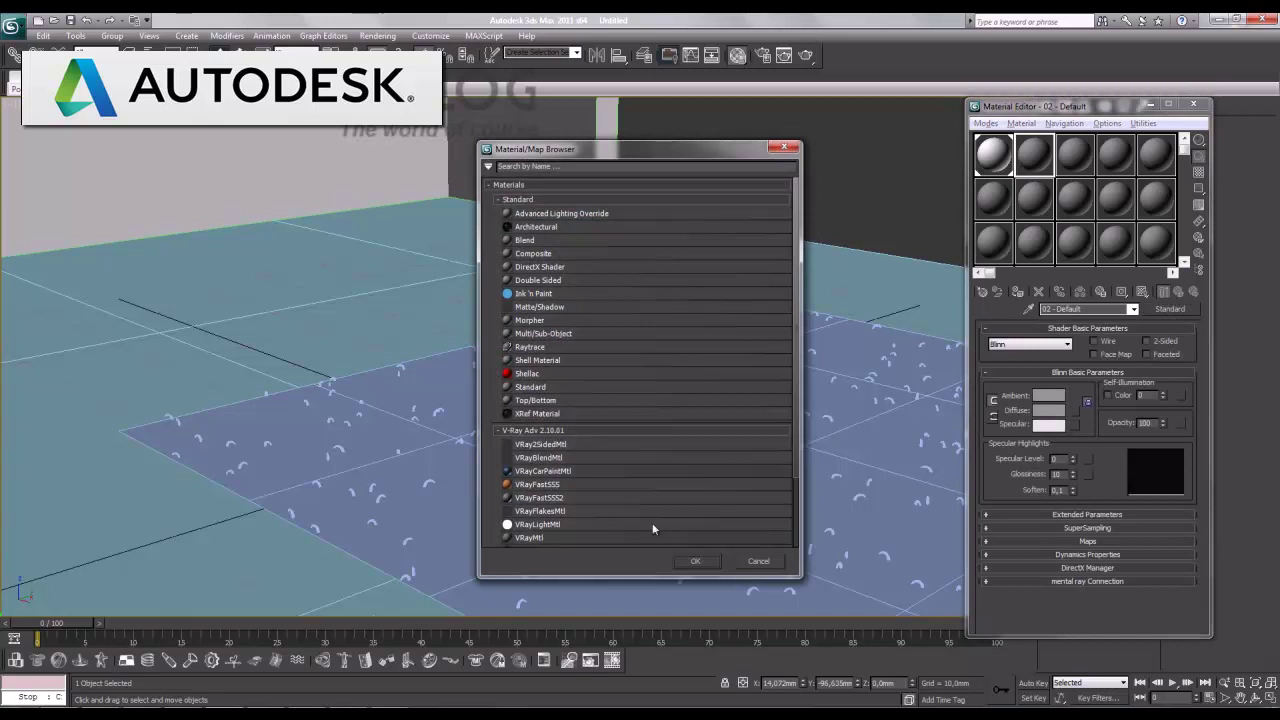
double_click(564, 537)
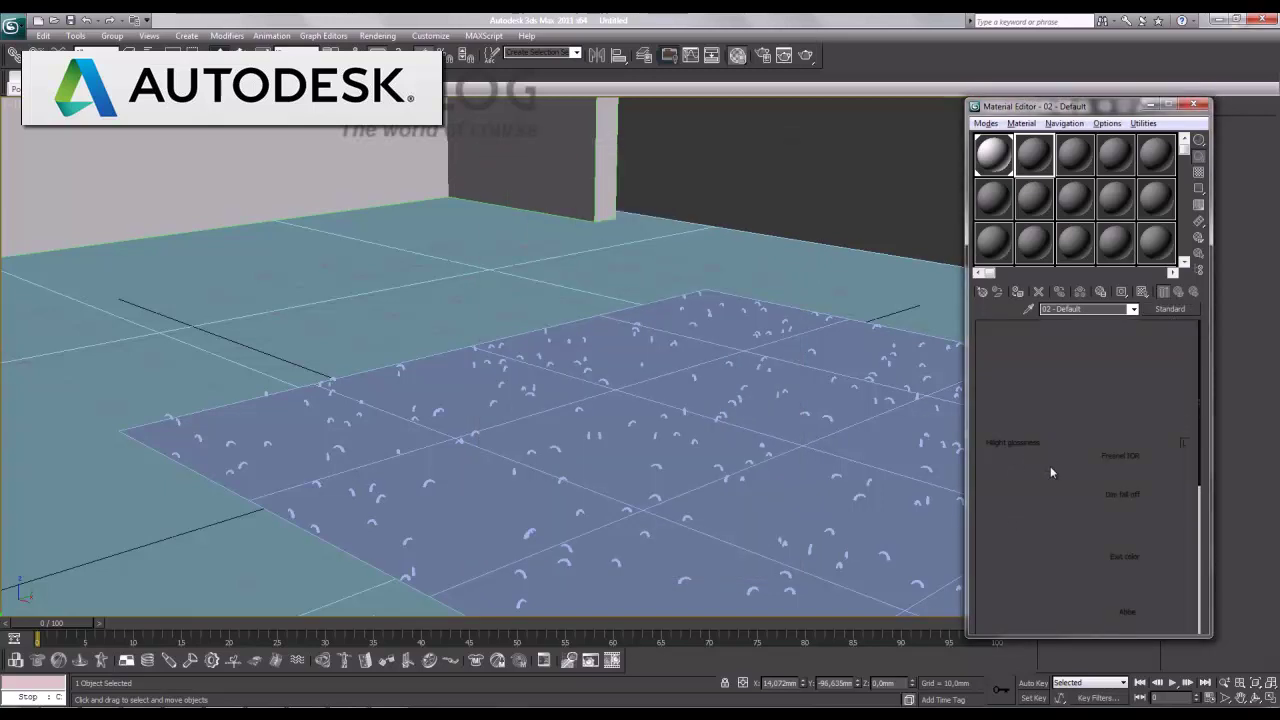
left_click(1056, 398)
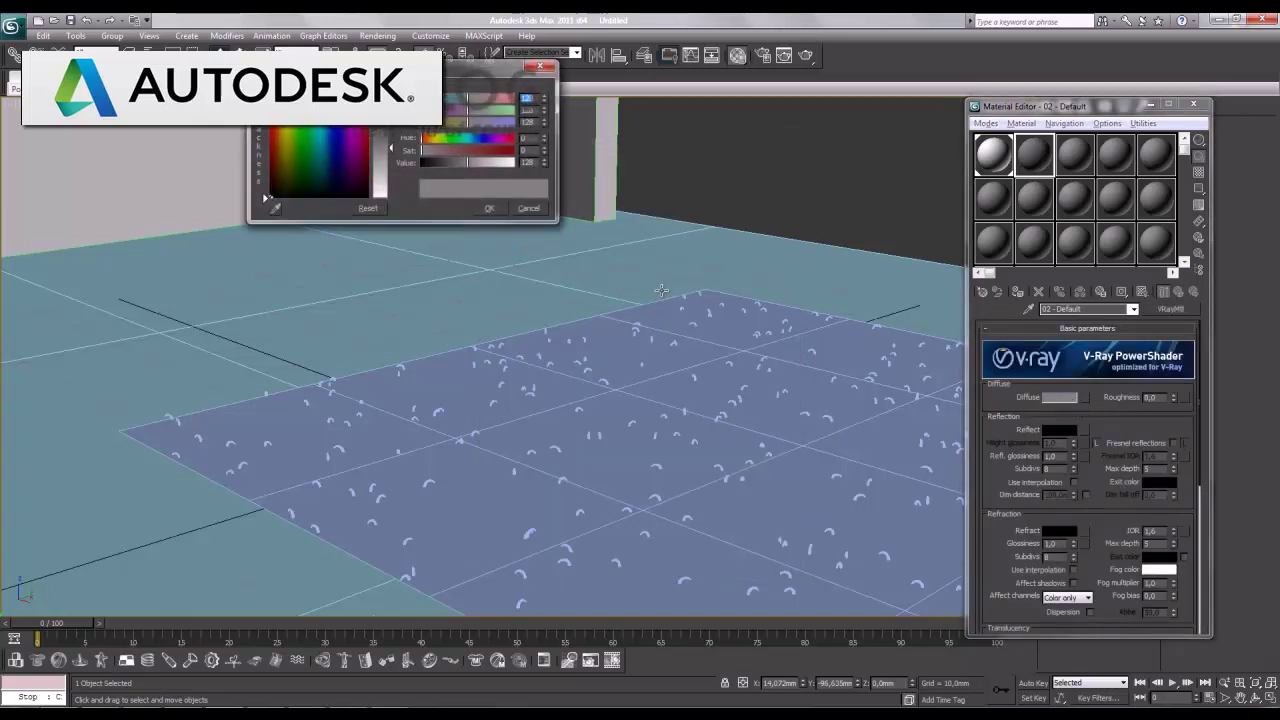
left_click_drag(392, 150, 392, 195)
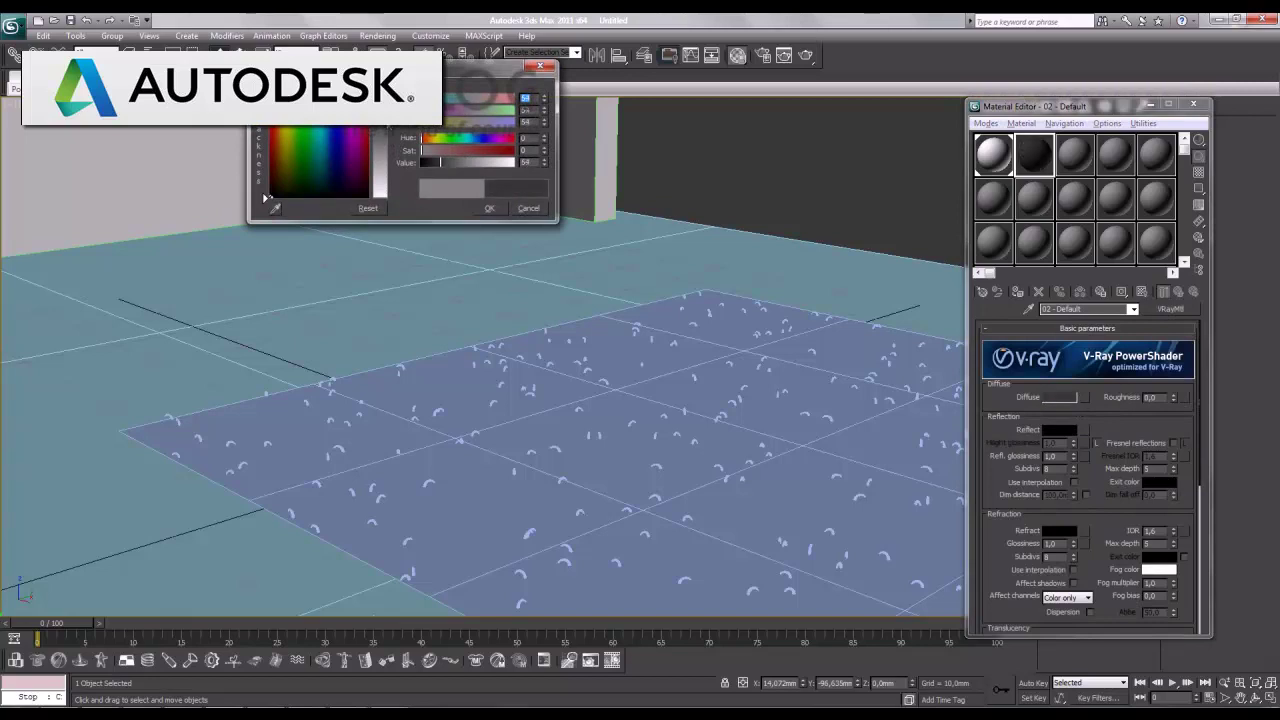
left_click(489, 208)
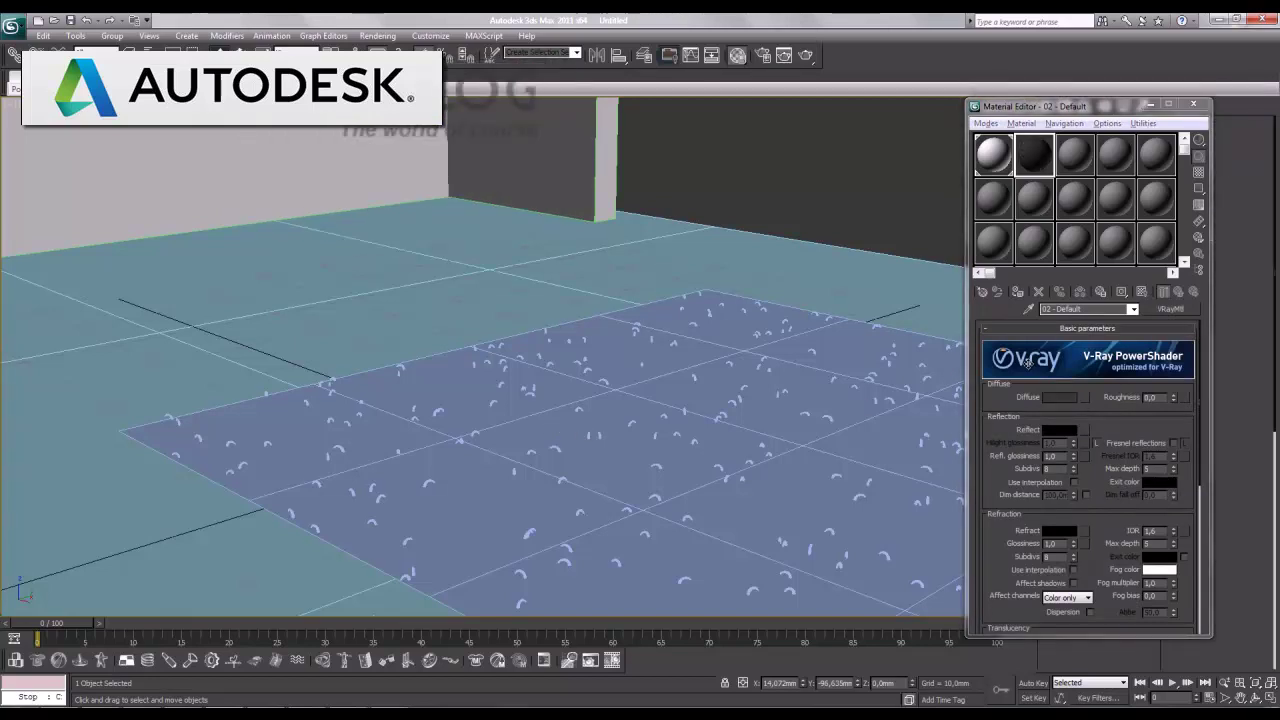
left_click(586, 433)
left_click(1018, 293)
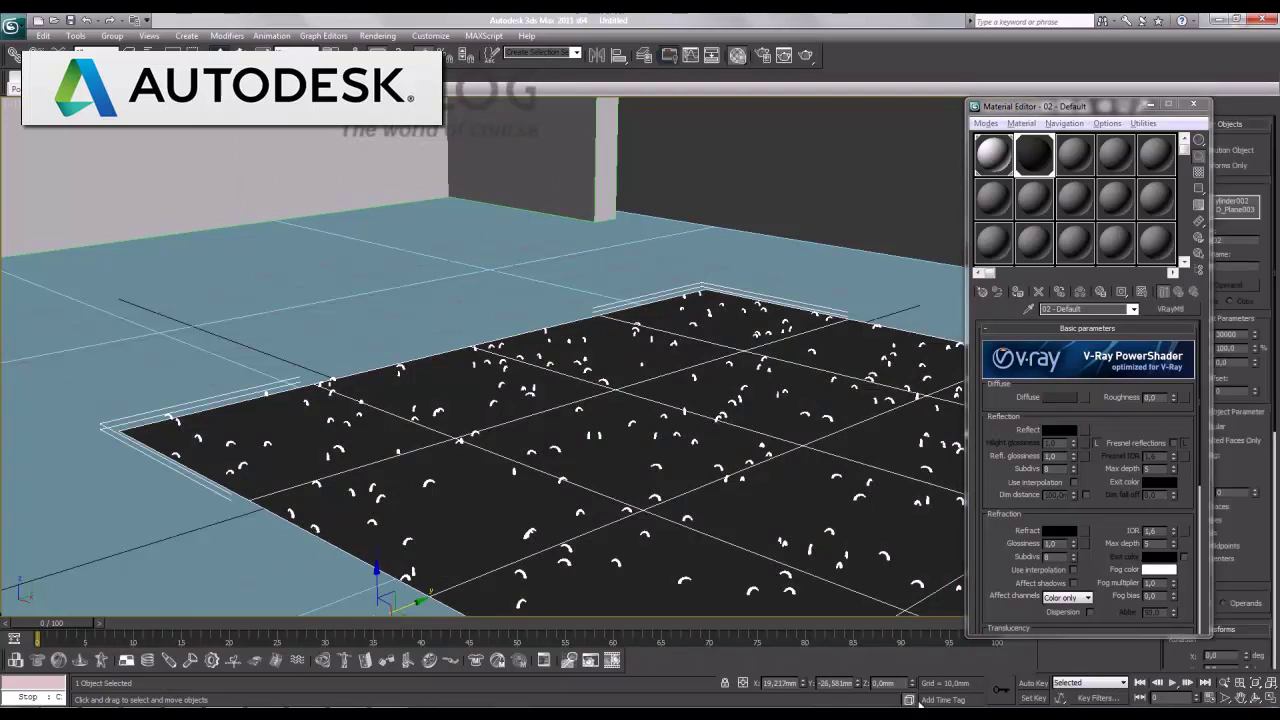
In a maximized Front view, box-select the fur strands with the rug plane, then maximize Perspective
left_click(1269, 699)
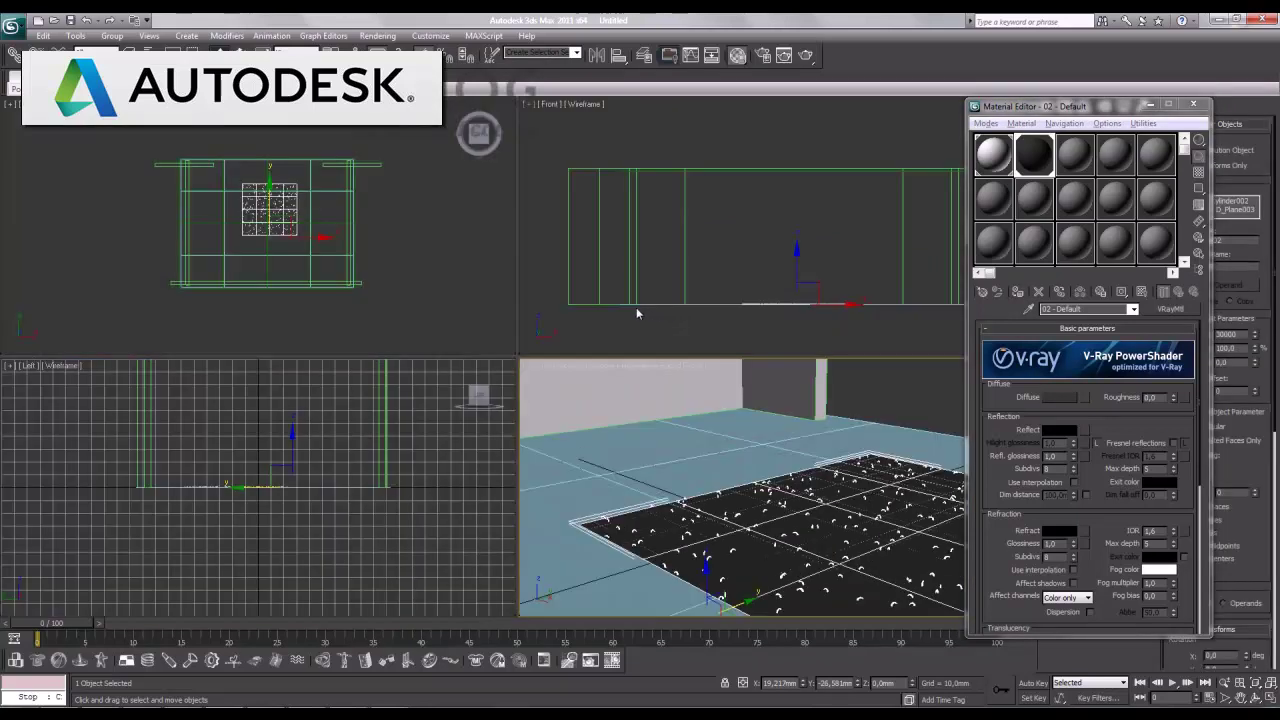
left_click(1269, 699)
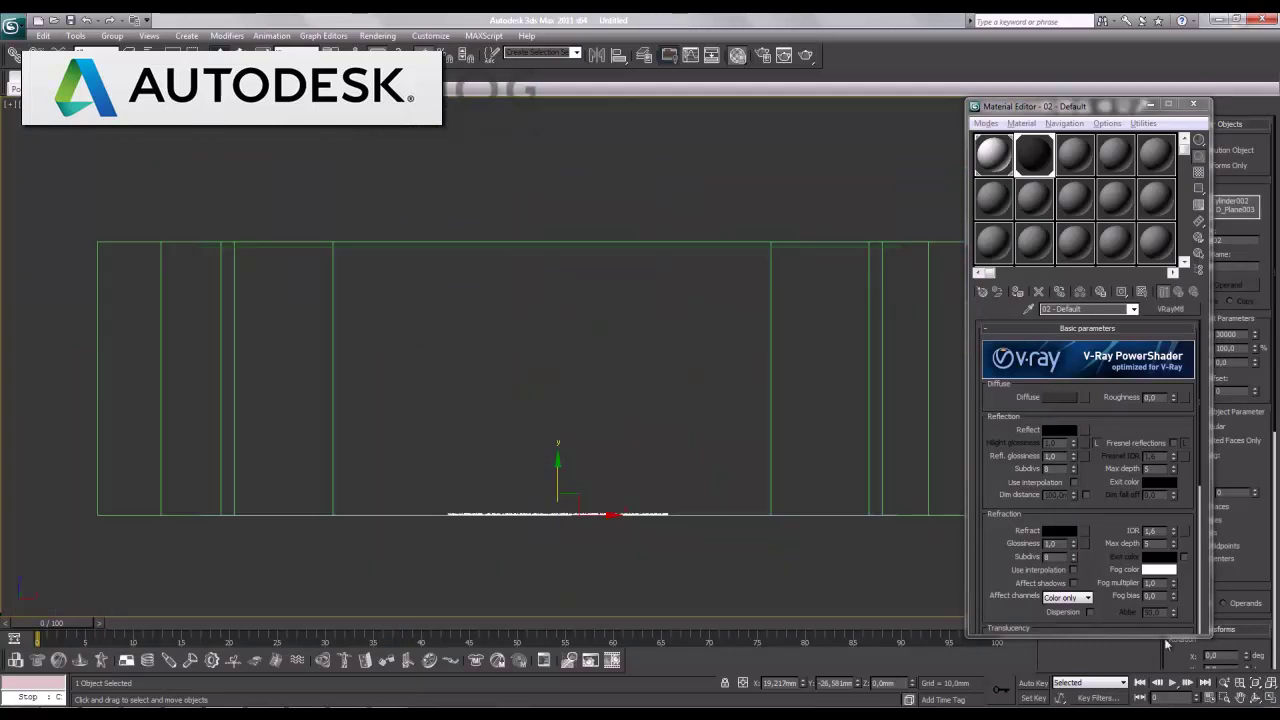
middle_click_drag(751, 391, 665, 318)
scroll(574, 357, "up", 3)
scroll(634, 349, "up", 3)
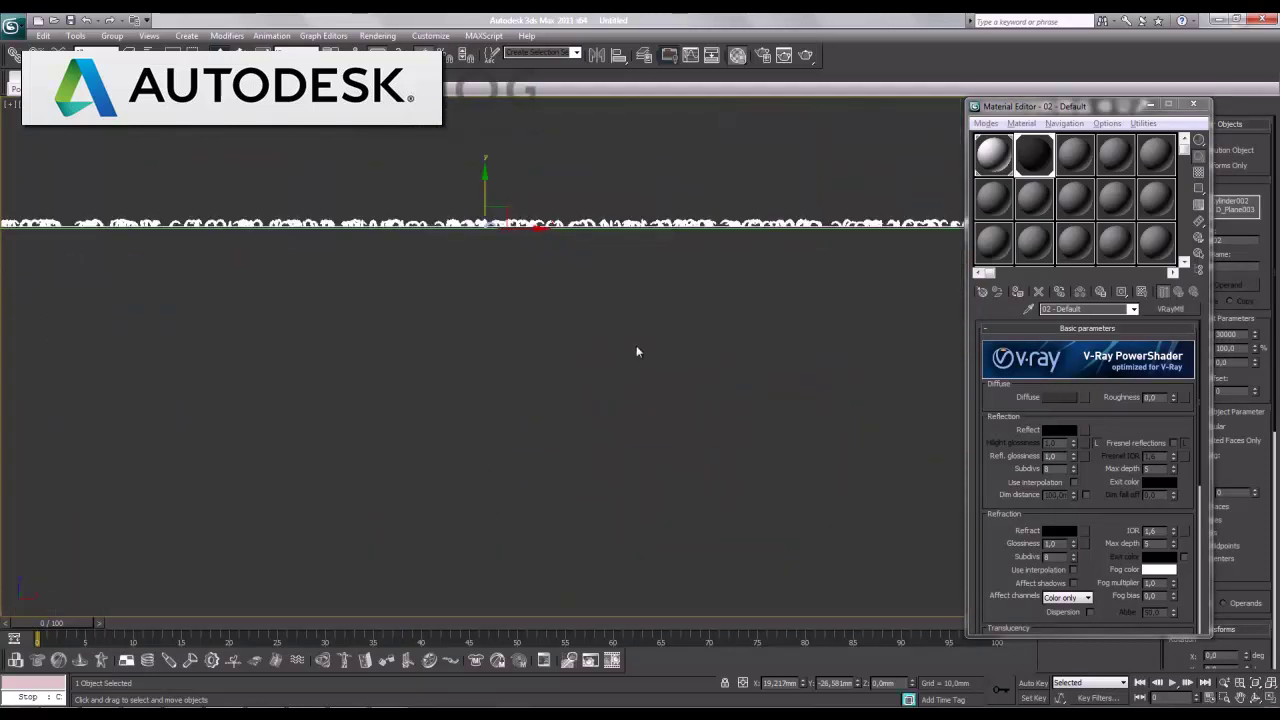
scroll(718, 405, "up", 2)
scroll(414, 429, "up", 2)
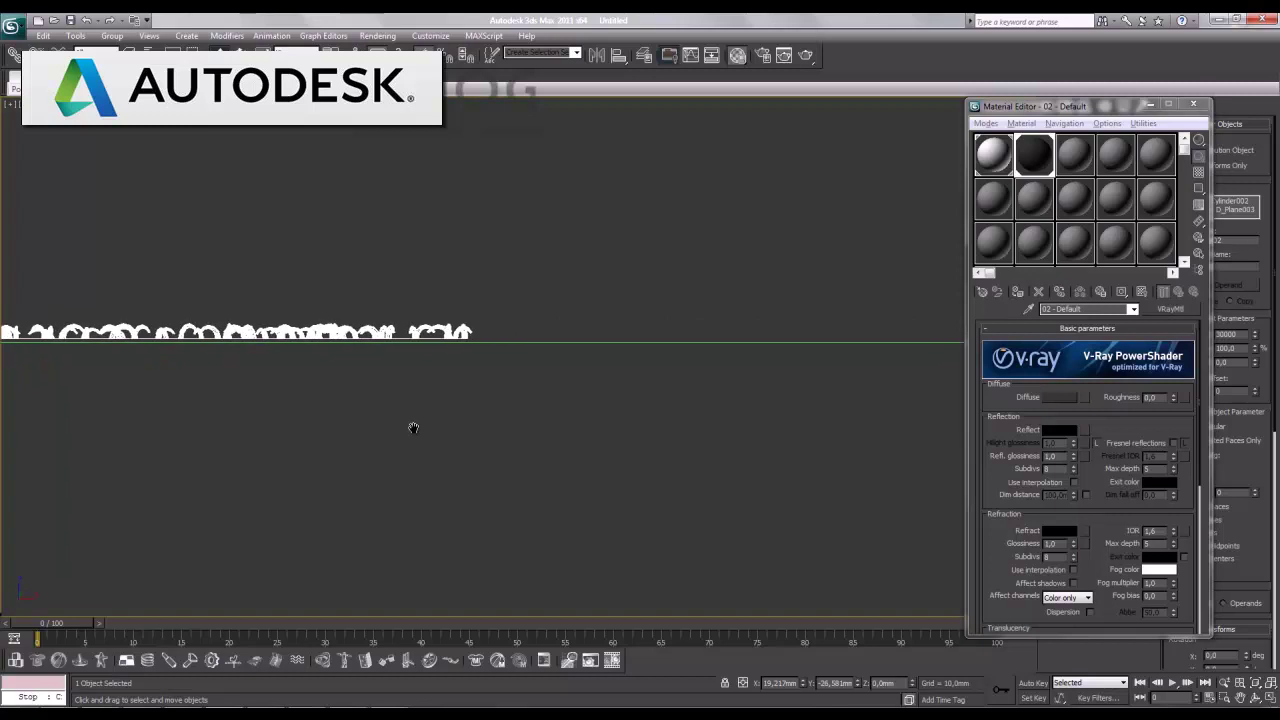
scroll(443, 346, "up", 2)
left_click_drag(480, 271, 385, 329)
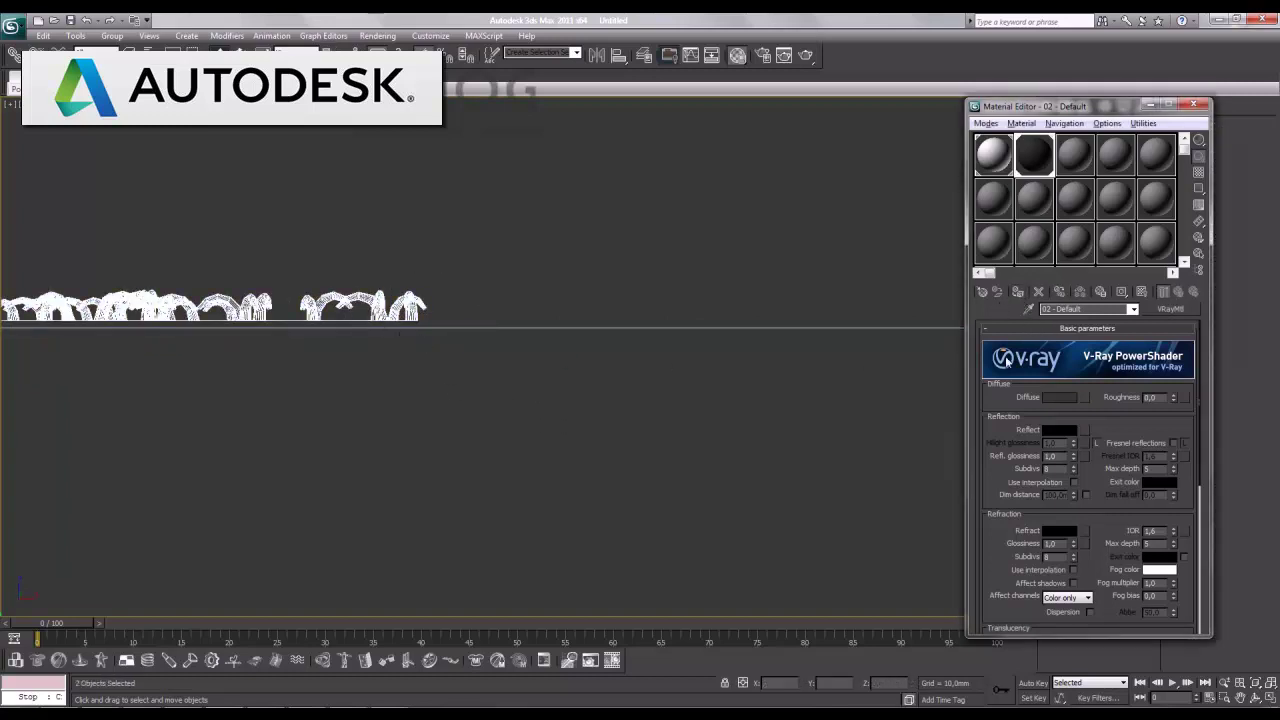
key("alt+w")
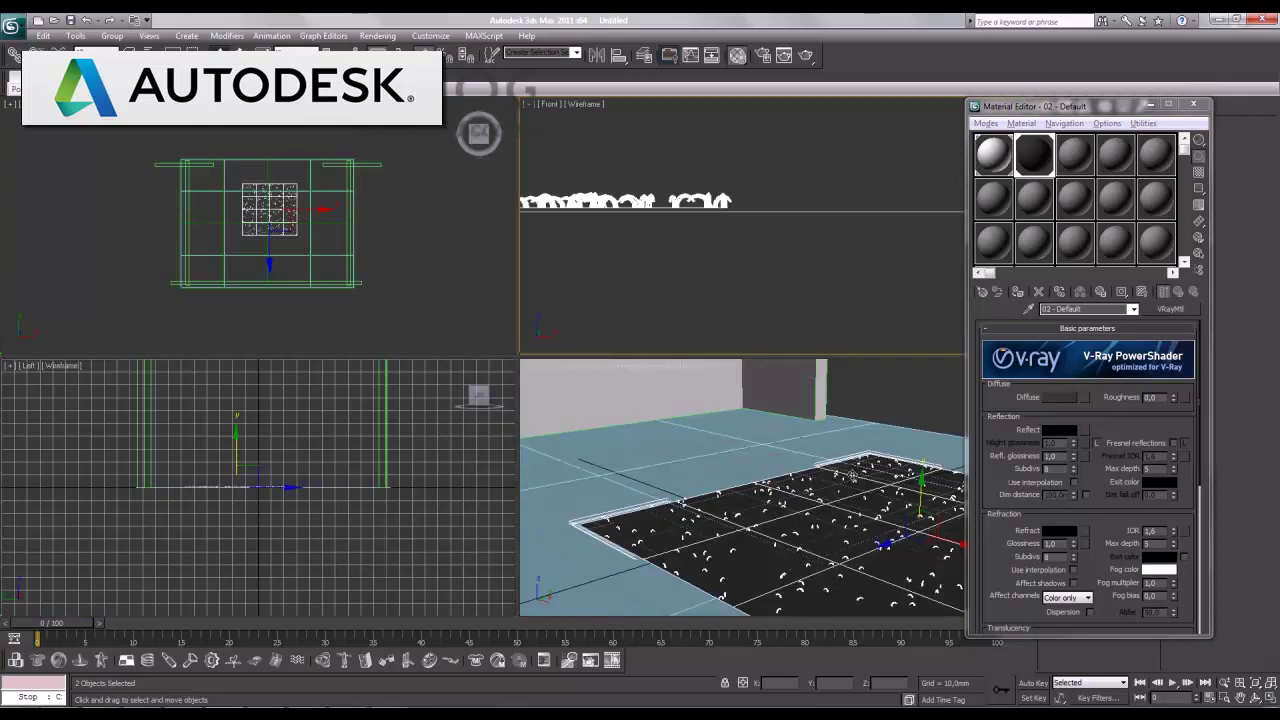
left_click(1268, 698)
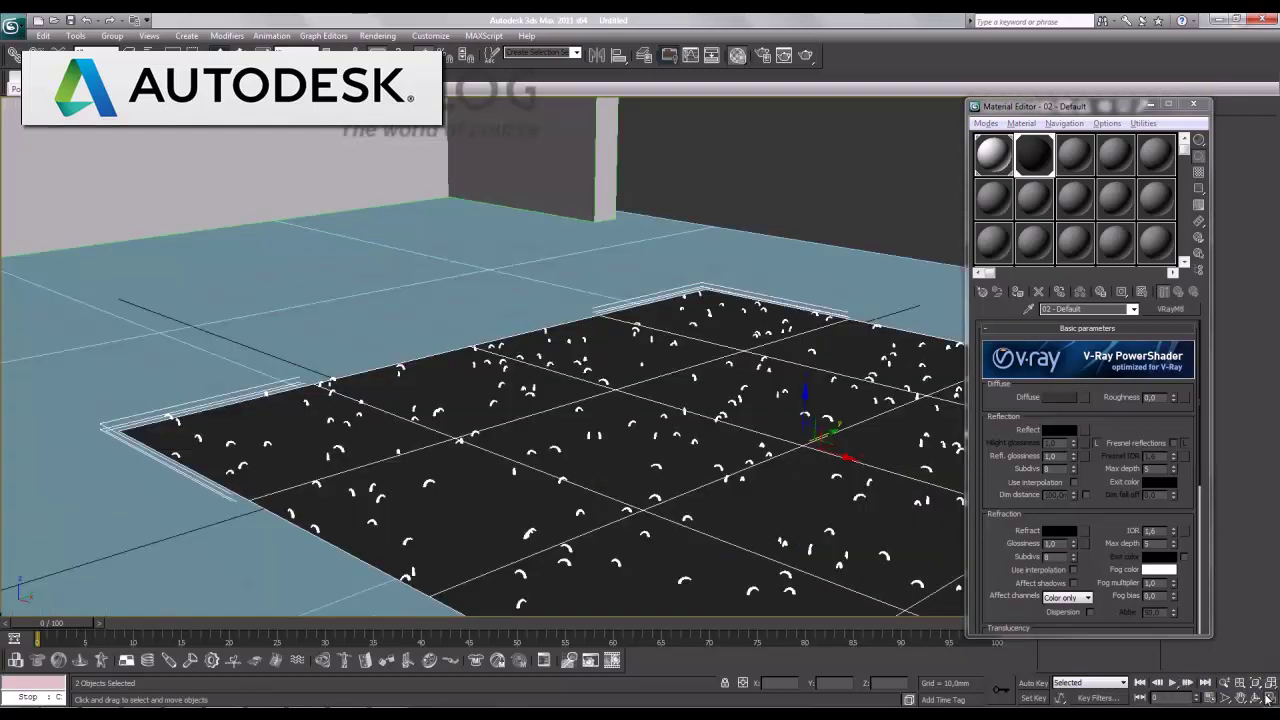
Create a VRayMtl in slot 3 with wood-41_d.jpg as its diffuse bitmap
left_click(1082, 163)
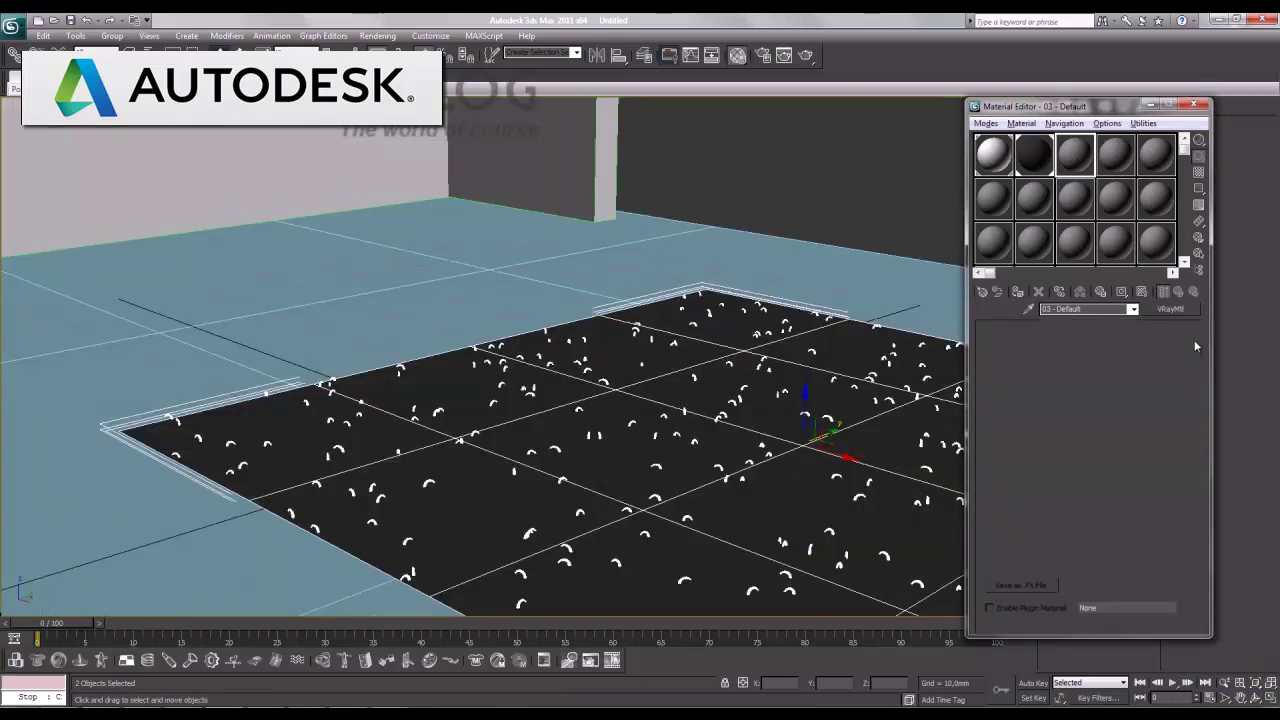
left_click(1170, 308)
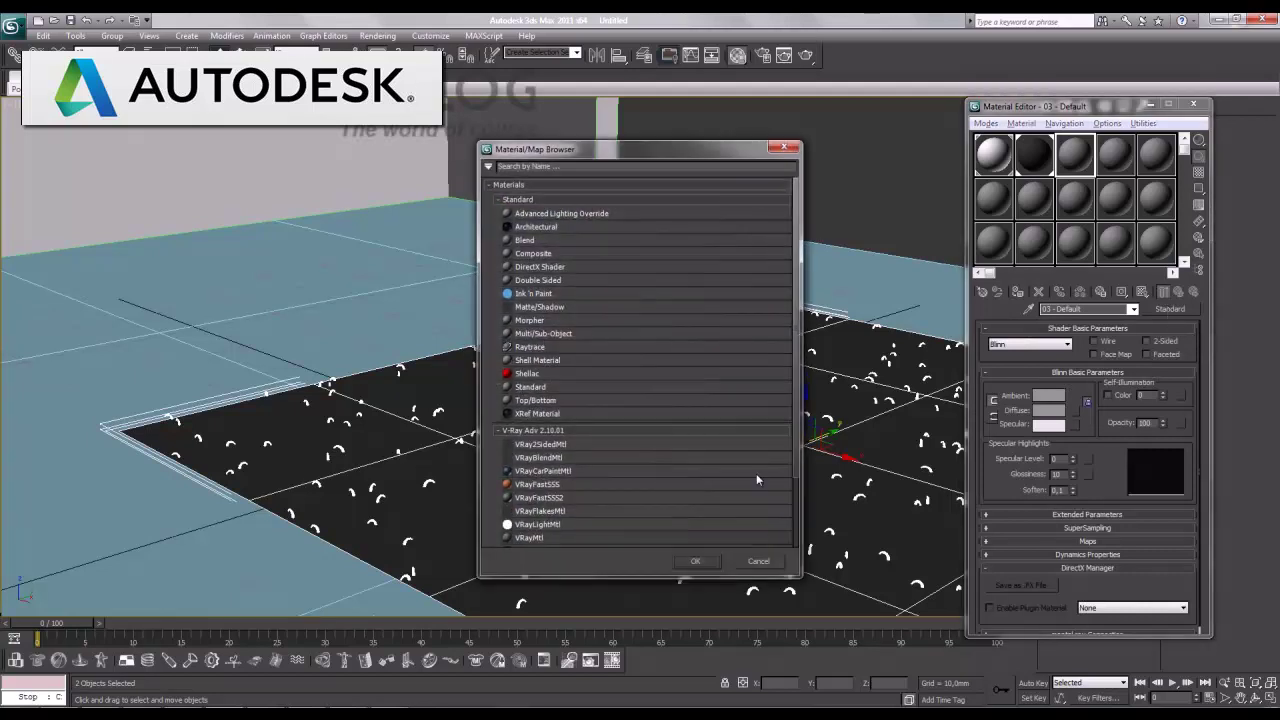
double_click(524, 537)
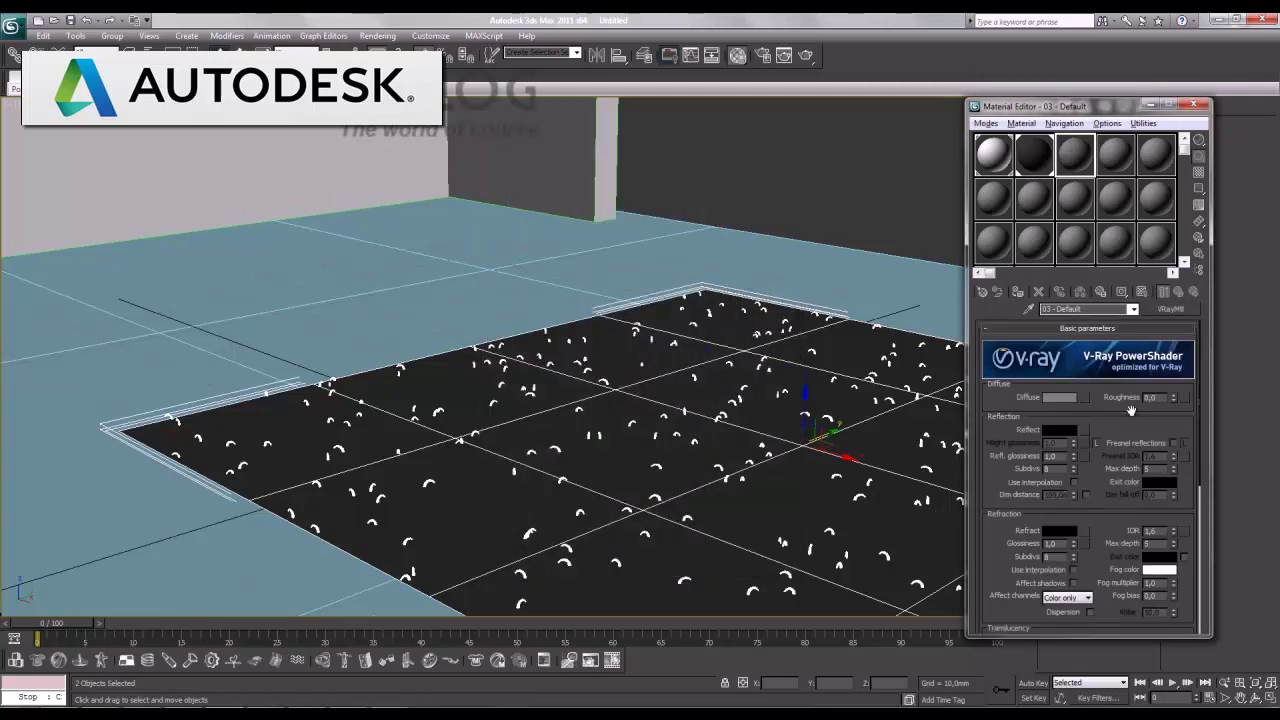
left_click(1075, 397)
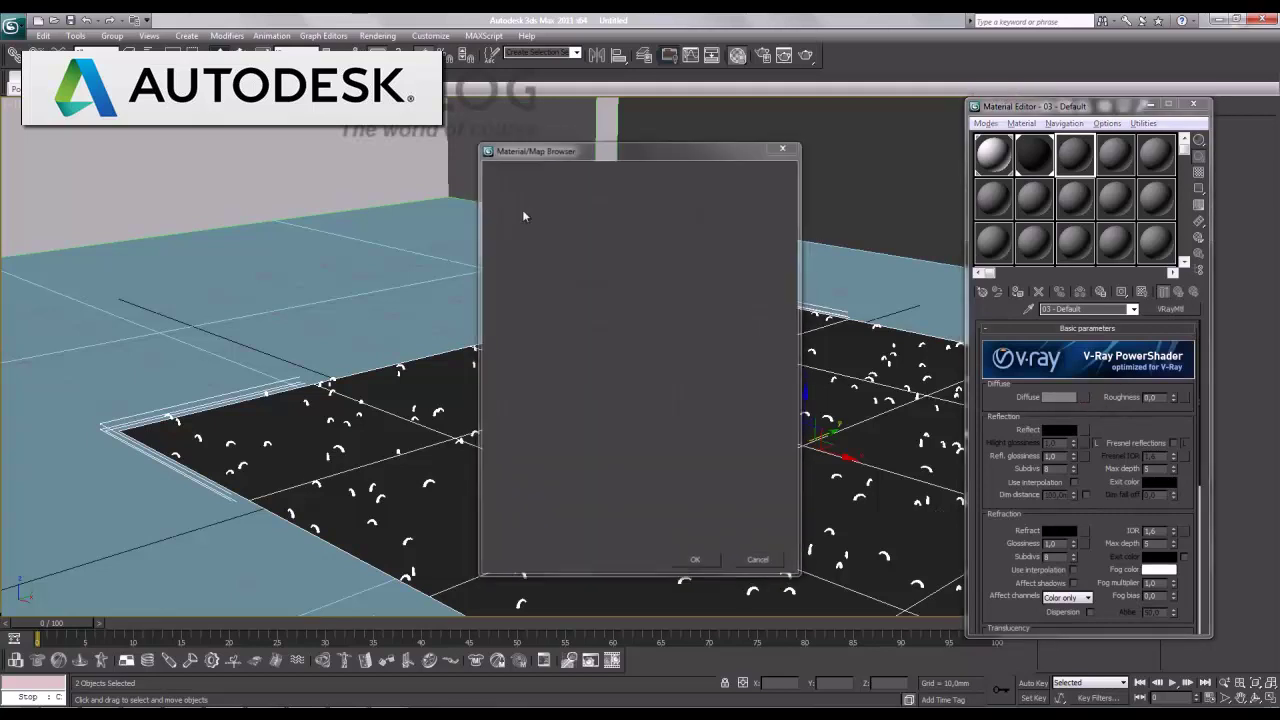
double_click(528, 240)
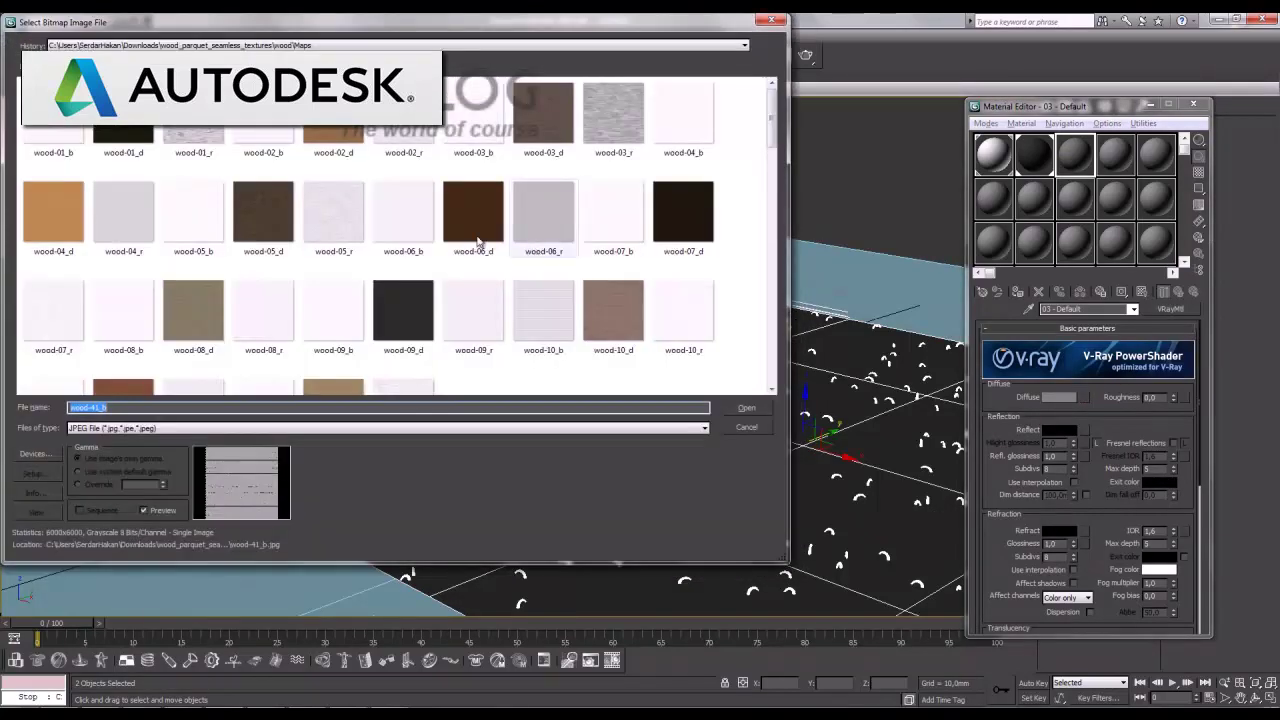
left_click(593, 300)
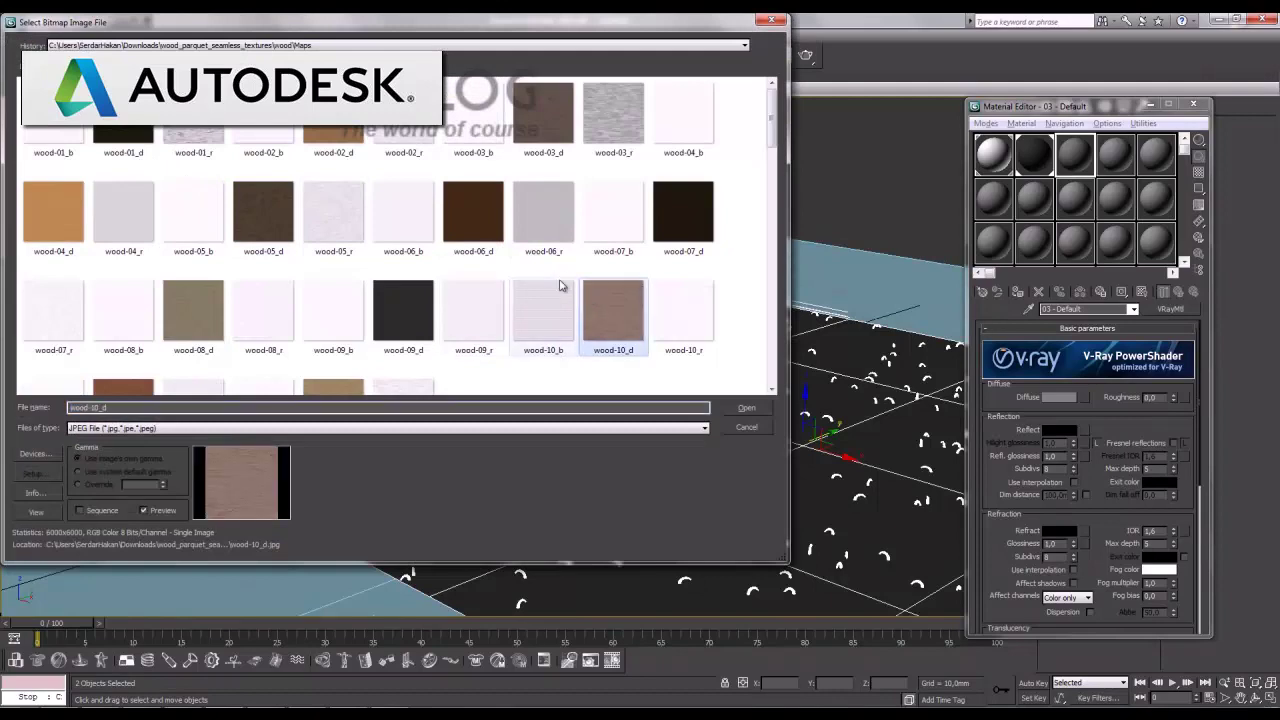
scroll(560, 285, "down", 3)
scroll(569, 295, "down", 3)
scroll(569, 295, "down", 2)
scroll(569, 295, "down", 2)
scroll(569, 295, "down", 2)
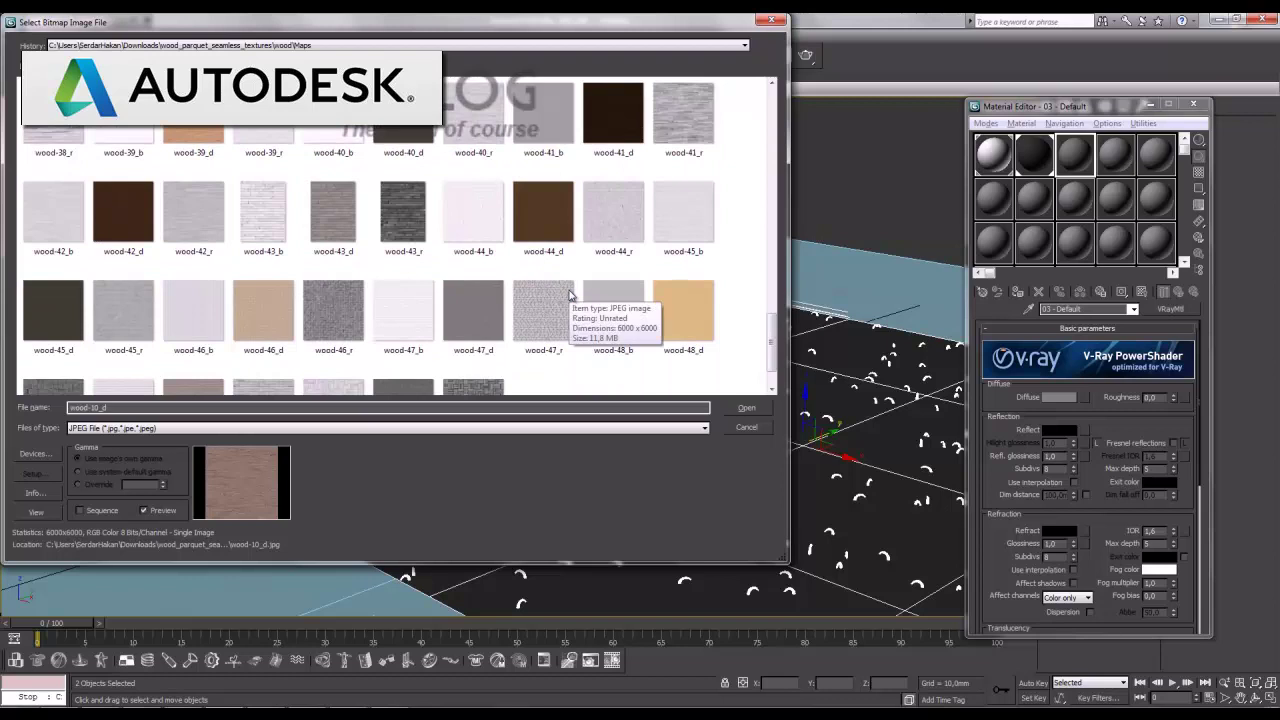
left_click(625, 115)
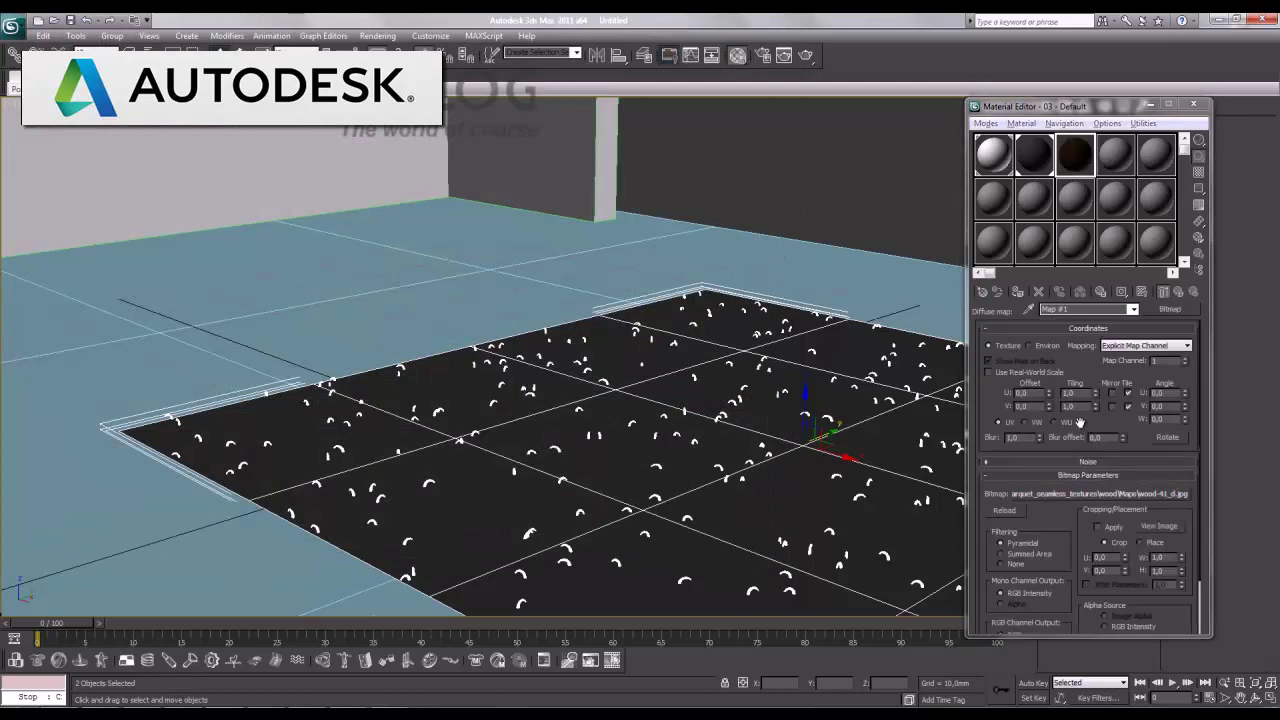
Tile the wood map 1.5, assign the material to the floor, and show it in the viewport
left_click(1068, 393)
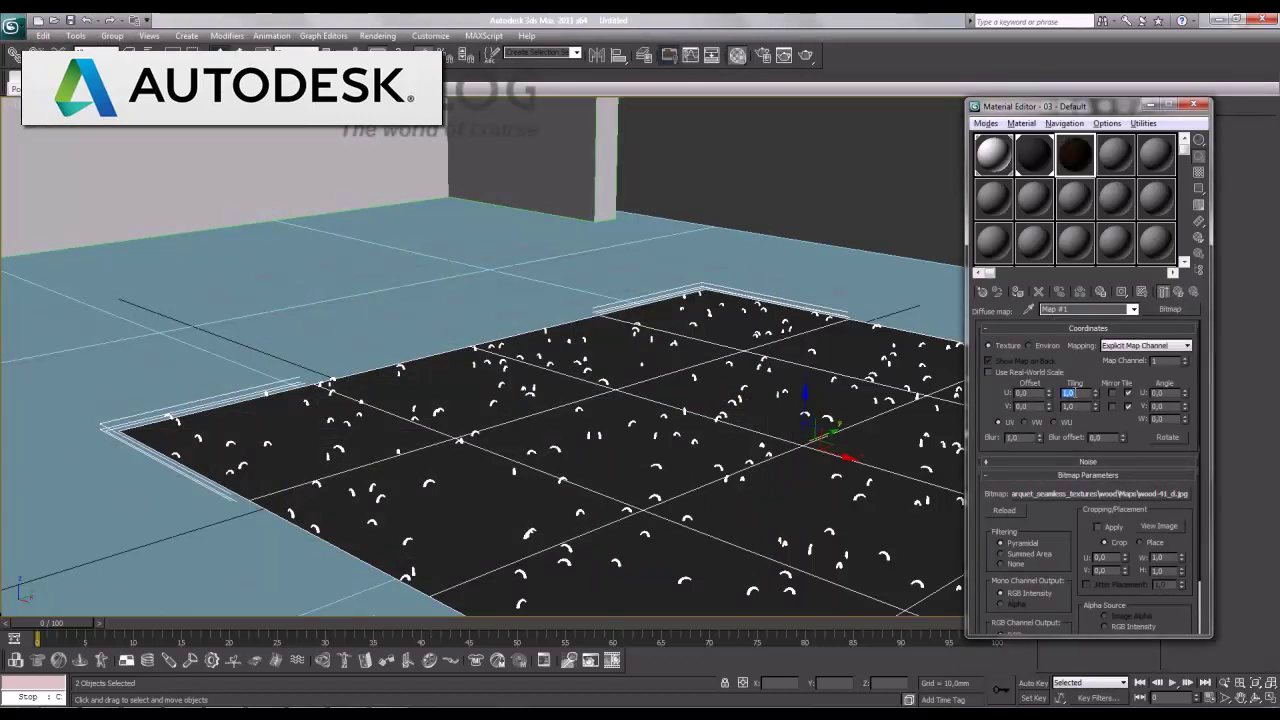
type("1,")
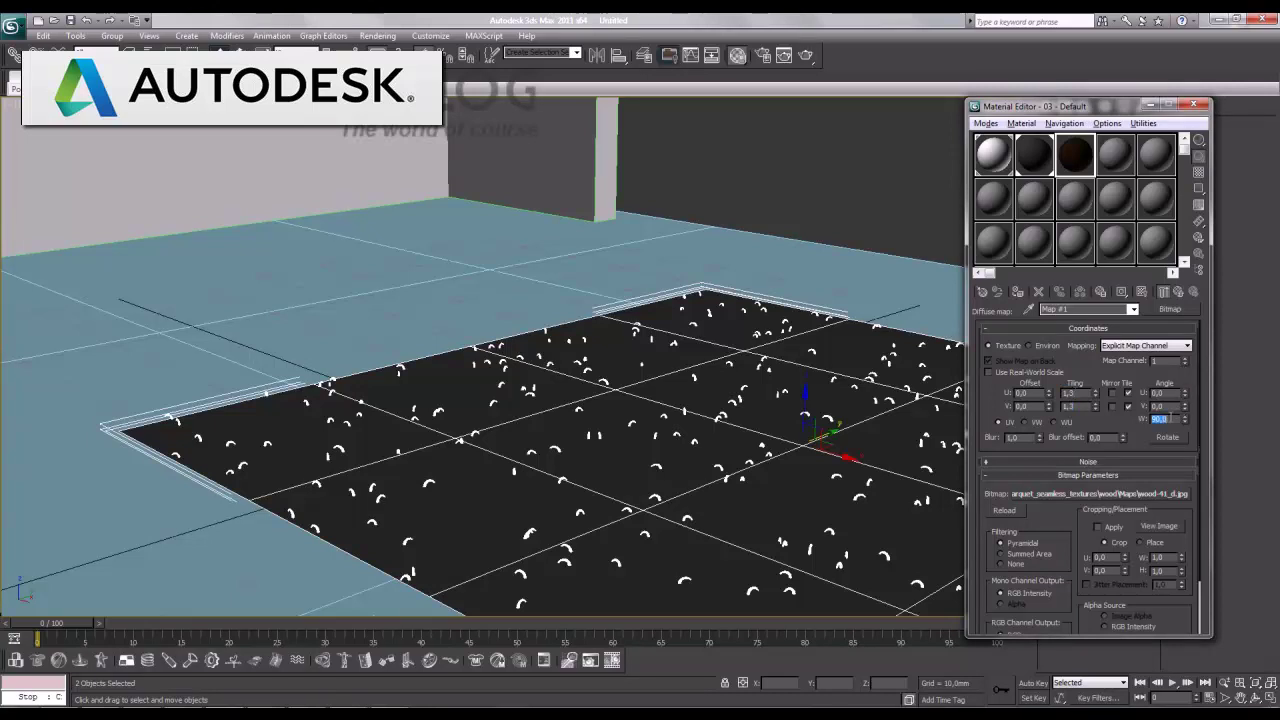
left_click(750, 263)
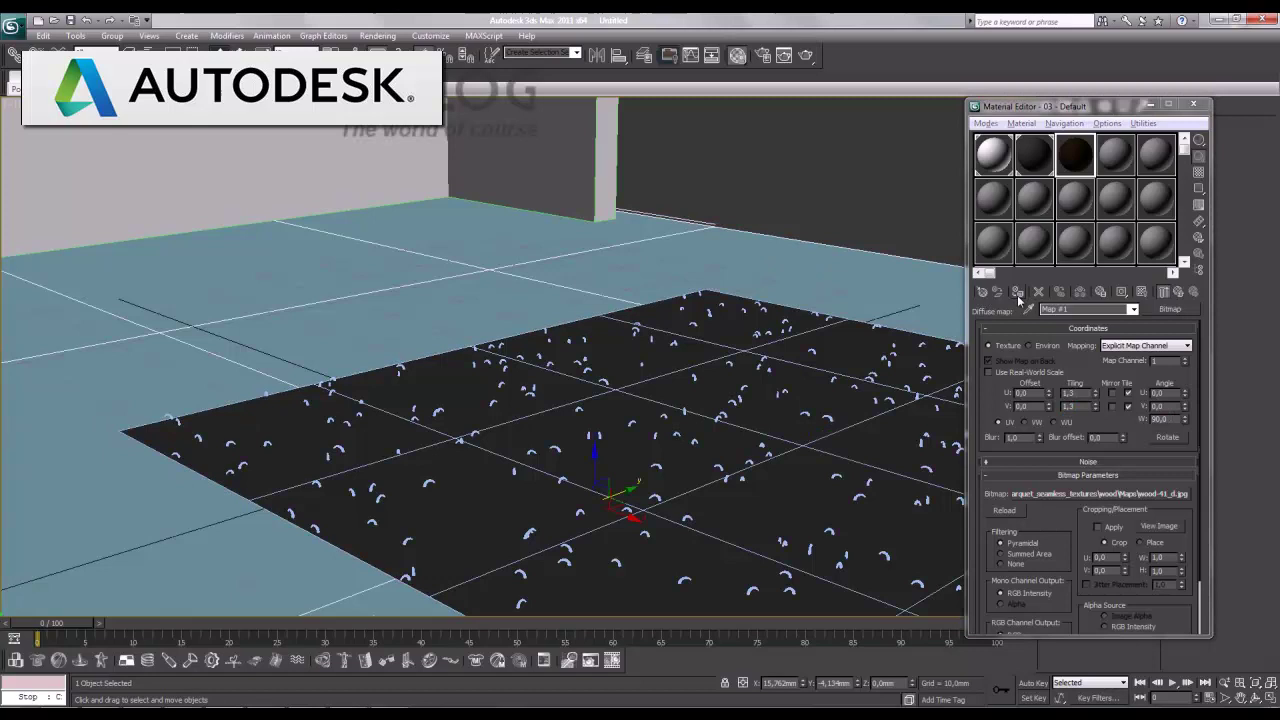
left_click(1017, 291)
left_click(1141, 291)
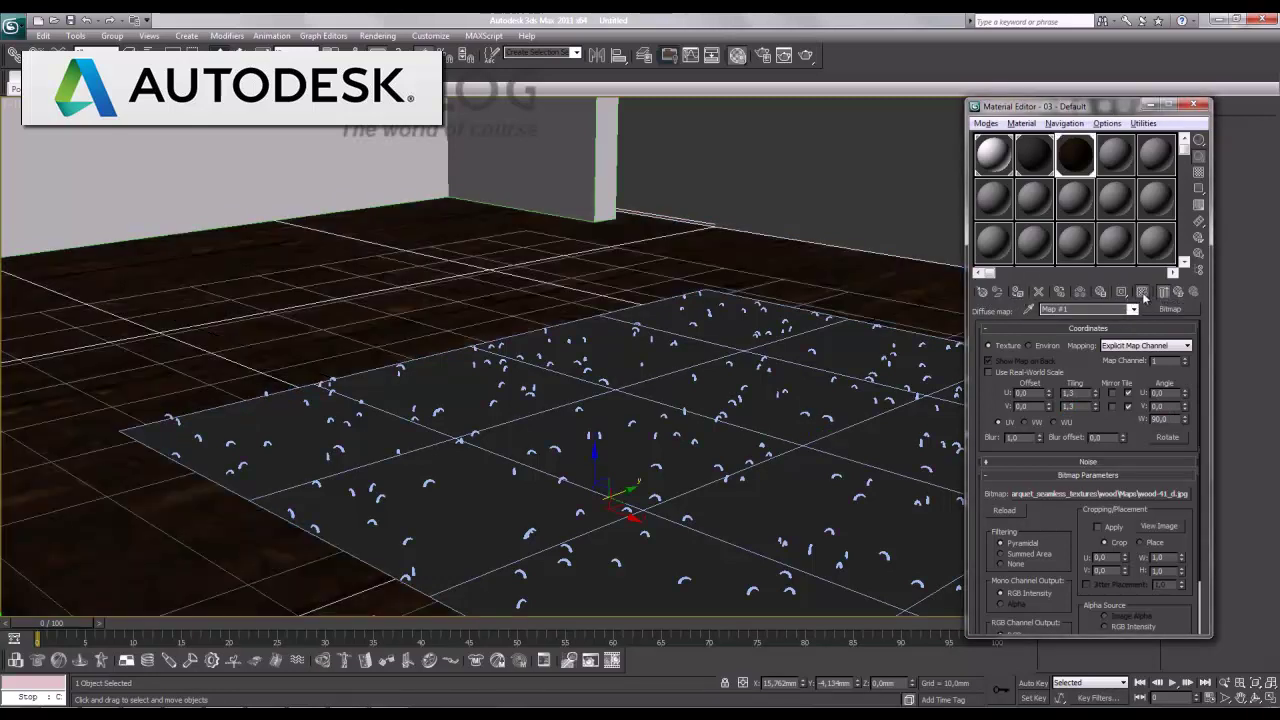
left_click(1178, 291)
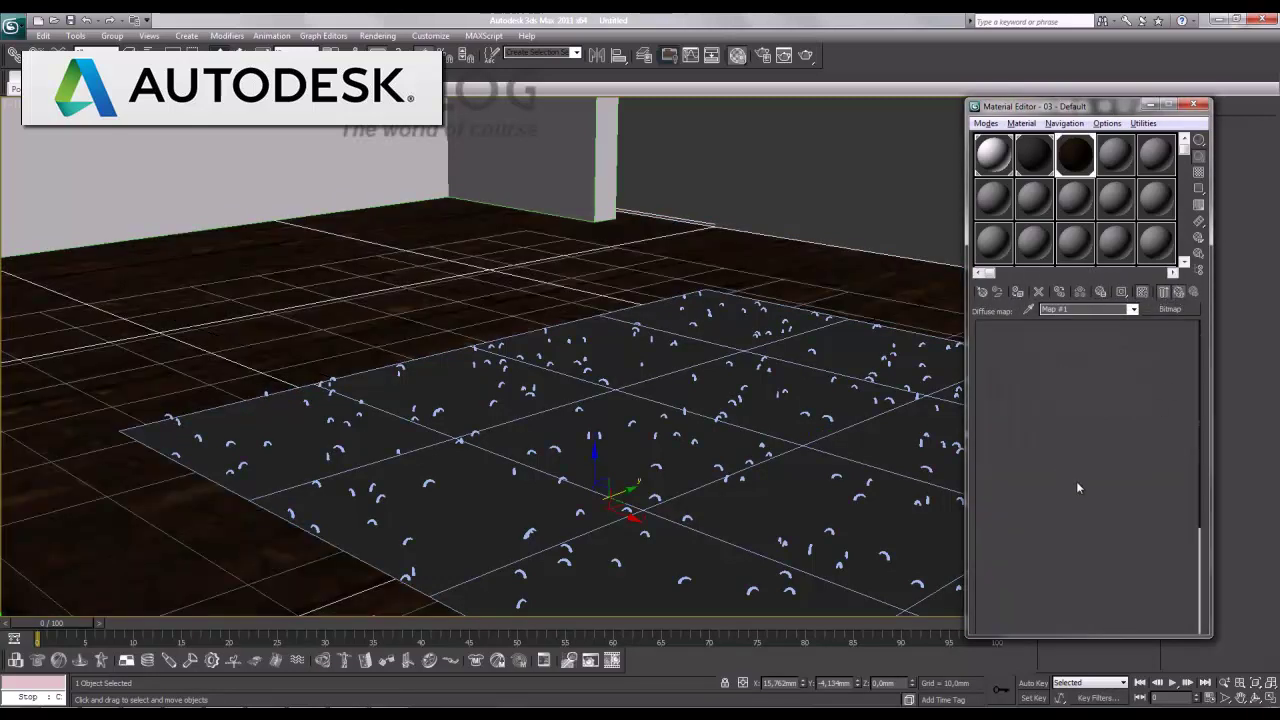
Load wood-41_r.jpg as the bitmap in the material's Reflect map slot
left_click_drag(1008, 505, 1008, 489)
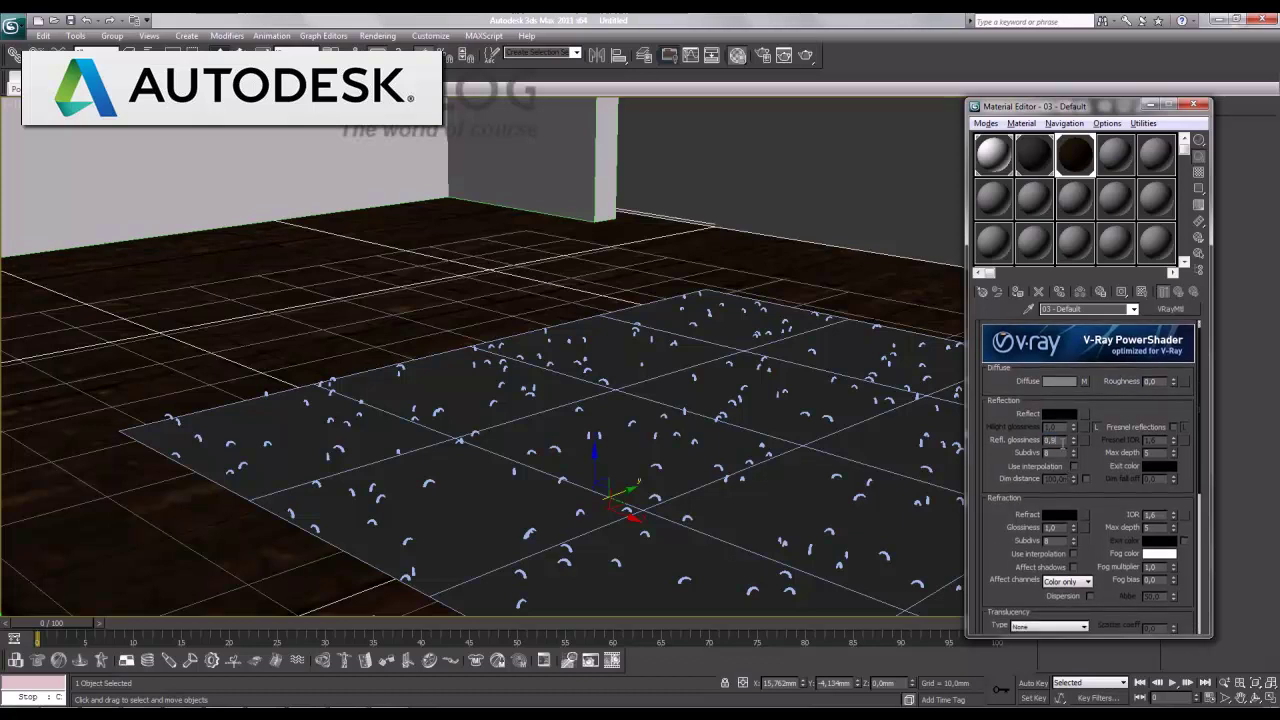
scroll(1006, 477, "down", 3)
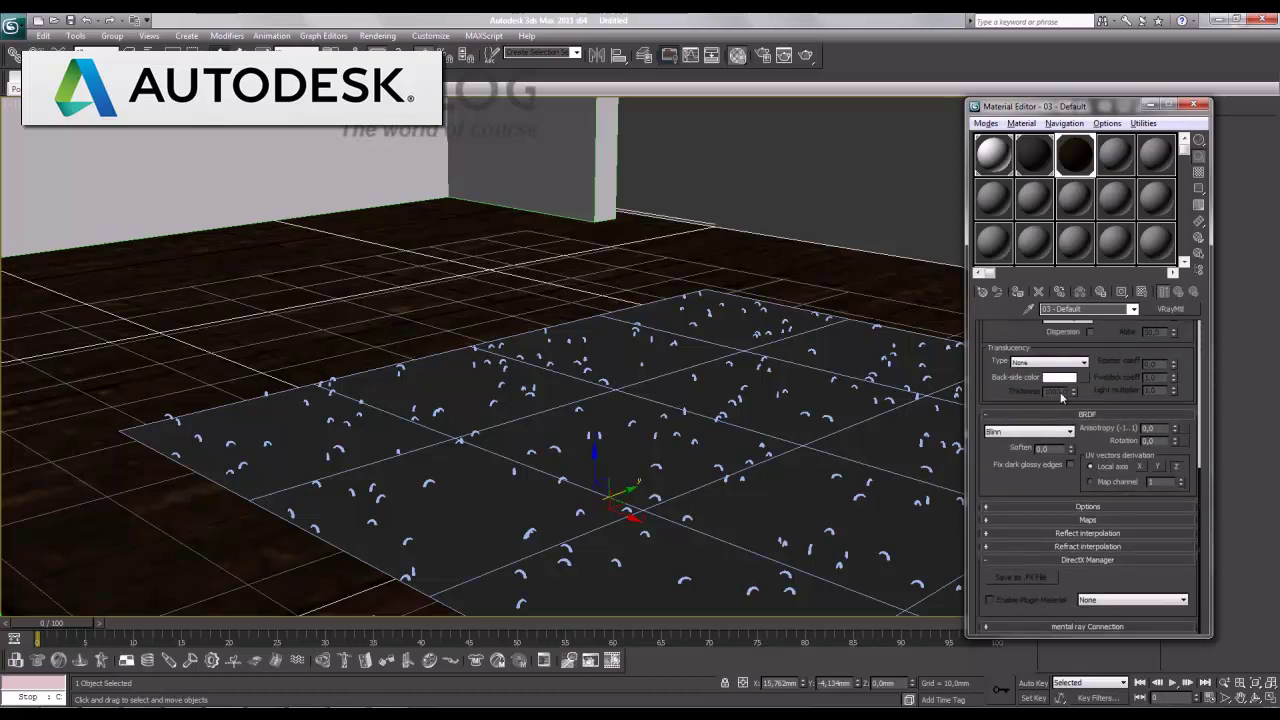
scroll(1107, 425, "down", 2)
left_click(1108, 520)
scroll(1009, 516, "down", 2)
scroll(1019, 440, "down", 1)
left_click(1130, 410)
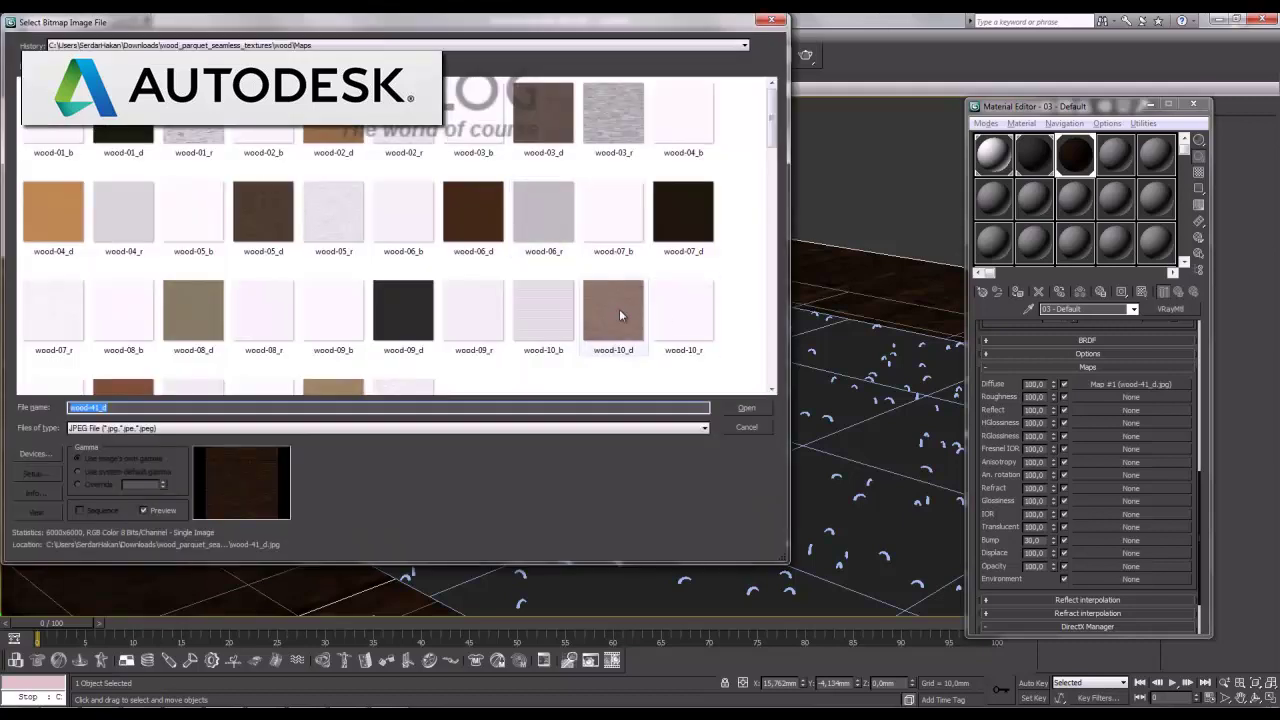
left_click(628, 314)
scroll(628, 314, "down", 2)
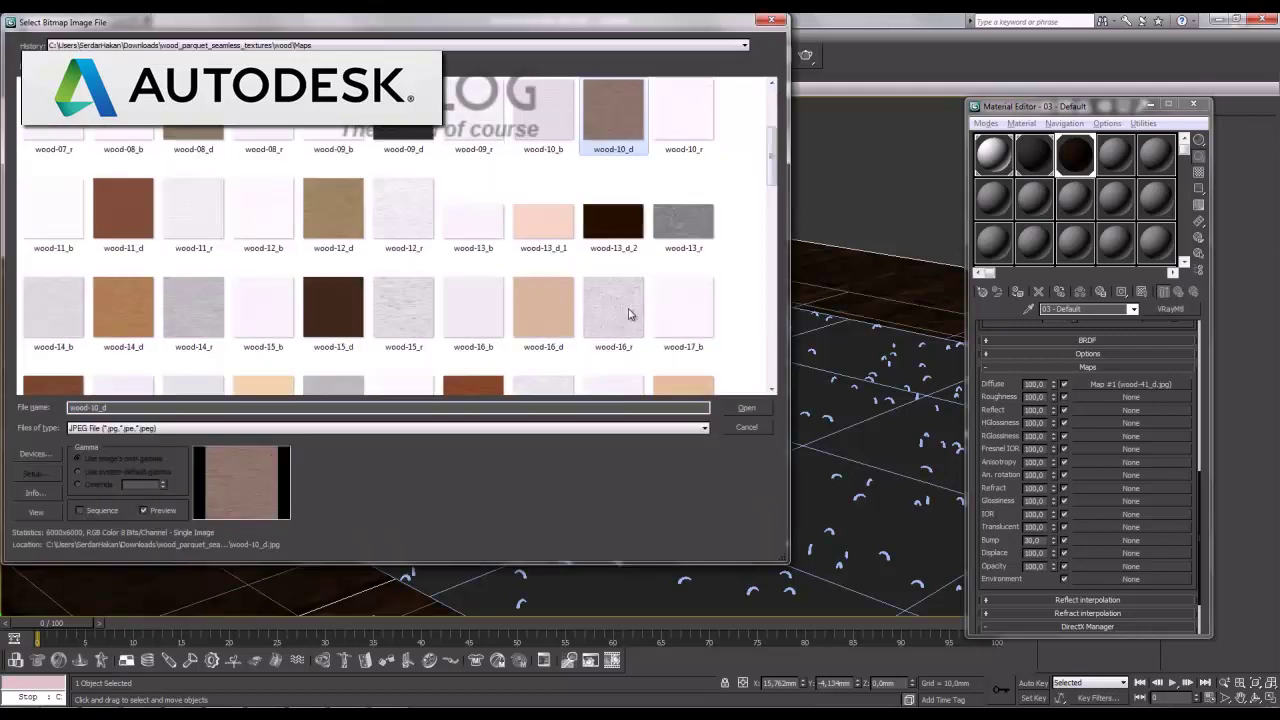
scroll(628, 314, "down", 3)
scroll(628, 314, "down", 3)
scroll(630, 317, "down", 2)
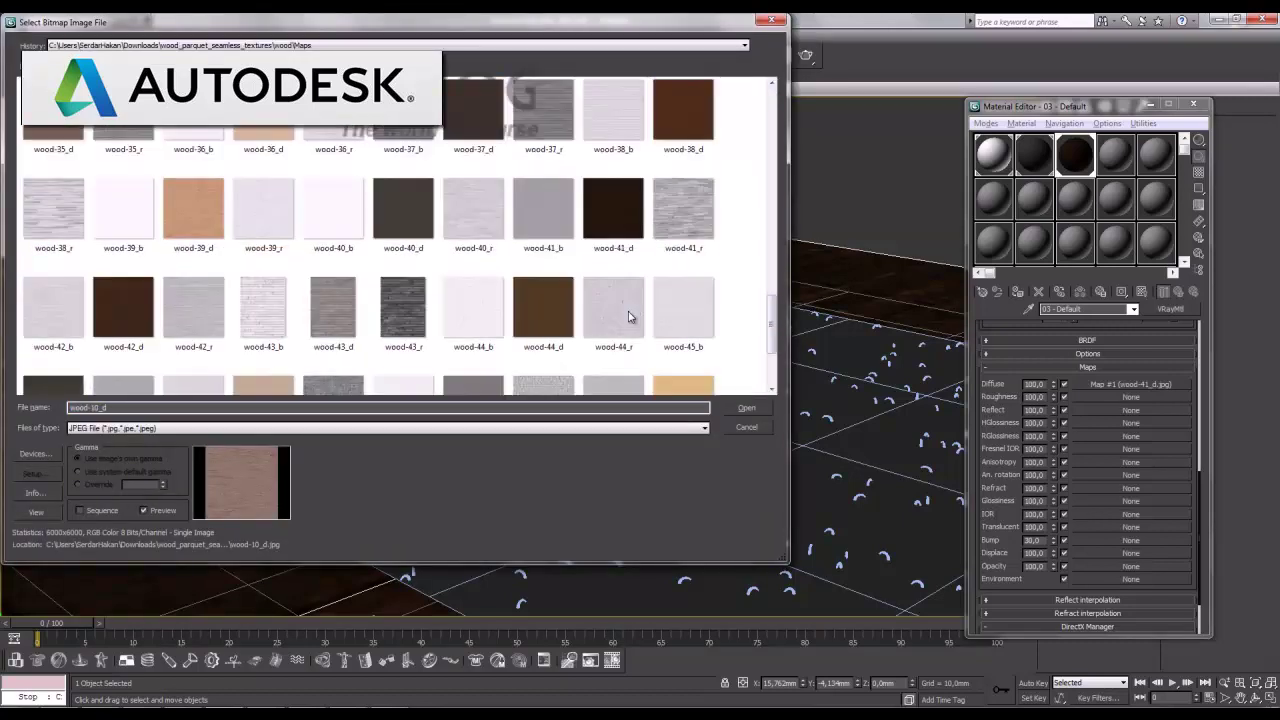
left_click(700, 225)
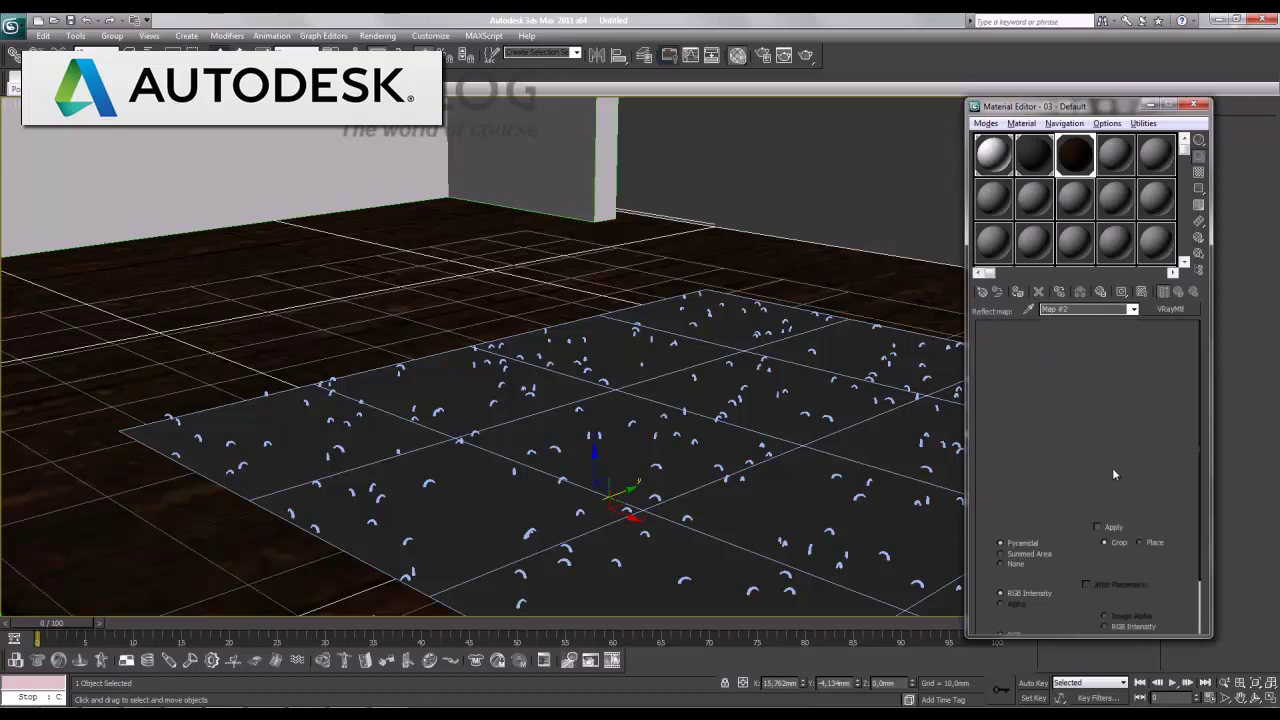
Tile the reflect map 1.5, rotate it 90°, and set Reflect amount to 1
double_click(1075, 393)
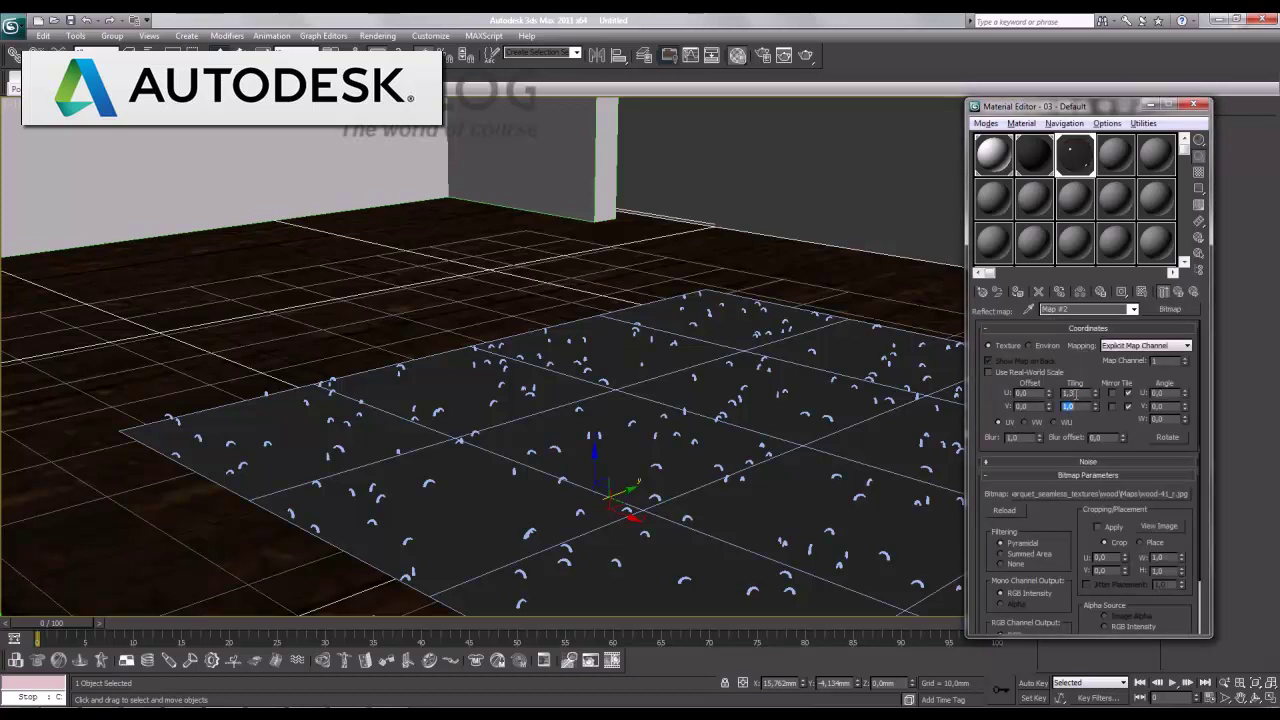
double_click(1164, 420)
left_click(1181, 291)
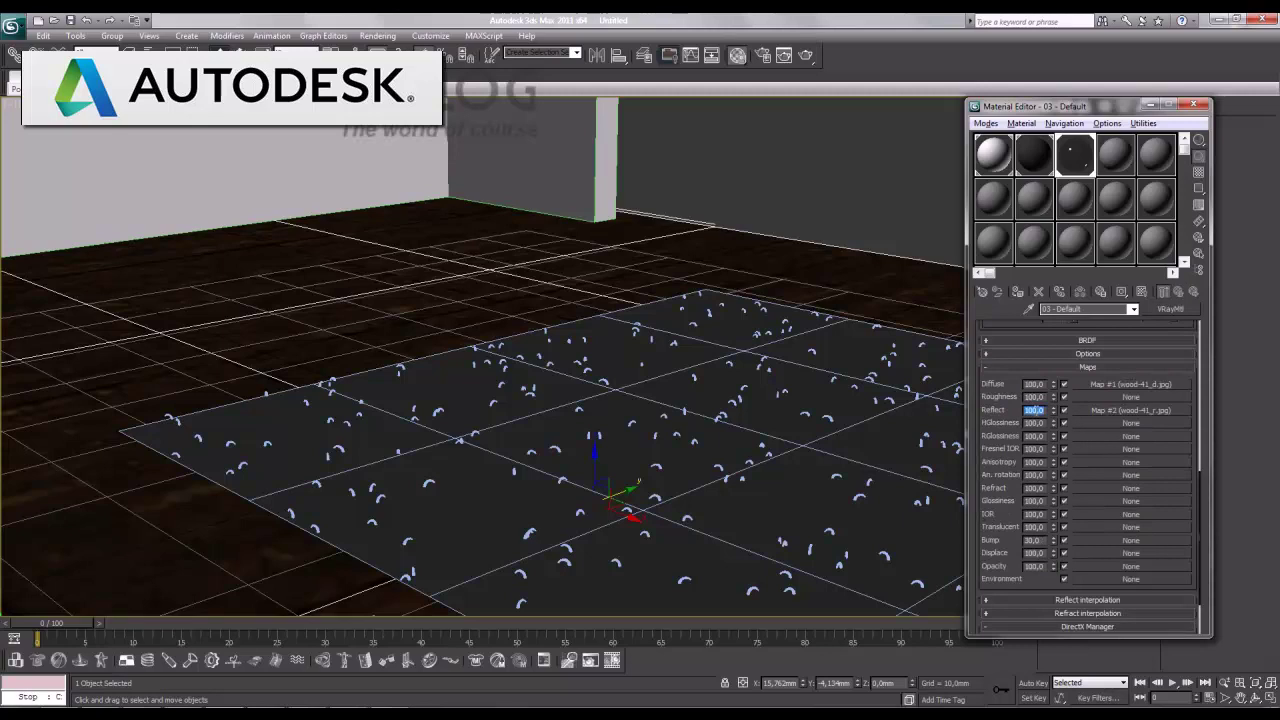
type("1")
key("Return")
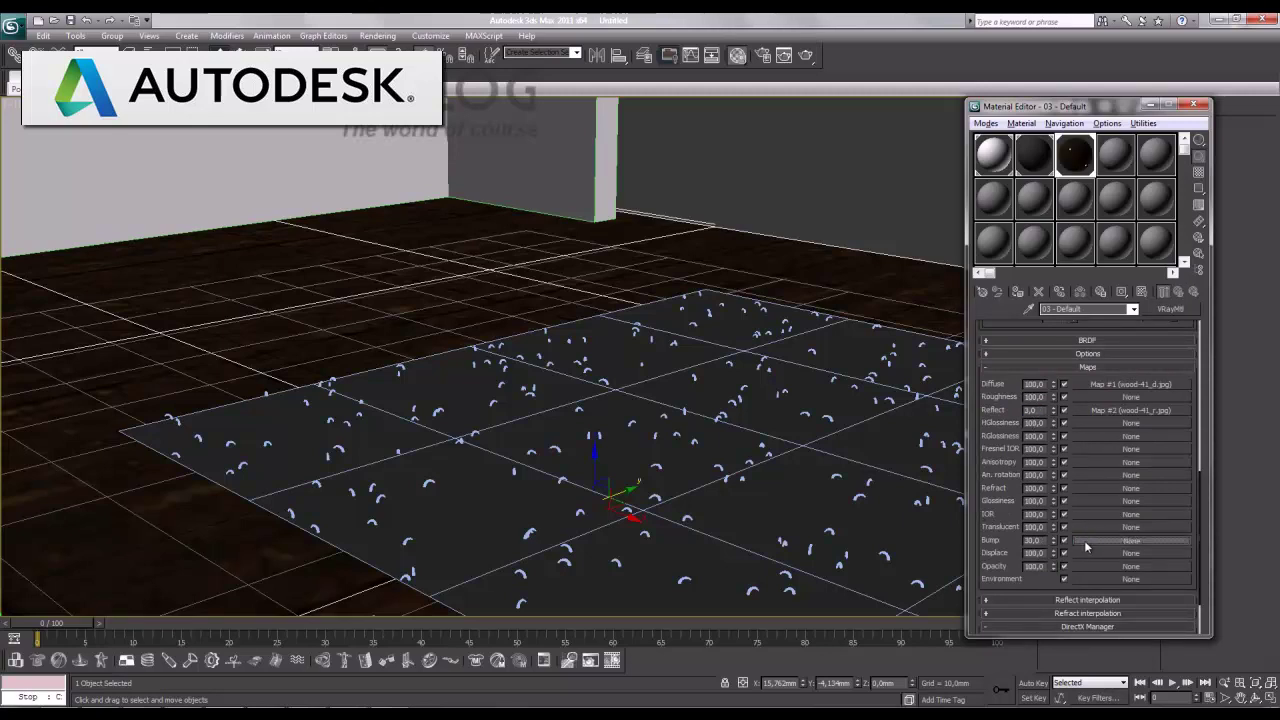
Load wood-41_b.jpg into the Bump slot, tiled 1.5 with a 90° W angle
left_click(1084, 540)
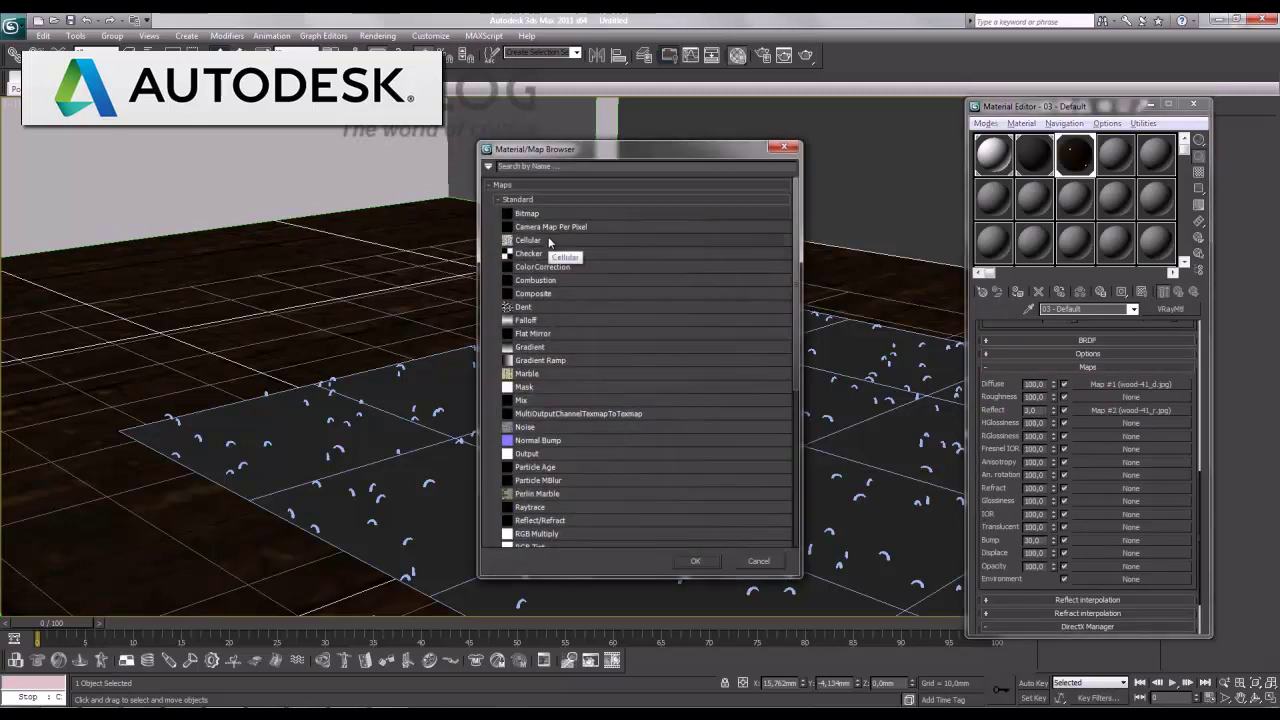
key("Escape")
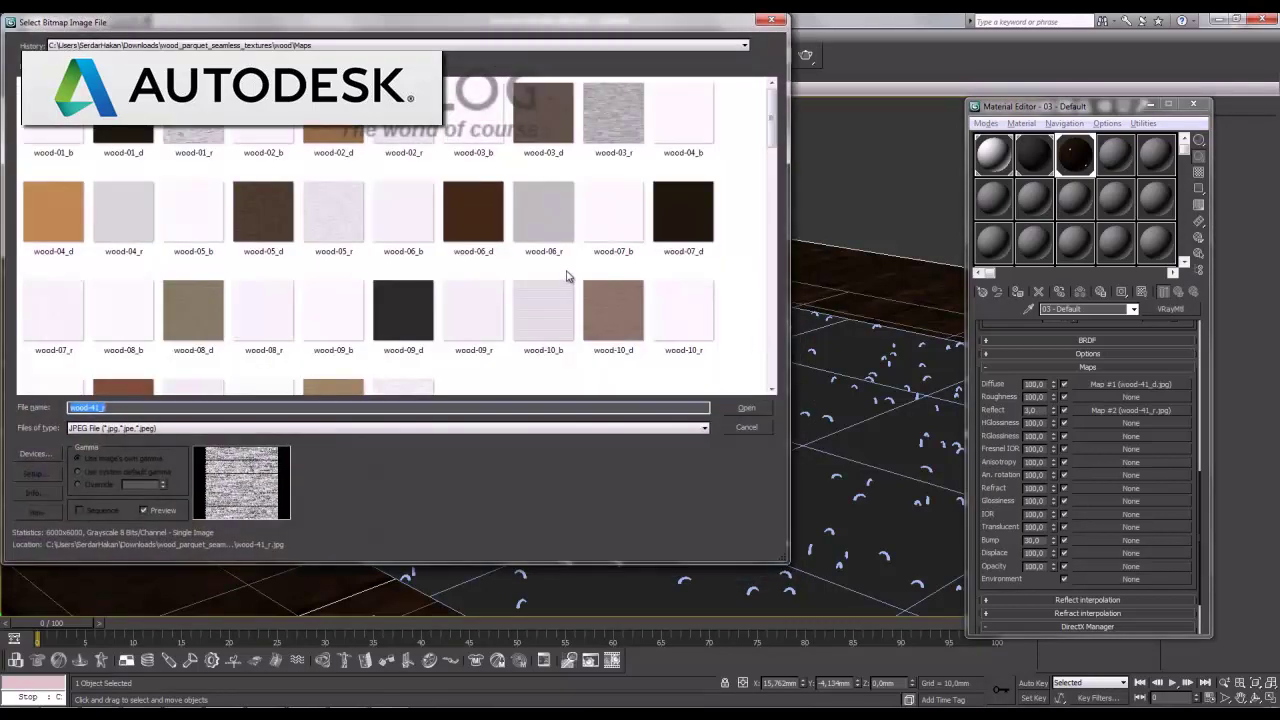
scroll(577, 273, "down", 5)
scroll(577, 273, "down", 5)
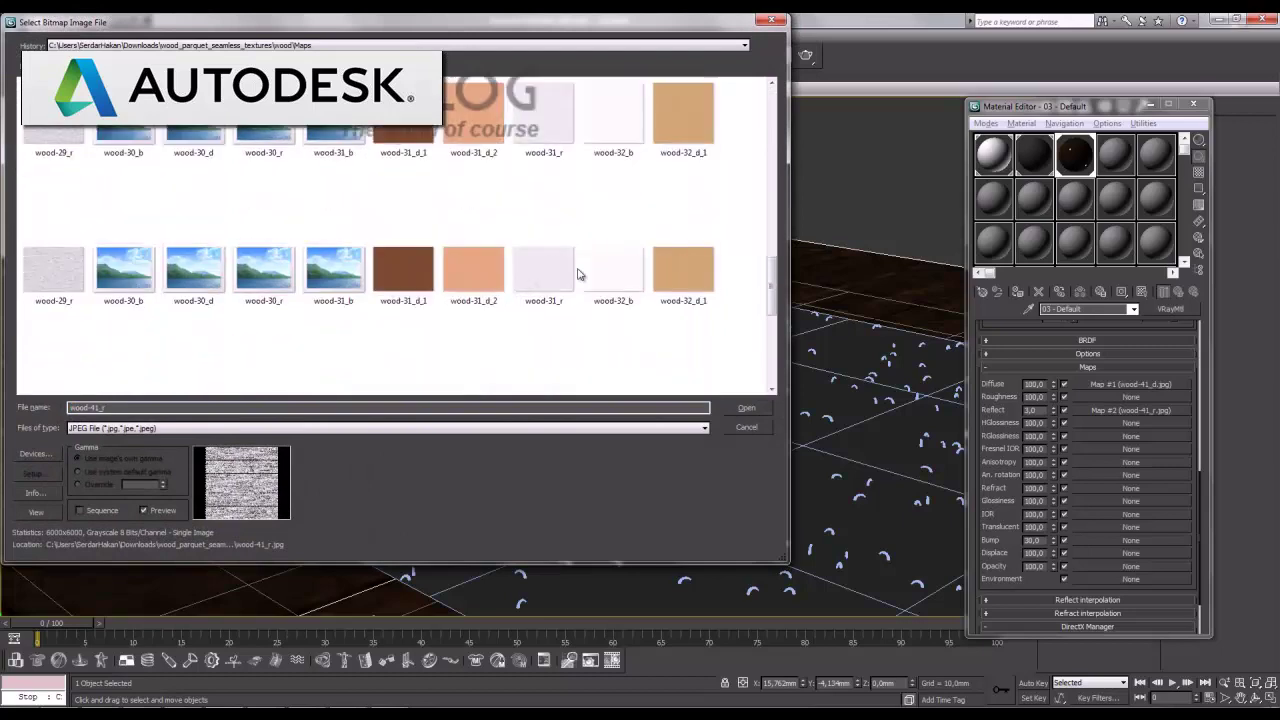
left_click(541, 270)
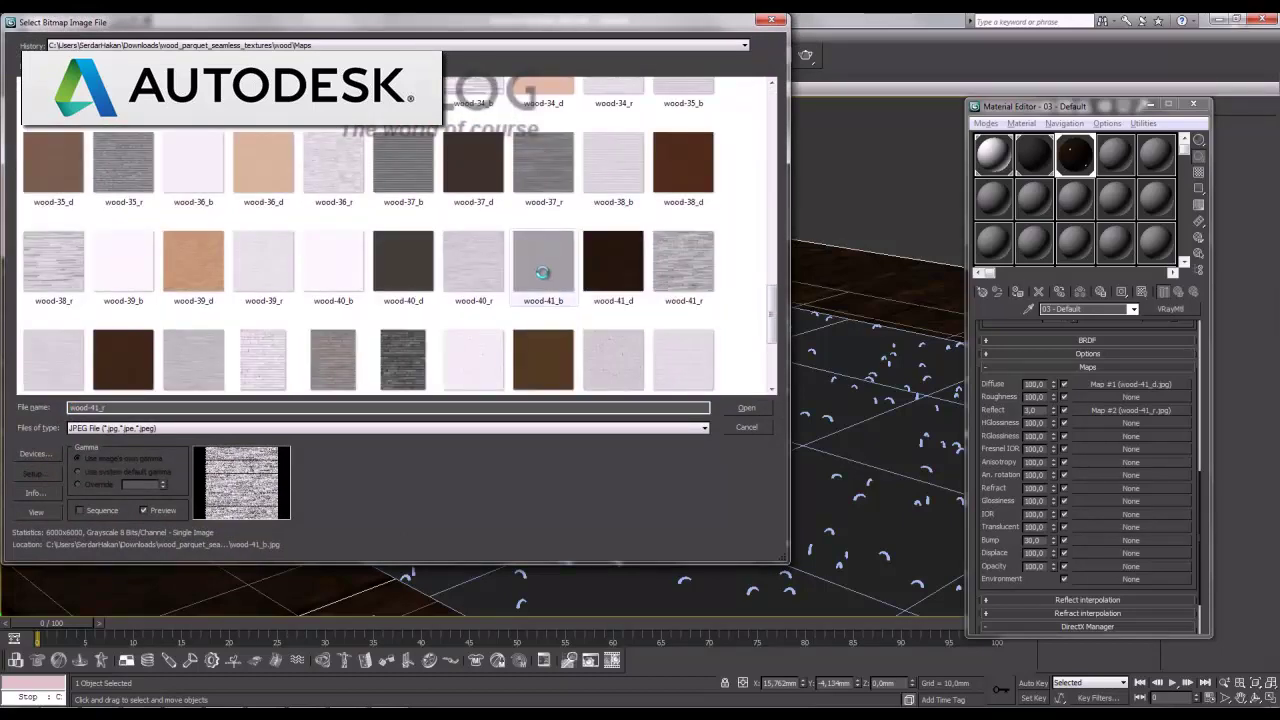
double_click(543, 277)
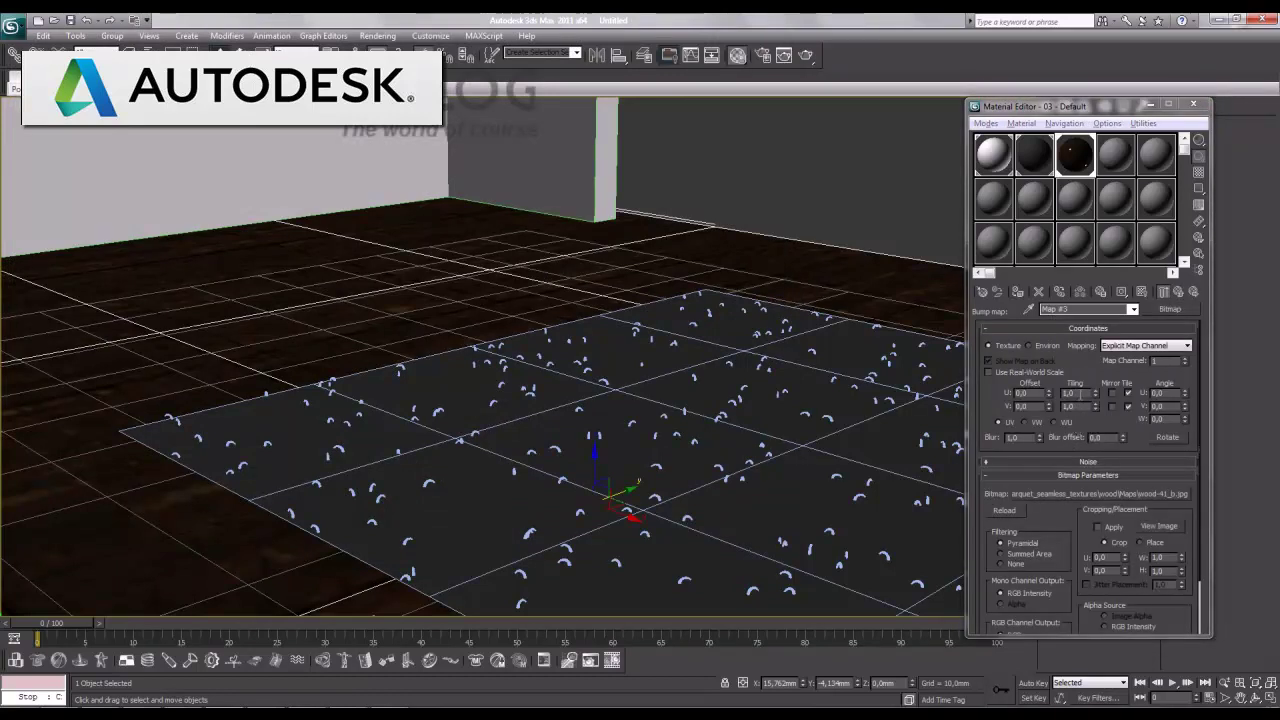
double_click(1079, 393)
type("1,3")
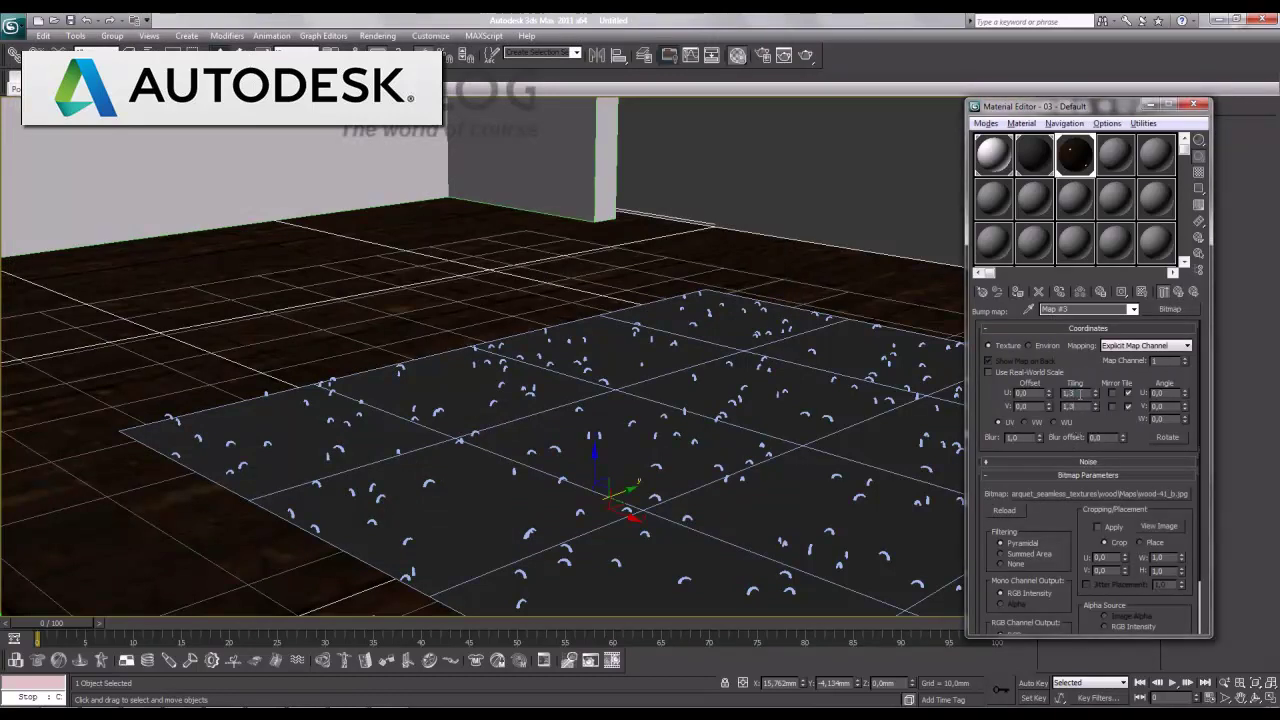
type("90")
key("Return")
left_click(1179, 292)
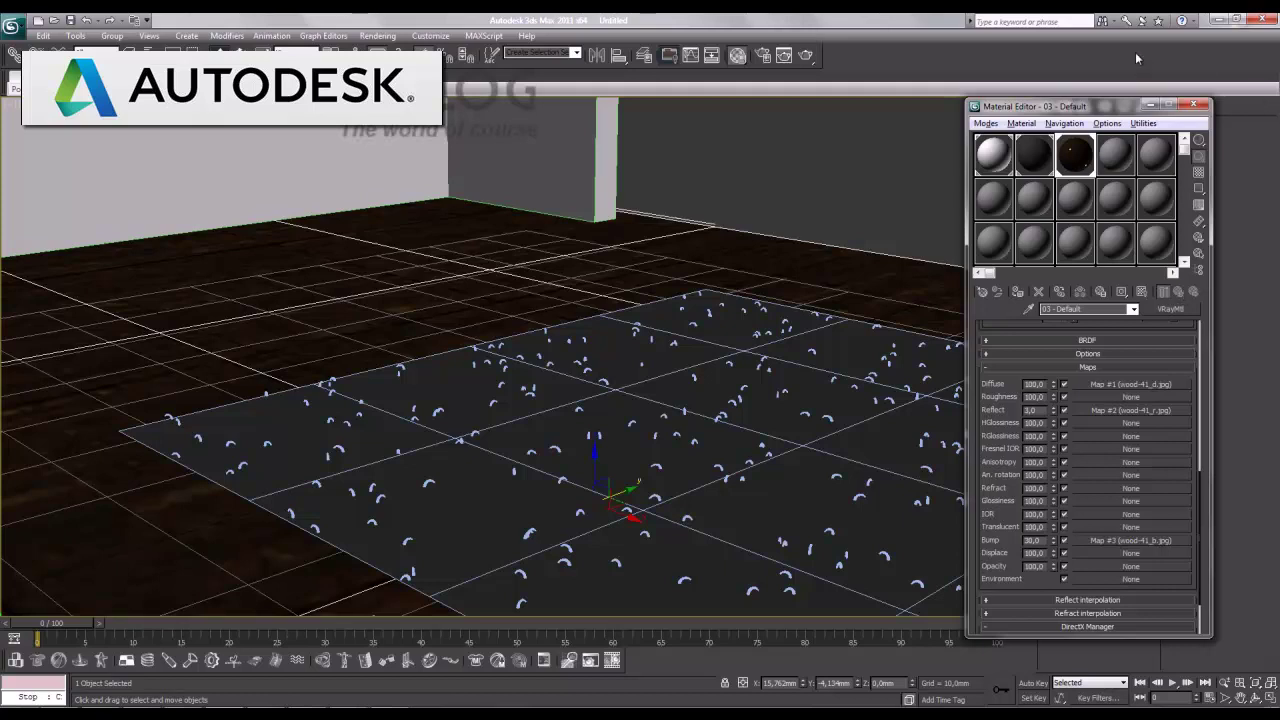
Minimize the Material Editor and maximize the Front view centred on the rug strands
left_click(1150, 104)
left_click(1271, 697)
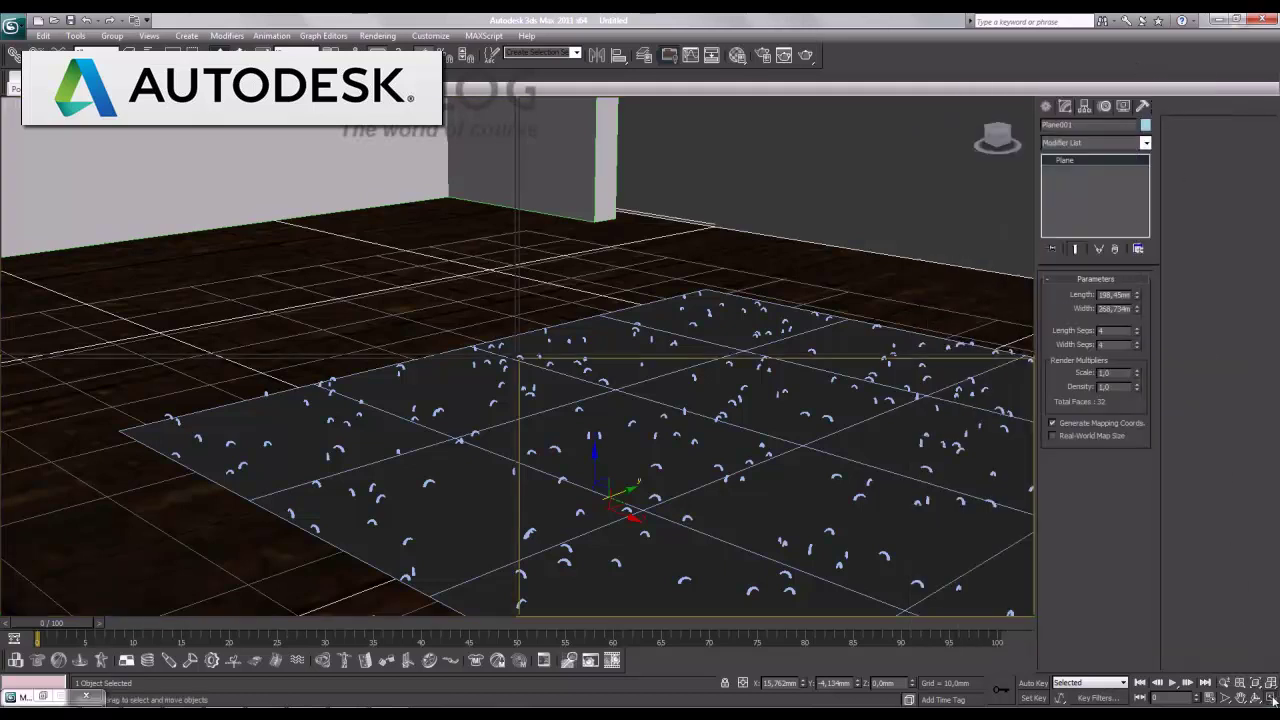
left_click(1271, 697)
left_click(632, 298)
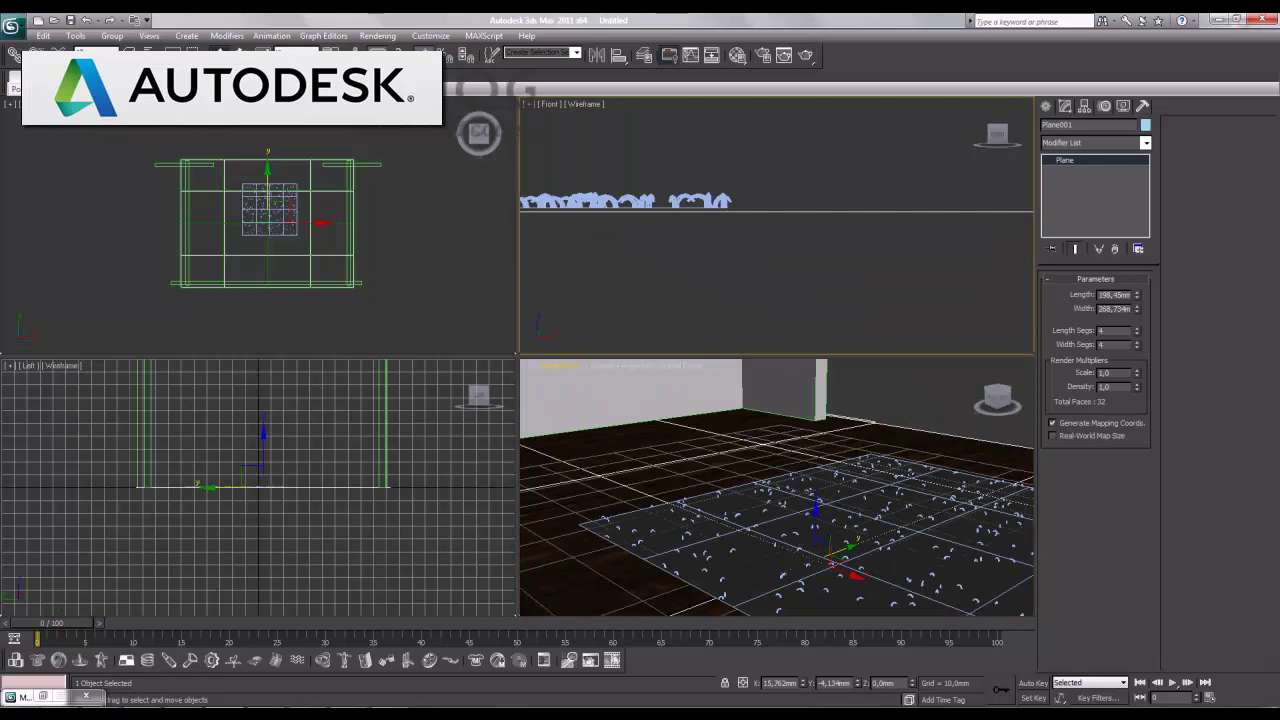
left_click(615, 420)
key("alt+w")
left_click(400, 316)
mouse_move(261, 435)
middle_mouse_down()
mouse_move(883, 449)
mouse_move(346, 471)
mouse_move(774, 466)
mouse_move(516, 472)
middle_mouse_up()
scroll(357, 440, "down", 2)
scroll(290, 450, "down", 2)
scroll(300, 440, "up", 2)
scroll(300, 440, "up", 2)
mouse_move(94, 473)
middle_mouse_down()
mouse_move(457, 359)
mouse_move(458, 370)
mouse_move(531, 357)
mouse_move(525, 340)
middle_mouse_up()
scroll(457, 359, "up", 2)
Select the original bent strand Cylinder001 and delete it
left_click(510, 310)
left_click(477, 251, "ctrl")
middle_click_drag(466, 241, 472, 318, "alt")
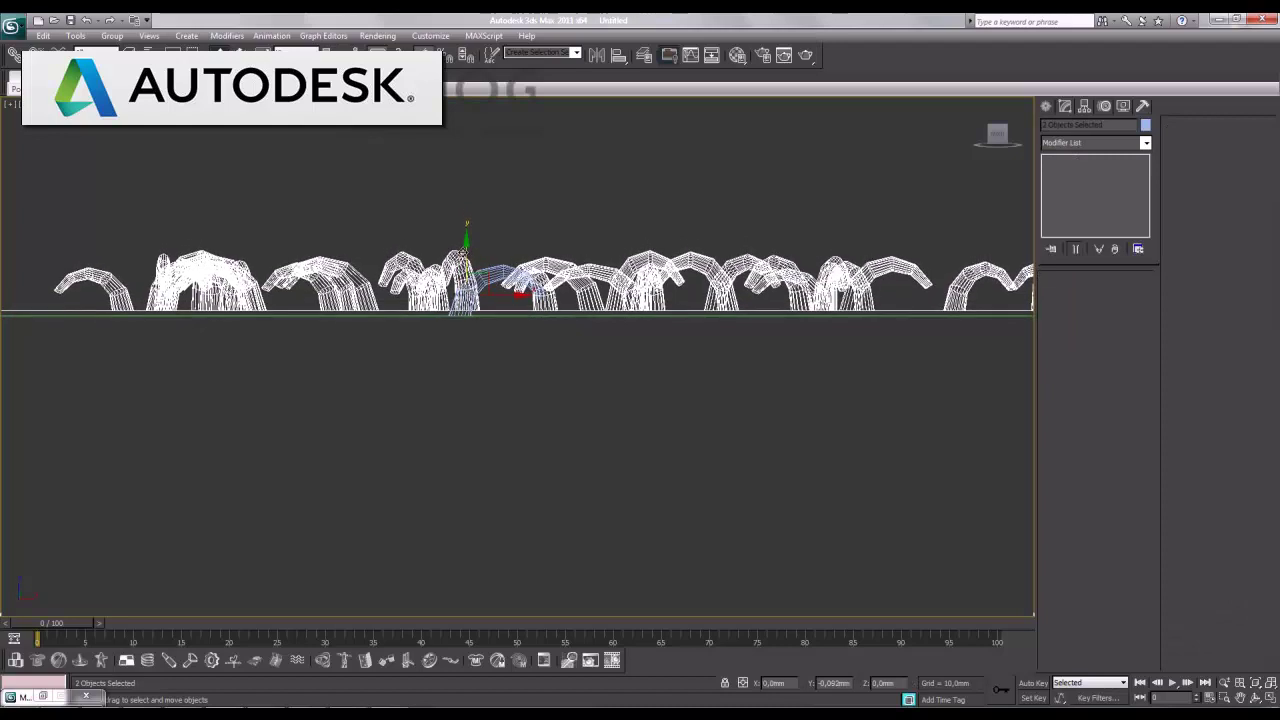
left_click(495, 305)
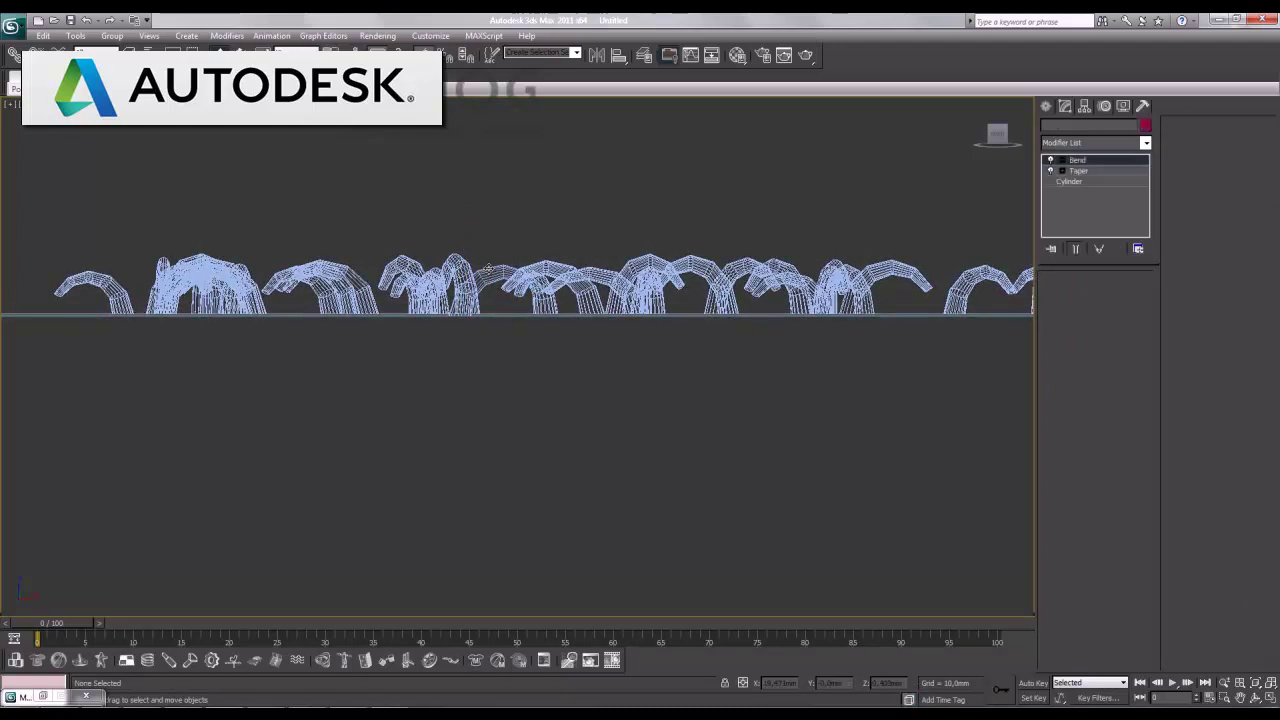
key("Delete")
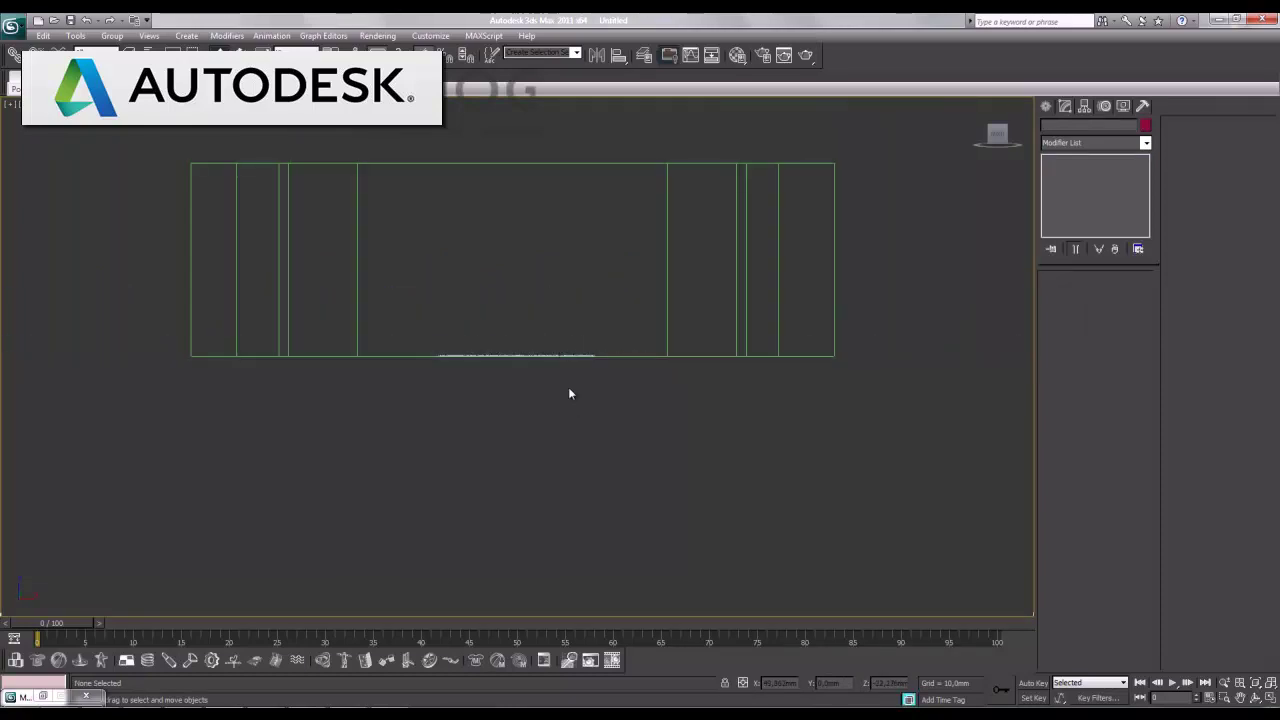
Draw a VRayLight plane spanning the room's width
scroll(569, 393, "up", 5)
middle_click_drag(603, 337, 606, 374)
left_click(1046, 106)
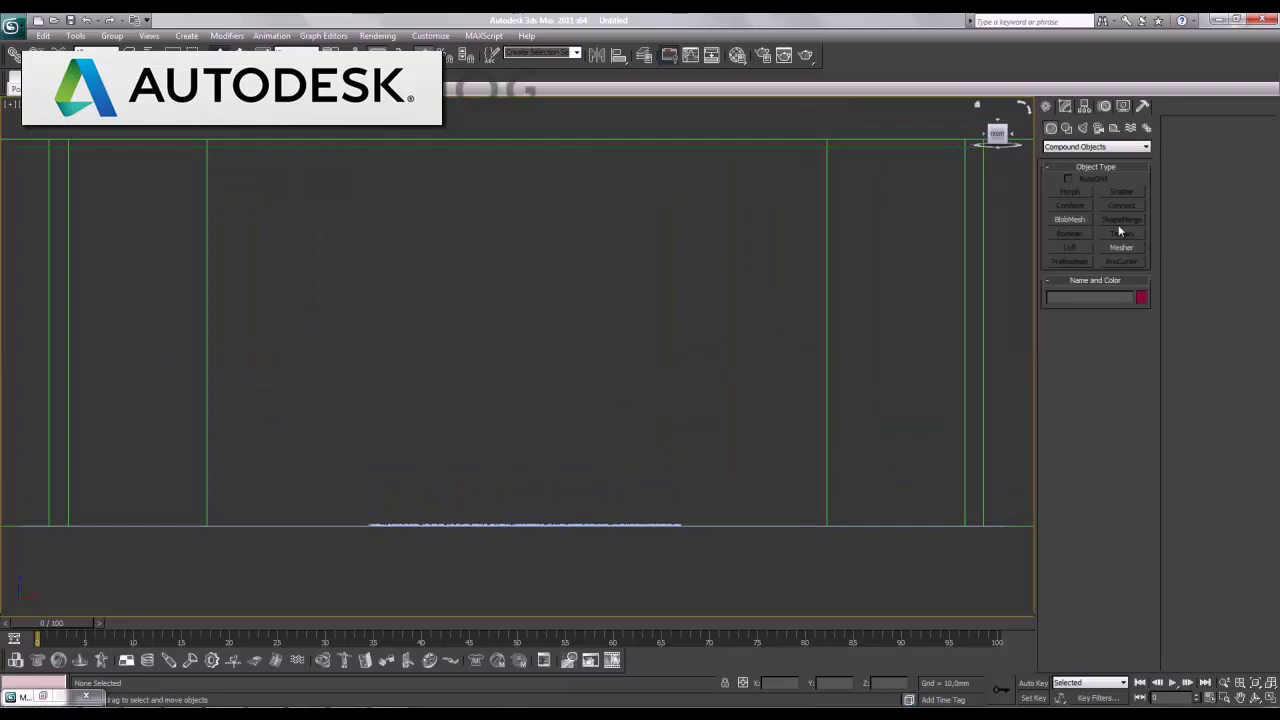
left_click(1082, 128)
left_click(1096, 146)
left_click(1072, 178)
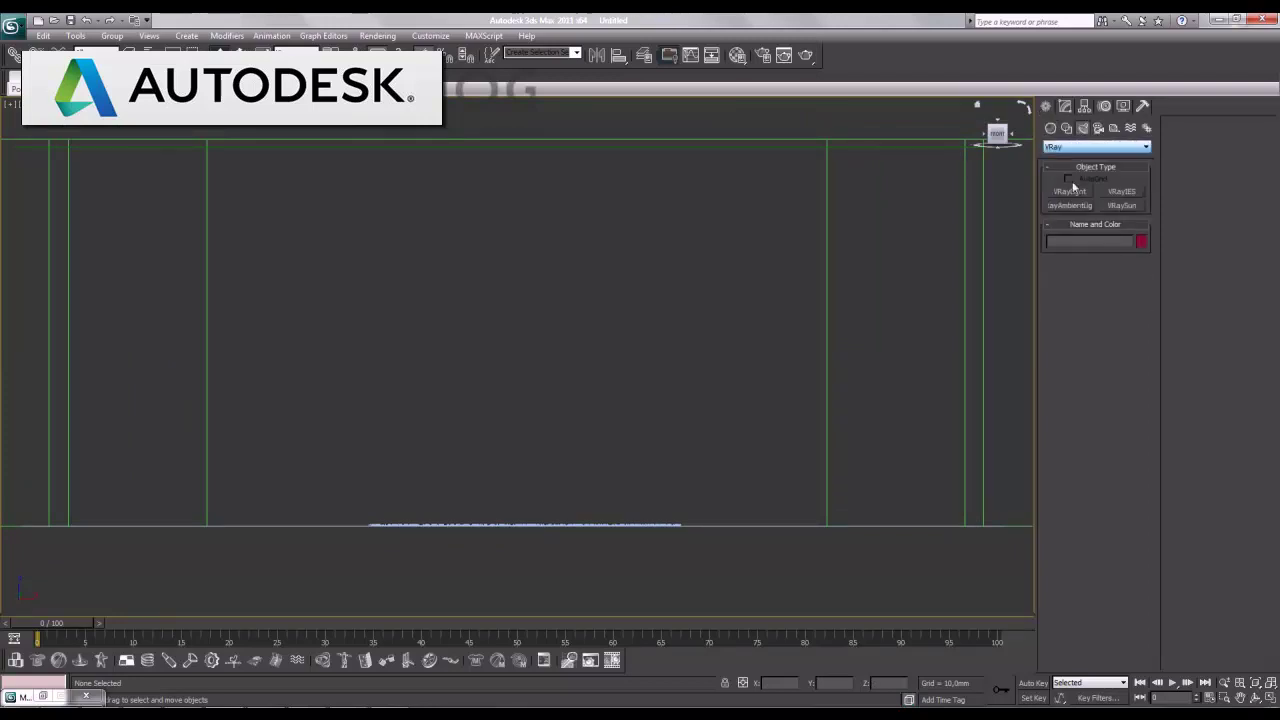
left_click(1070, 191)
left_click_drag(205, 137, 830, 523)
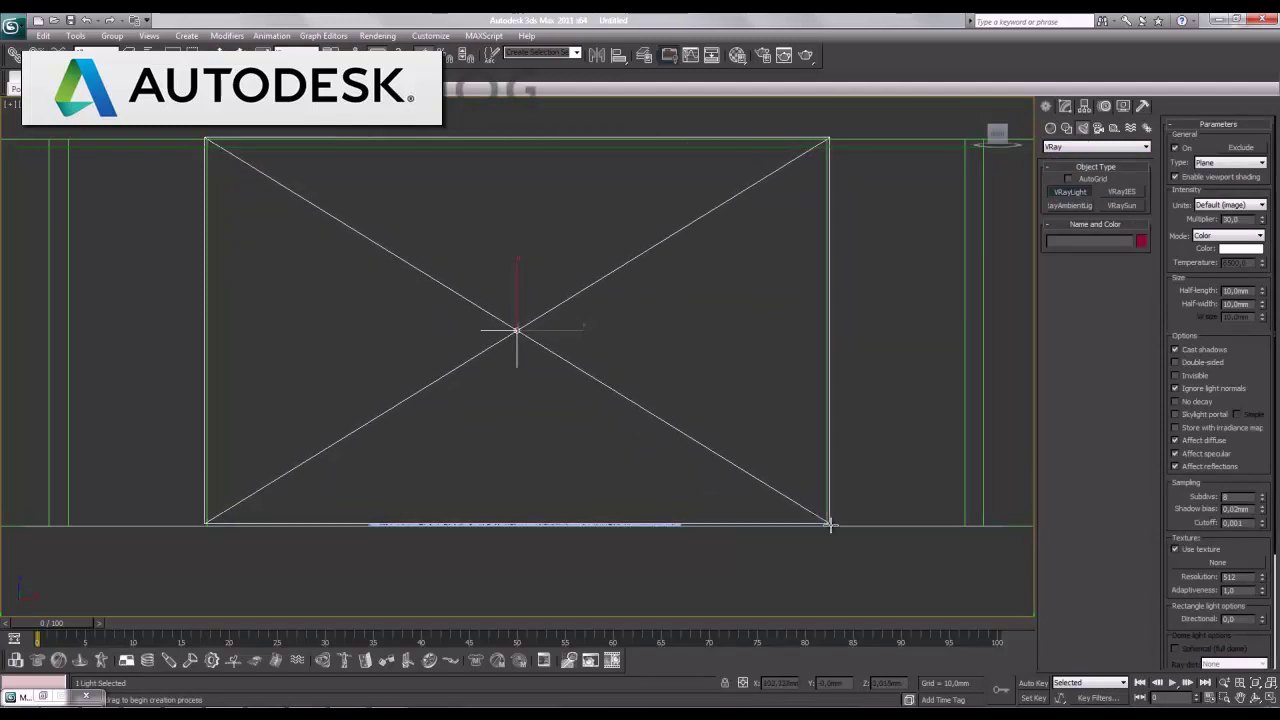
key("w")
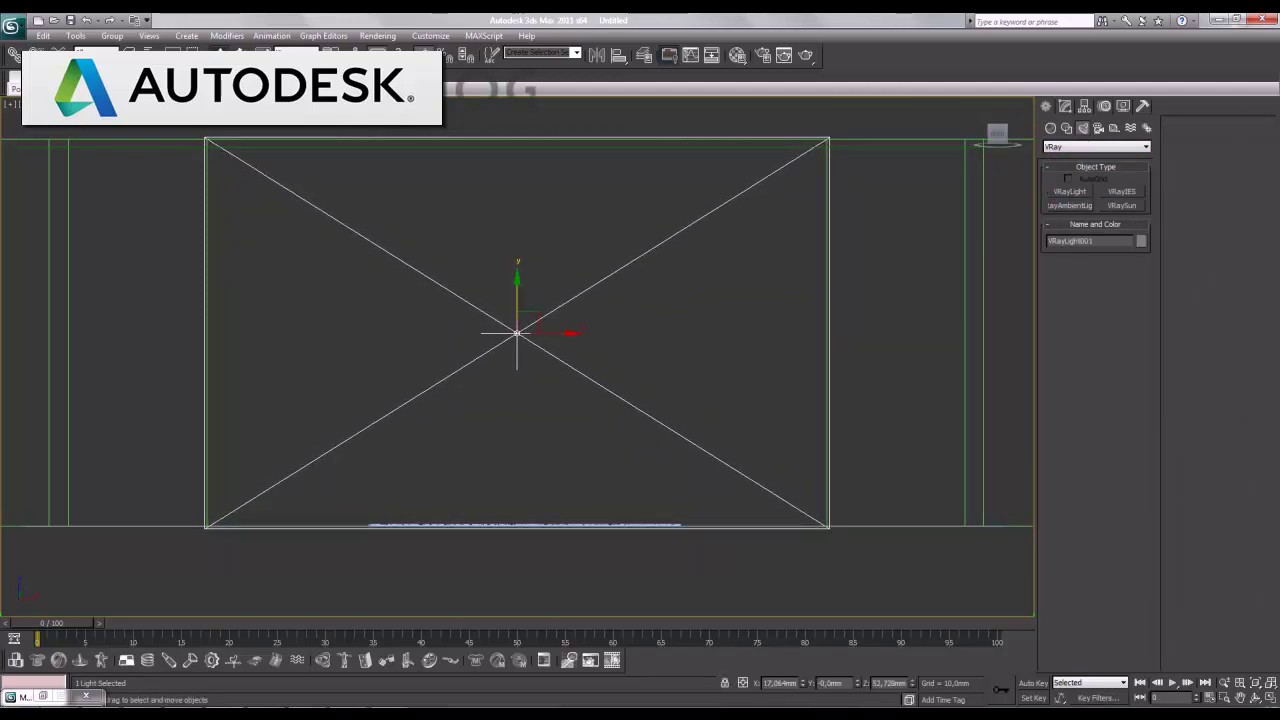
Rotate the VRayLight plane in the Top view so it faces down toward the rug
left_click(1271, 701)
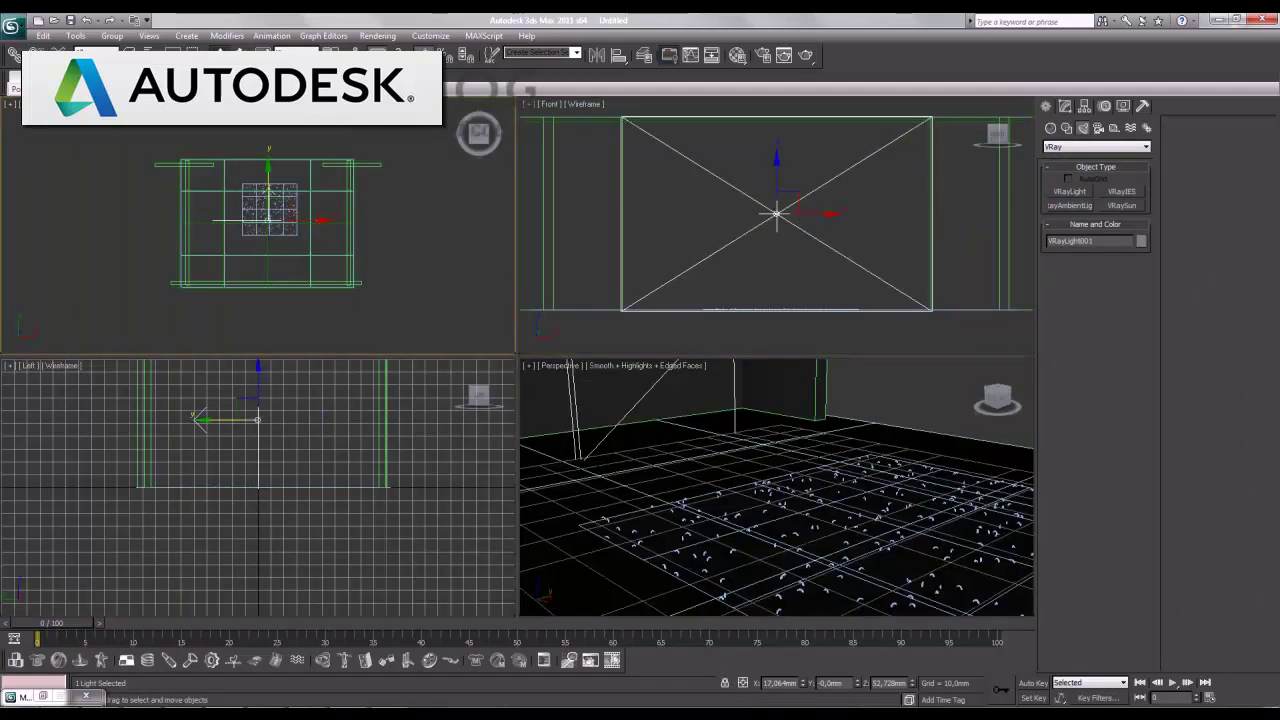
left_click(1271, 701)
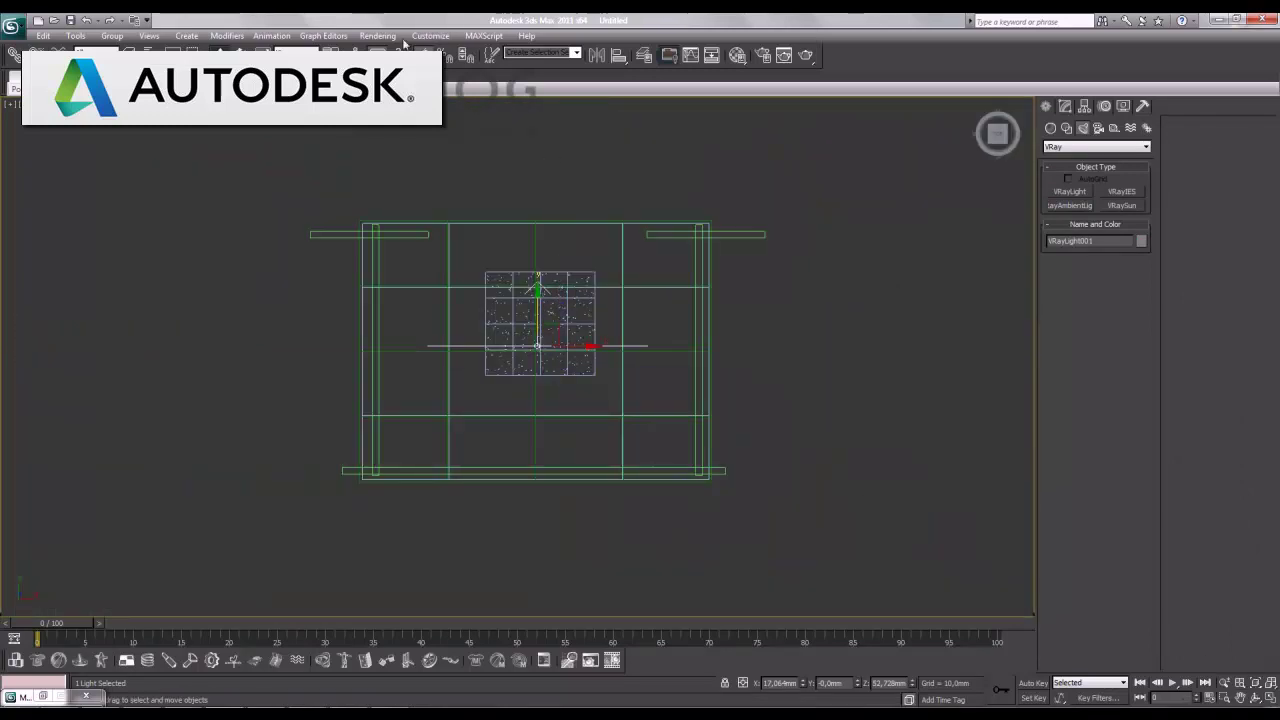
left_click(241, 54)
mouse_move(602, 328)
left_mouse_down()
mouse_move(563, 328)
mouse_move(540, 195)
left_mouse_up()
key("w")
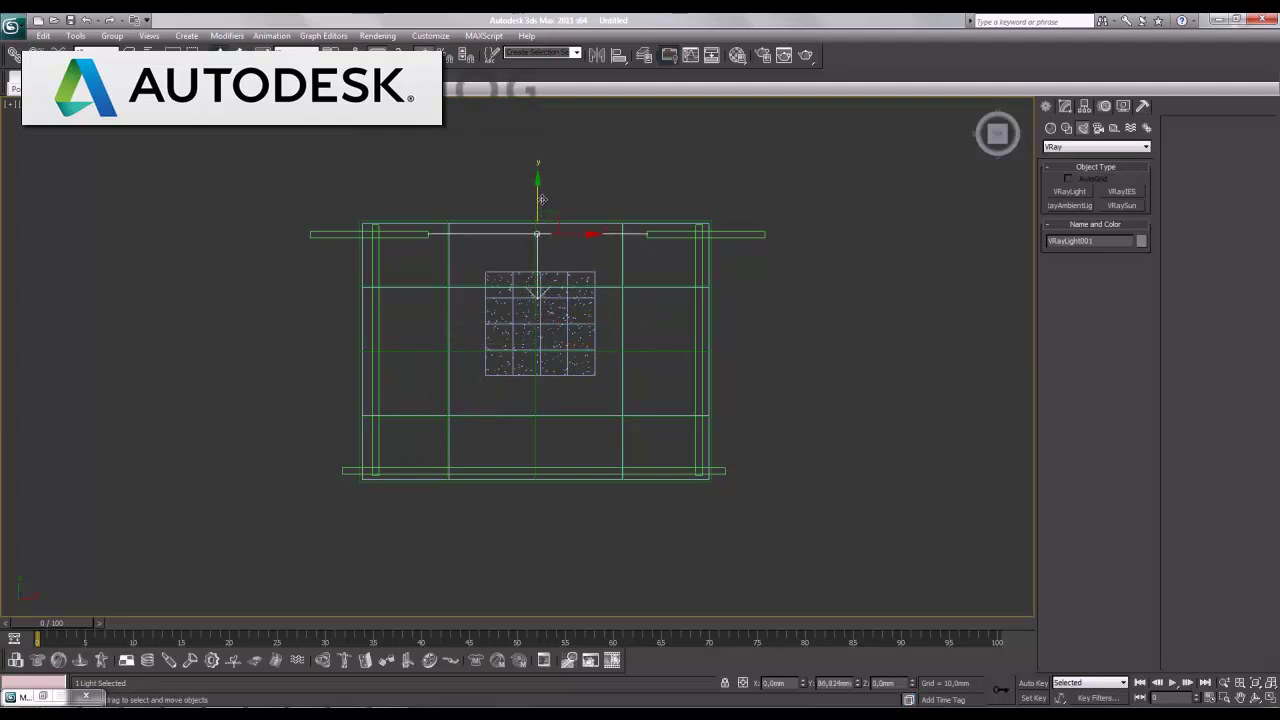
left_click(1065, 106)
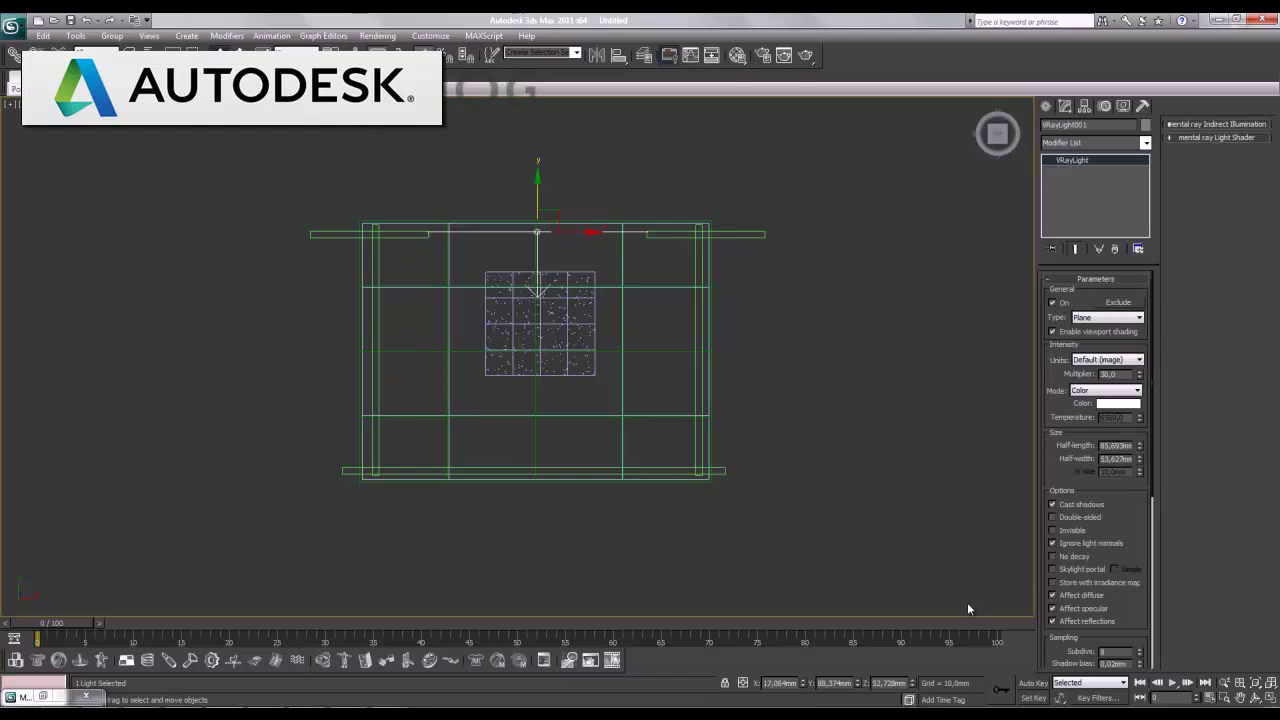
Place a VRayPhysicalCamera in the Top view below the rug, aimed upward
left_click(1046, 106)
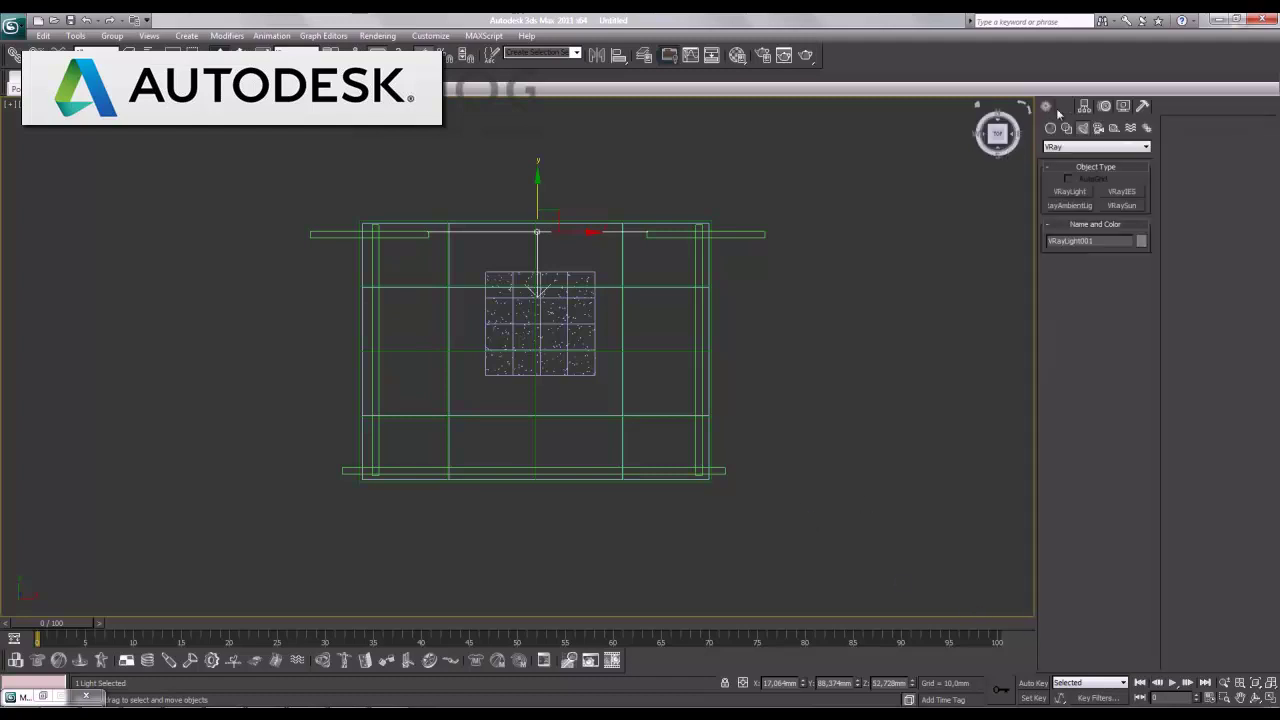
left_click(1098, 128)
left_click(1097, 162)
left_click(1122, 191)
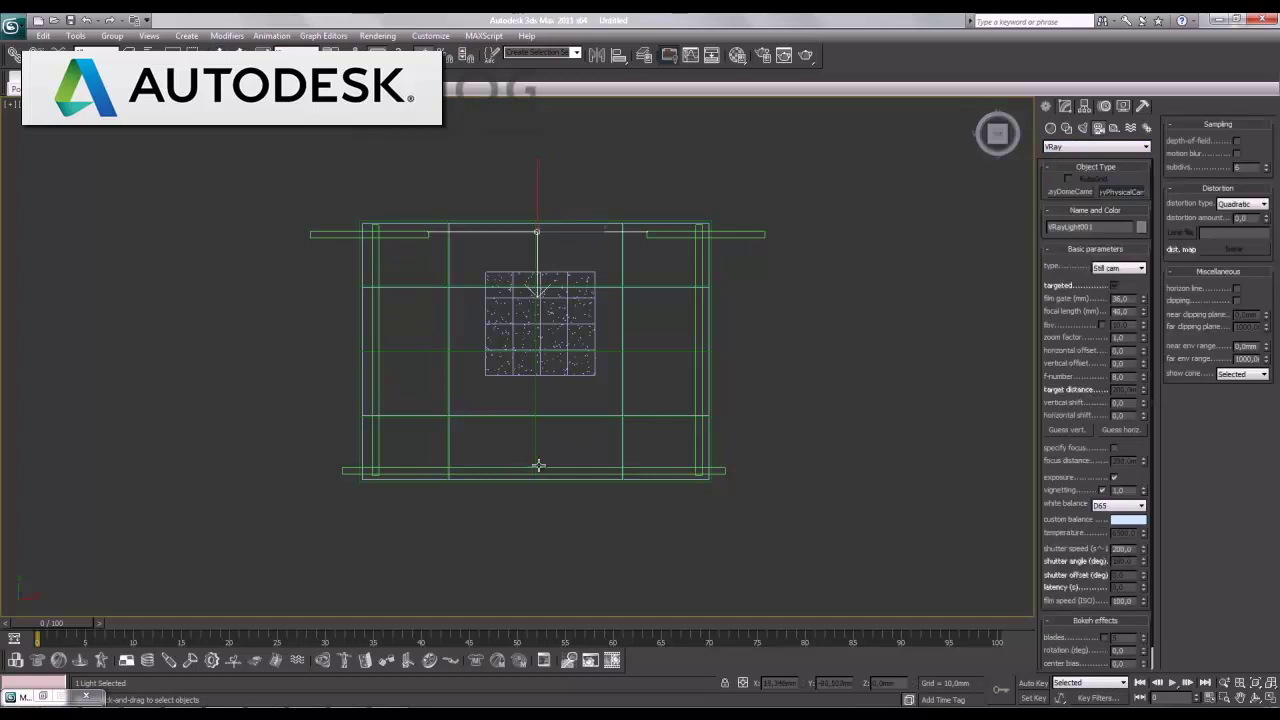
left_click_drag(536, 465, 538, 326)
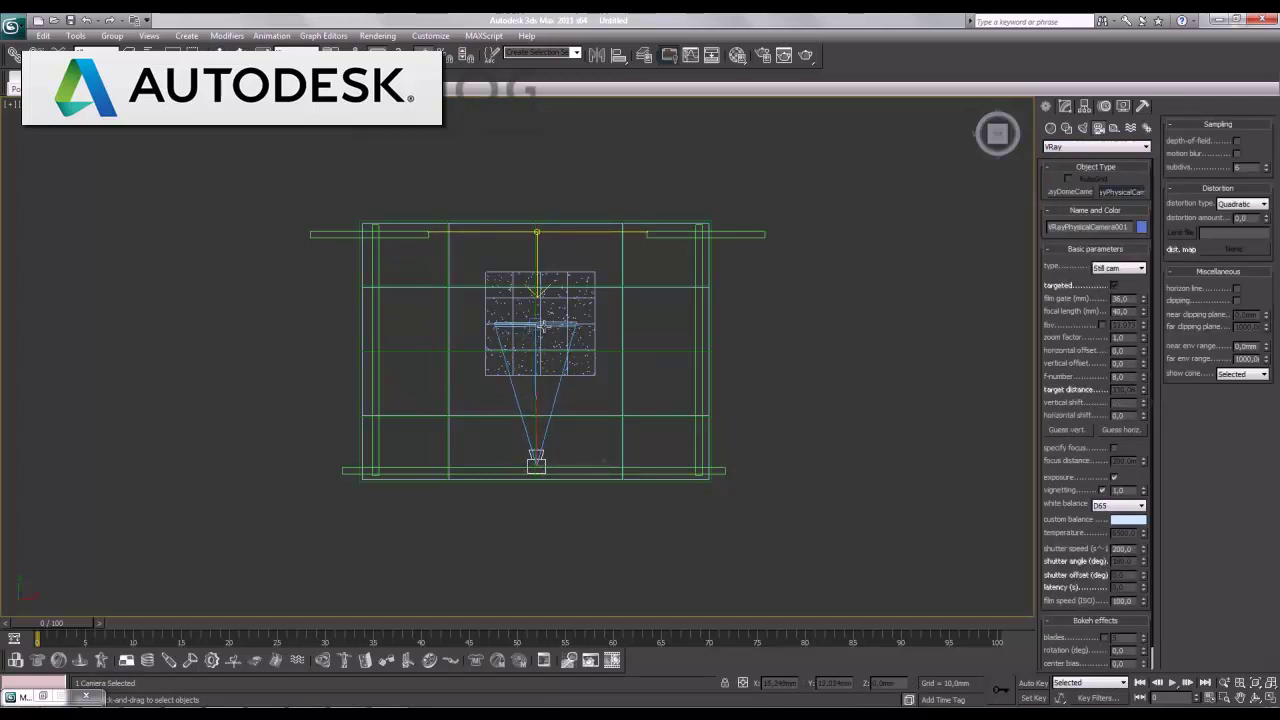
right_click(546, 348)
Set the camera's film speed to ISO 400 and white balance to Neutral
left_click(1065, 106)
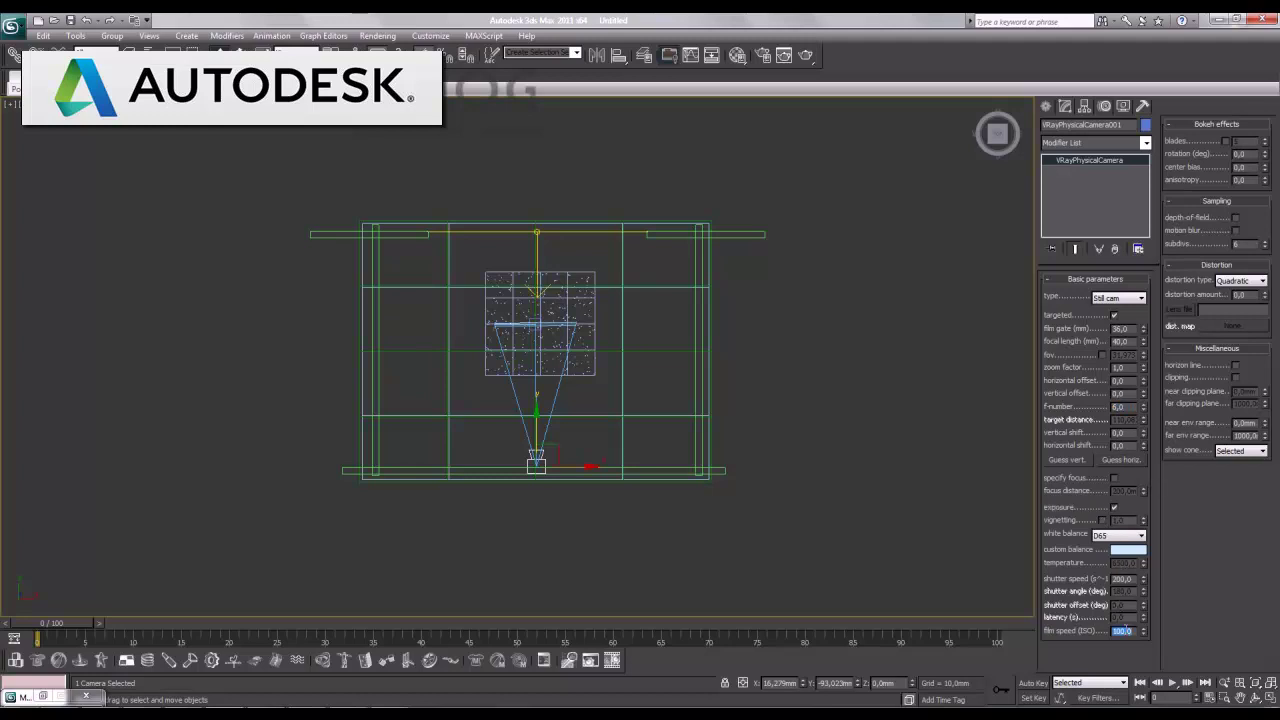
type("400")
key("Return")
left_click(1118, 535)
left_click(1108, 557)
key("alt+w")
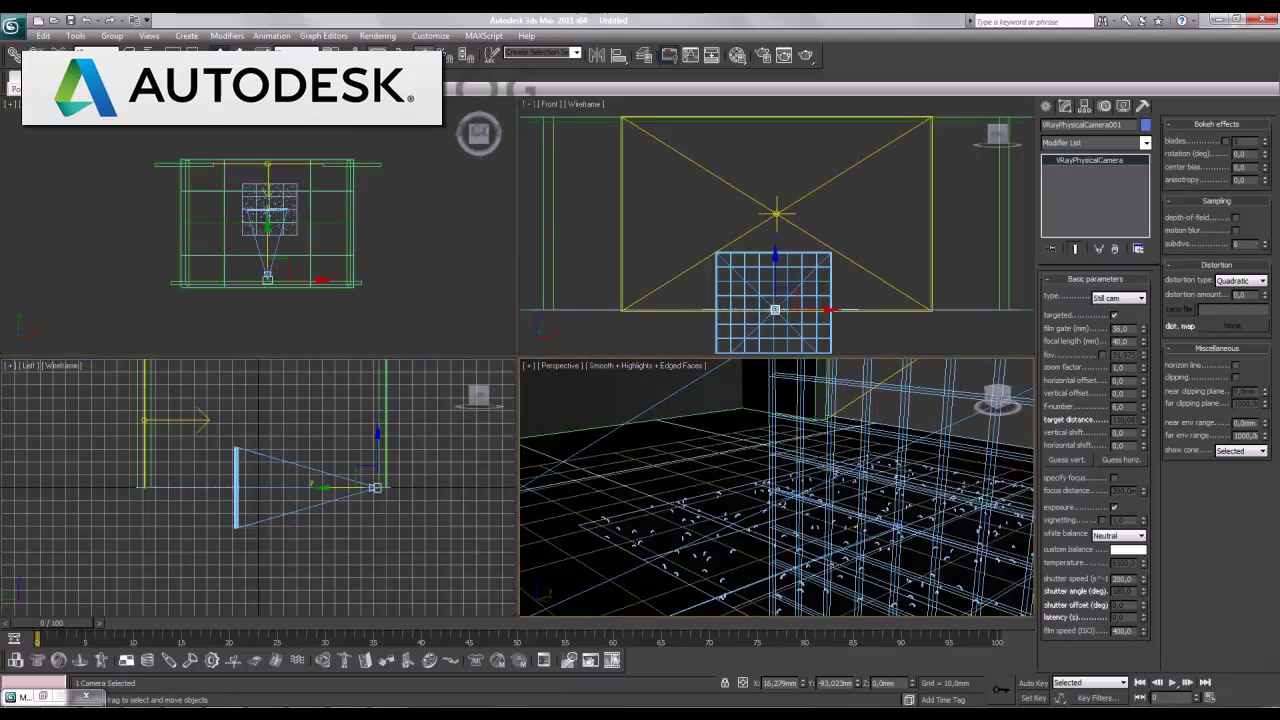
Switch the Perspective view to the physical camera, dolly in and orbit to look over the rug
left_click(1271, 698)
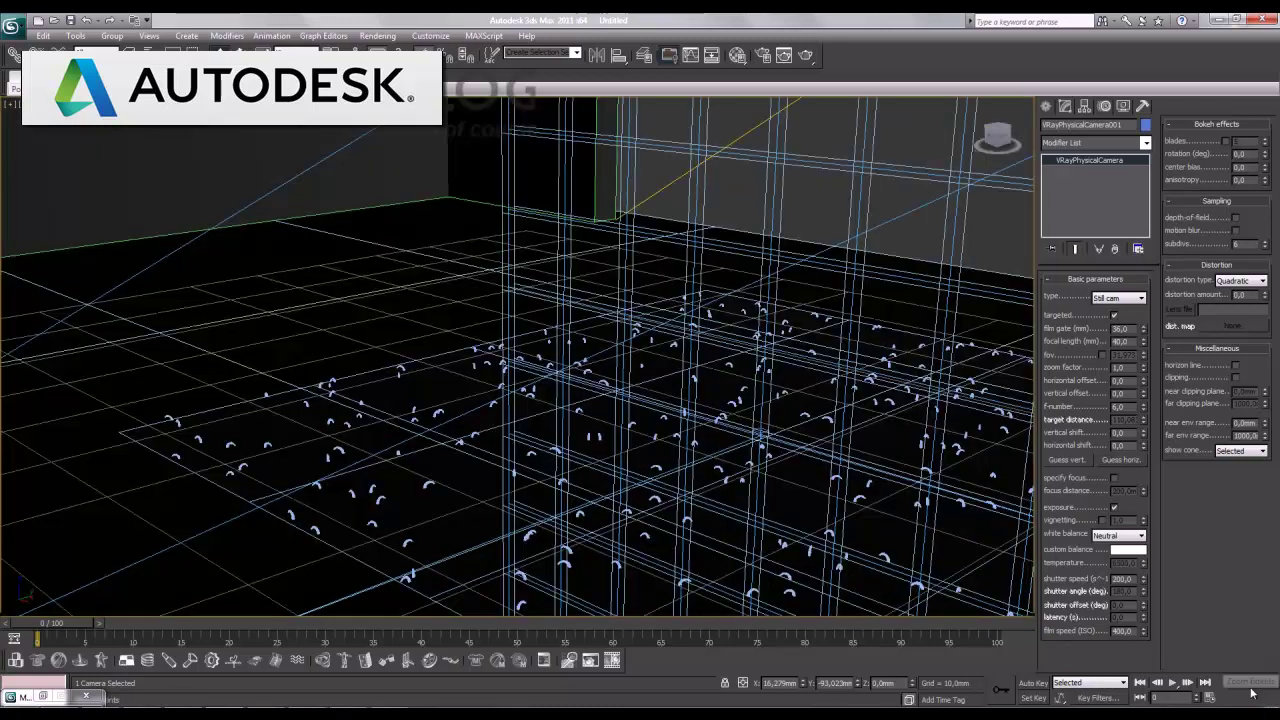
key("c")
left_click(1267, 701)
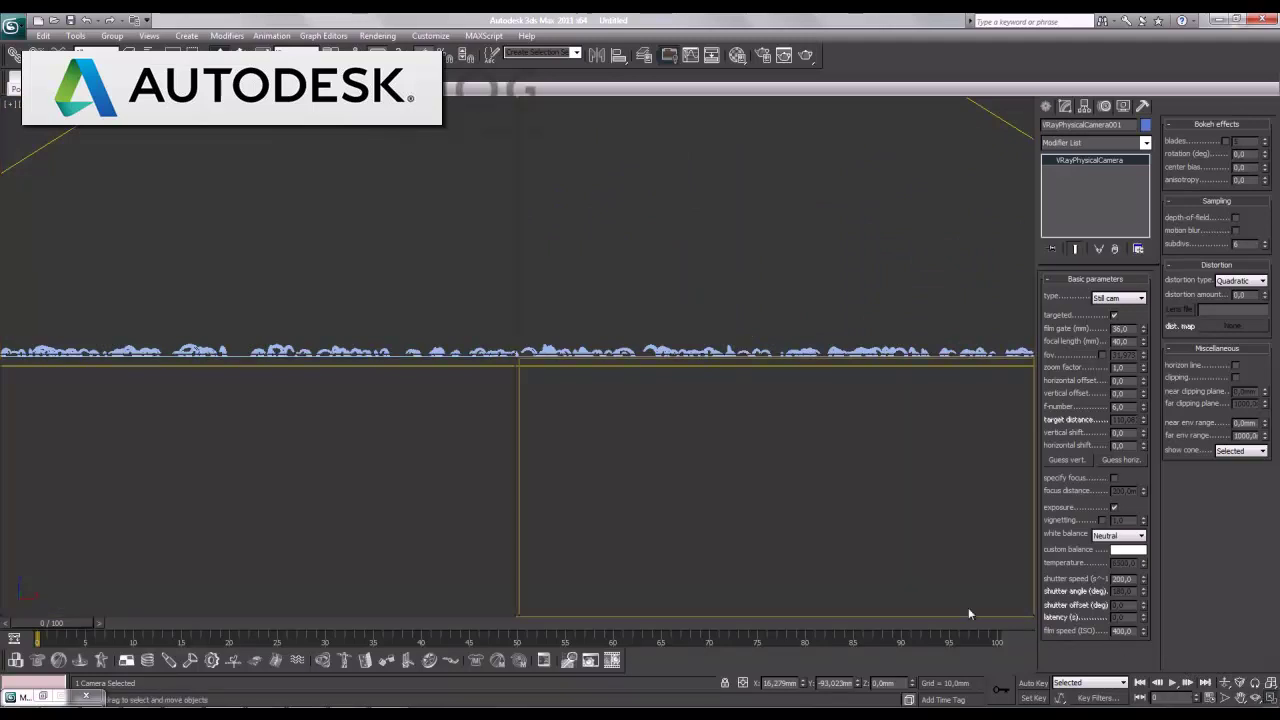
left_click(1271, 701)
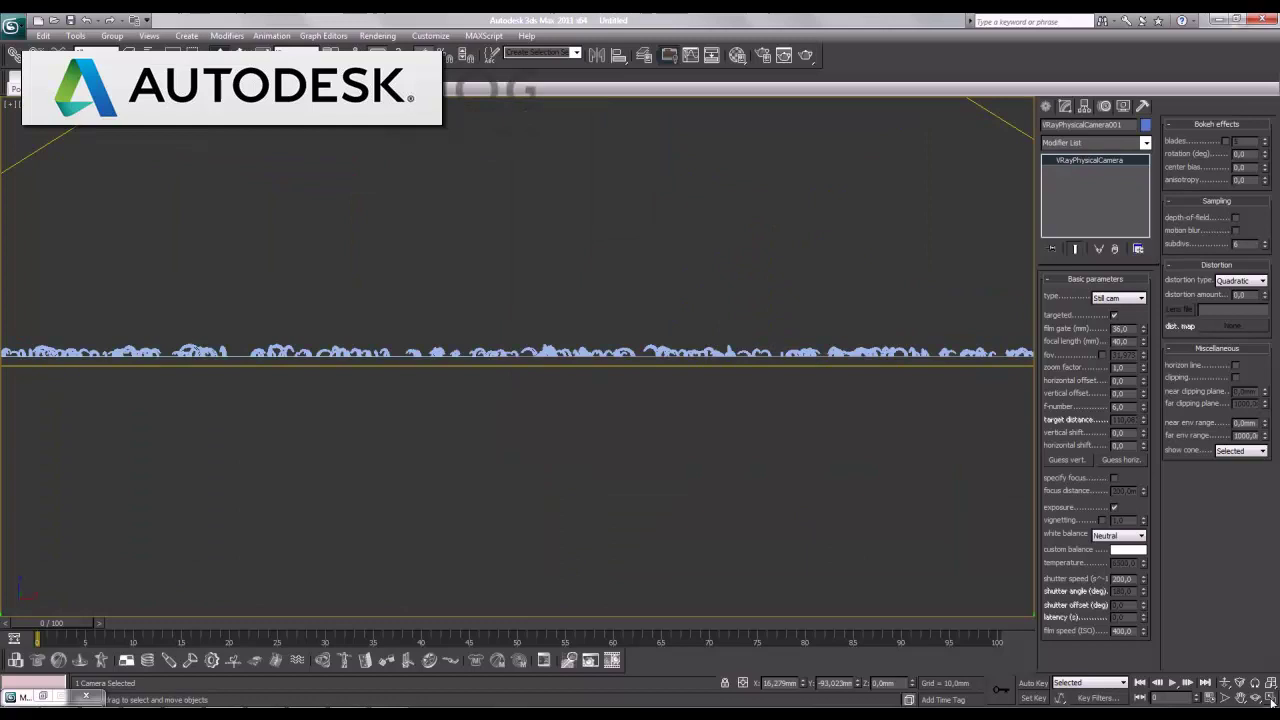
left_click(1271, 701)
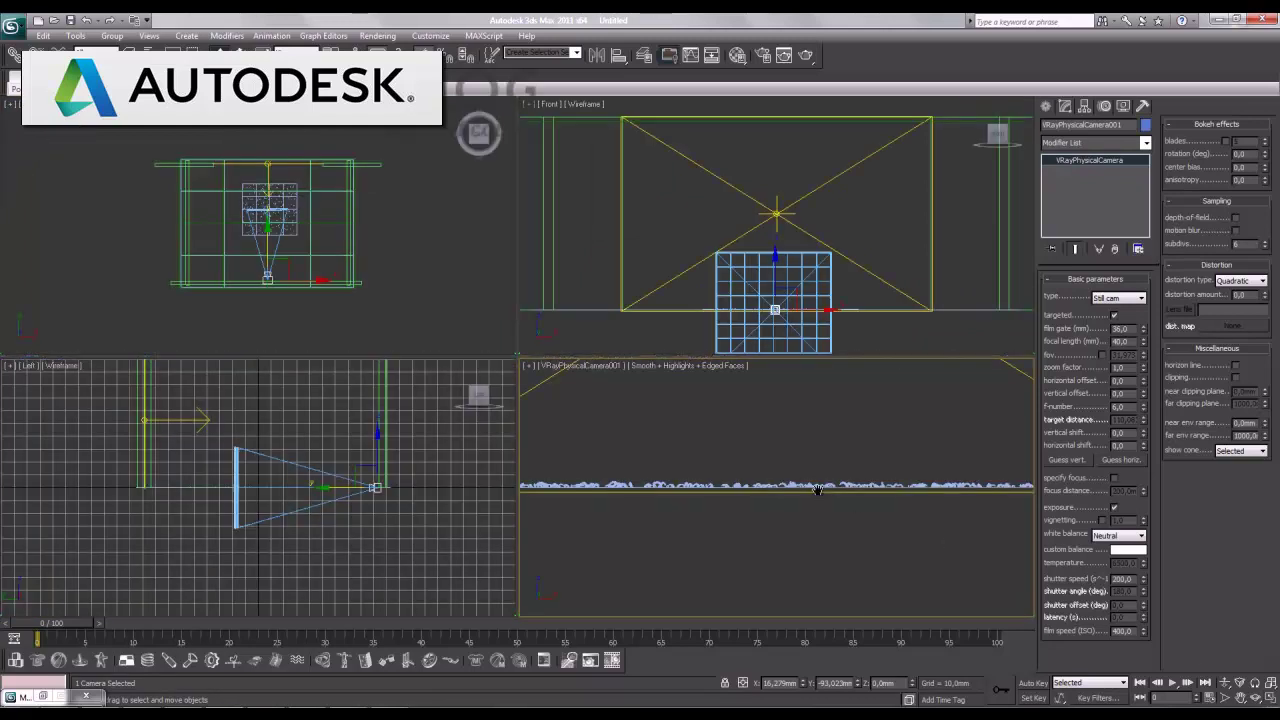
left_click(1271, 701)
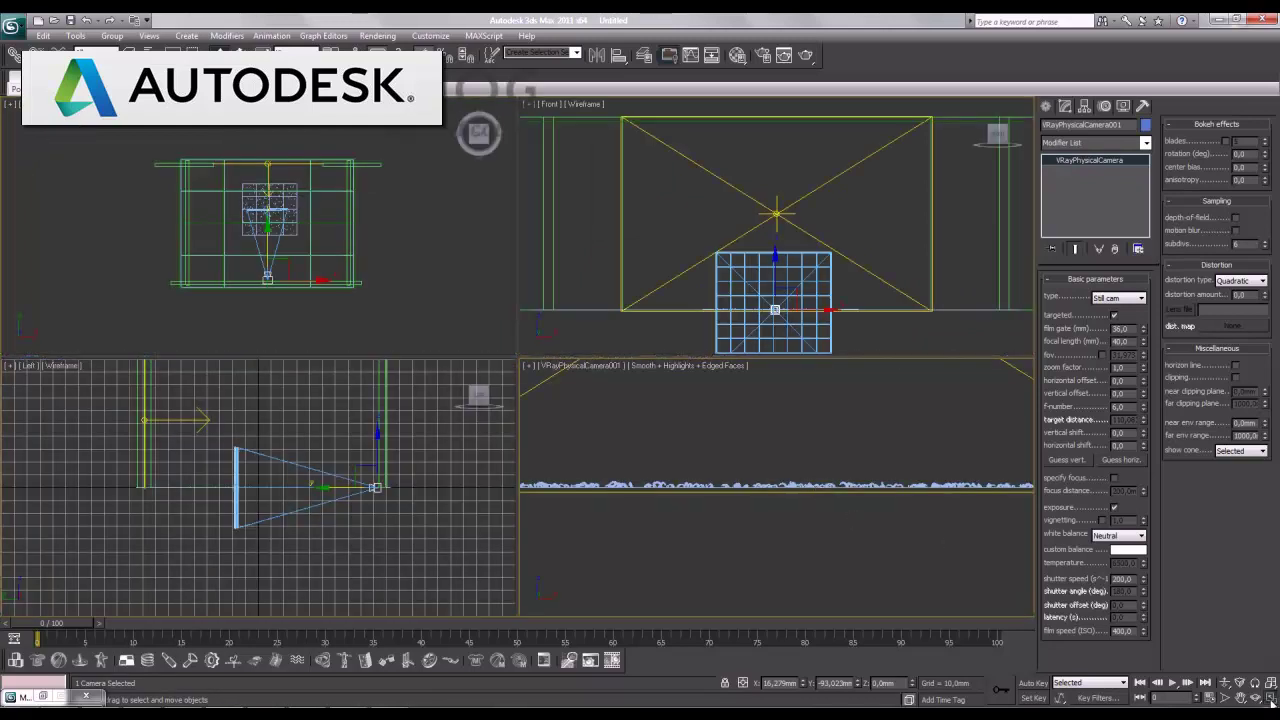
mouse_move(632, 360)
left_mouse_down()
mouse_move(630, 392)
mouse_move(623, 366)
left_mouse_up()
left_click(1226, 684)
left_click_drag(526, 315, 1033, 495)
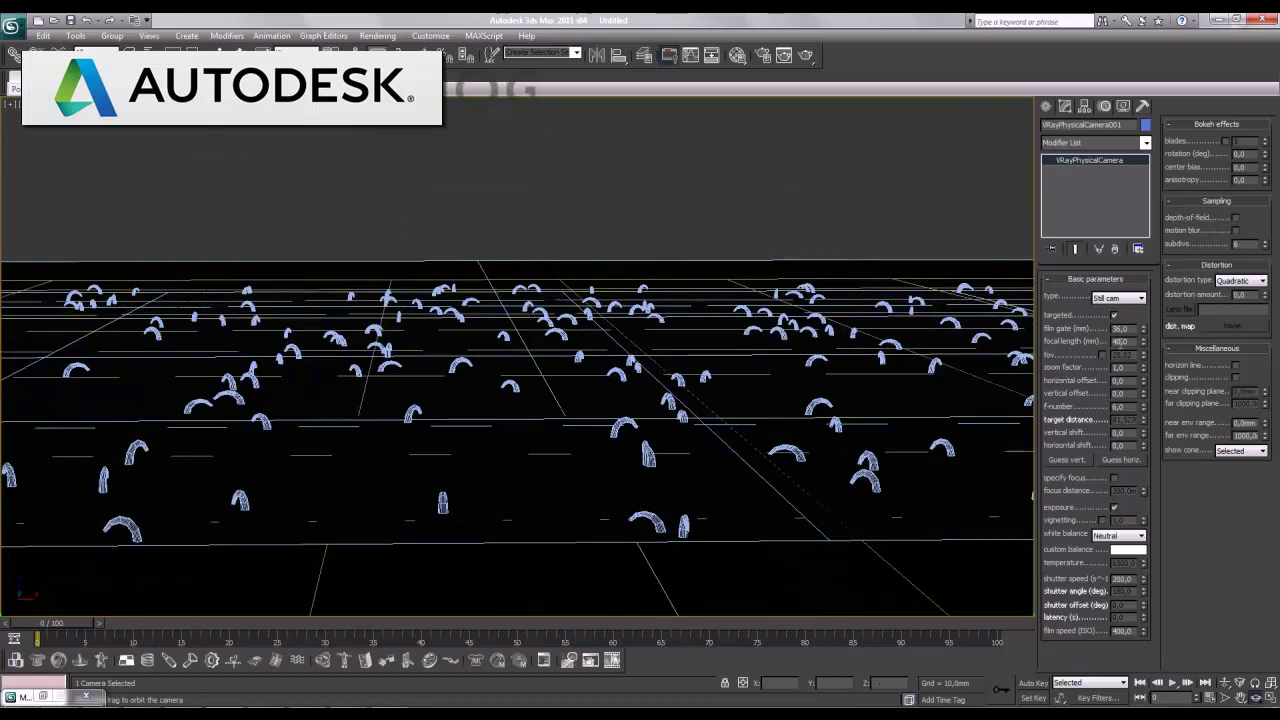
Widen the film gate to 185.65 mm, center the rug between the walls, and show the safe frame
left_click_drag(1144, 334, 1144, 296)
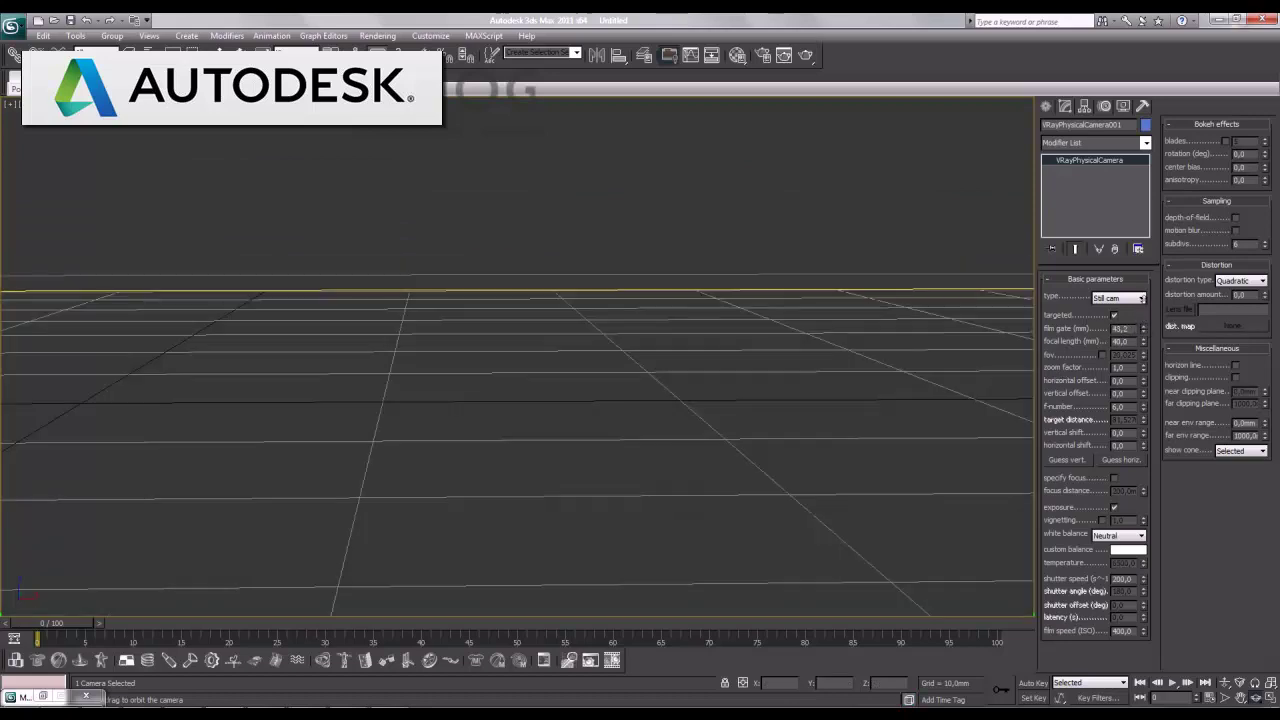
left_click_drag(1144, 250, 1147, 233)
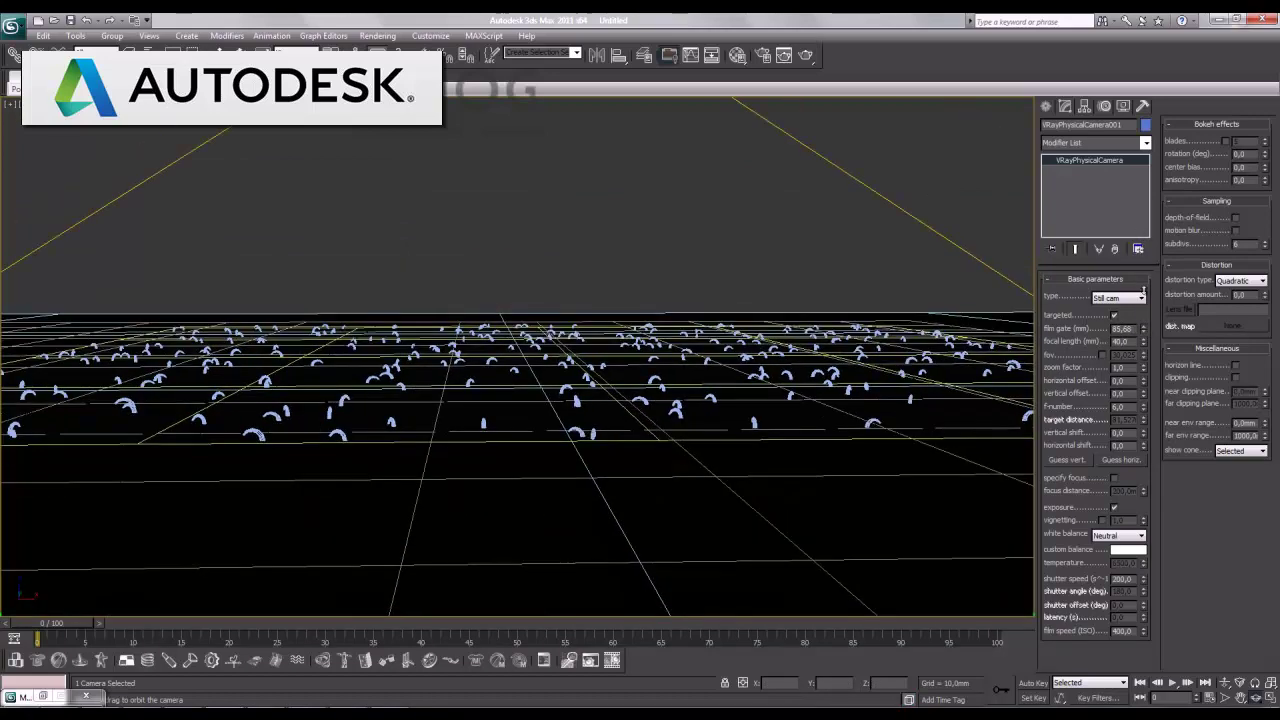
mouse_move(1143, 290)
left_mouse_down()
mouse_move(1142, 330)
mouse_move(1144, 290)
left_mouse_up()
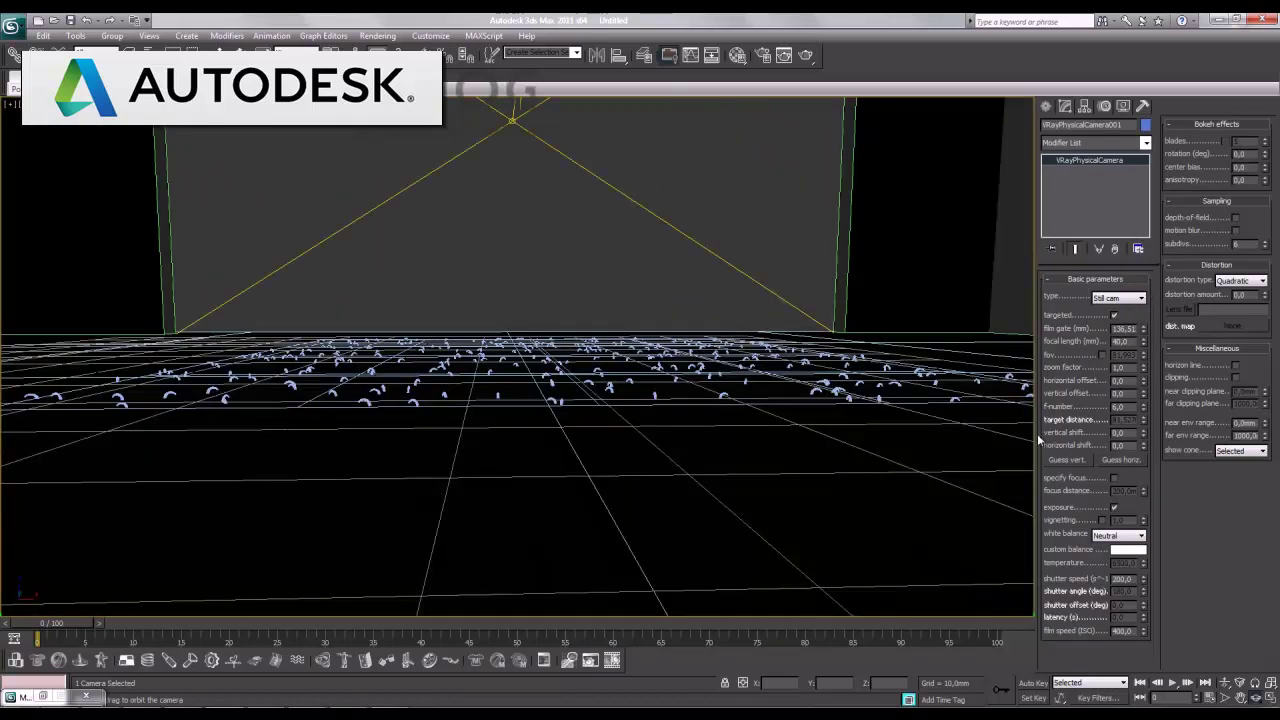
left_click(1257, 697)
left_click_drag(614, 551, 611, 551)
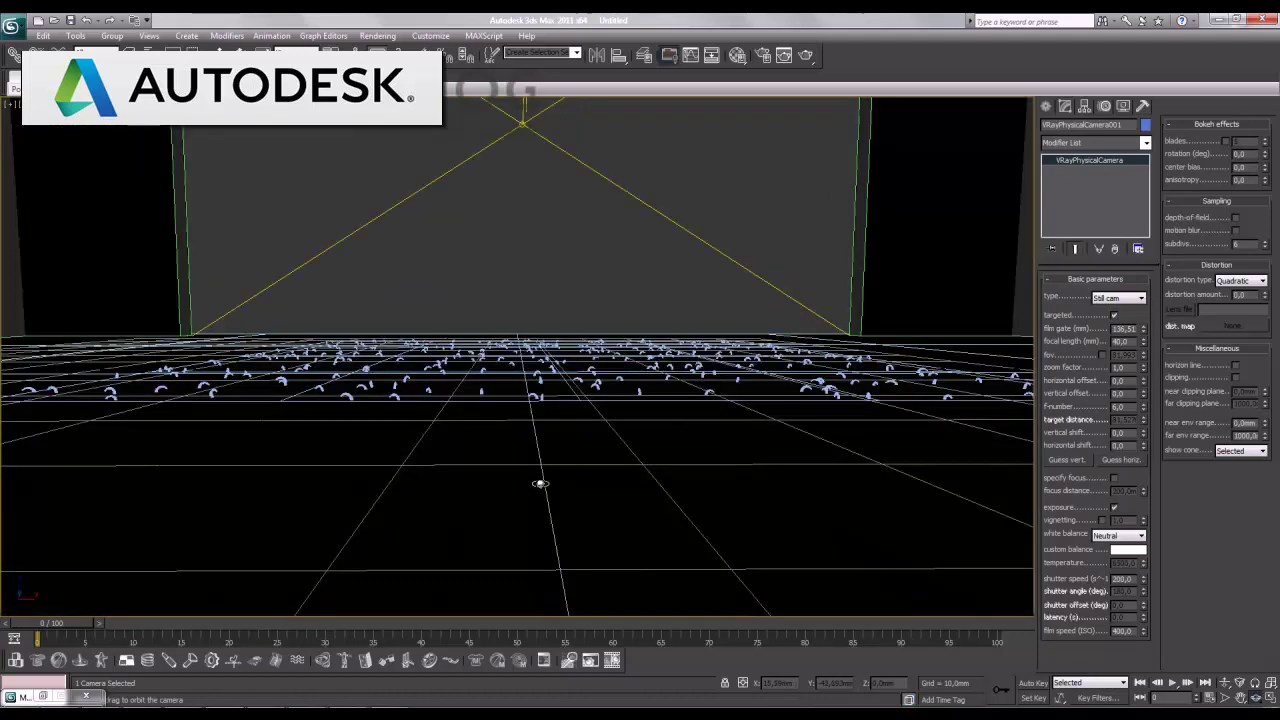
left_click_drag(540, 486, 540, 500)
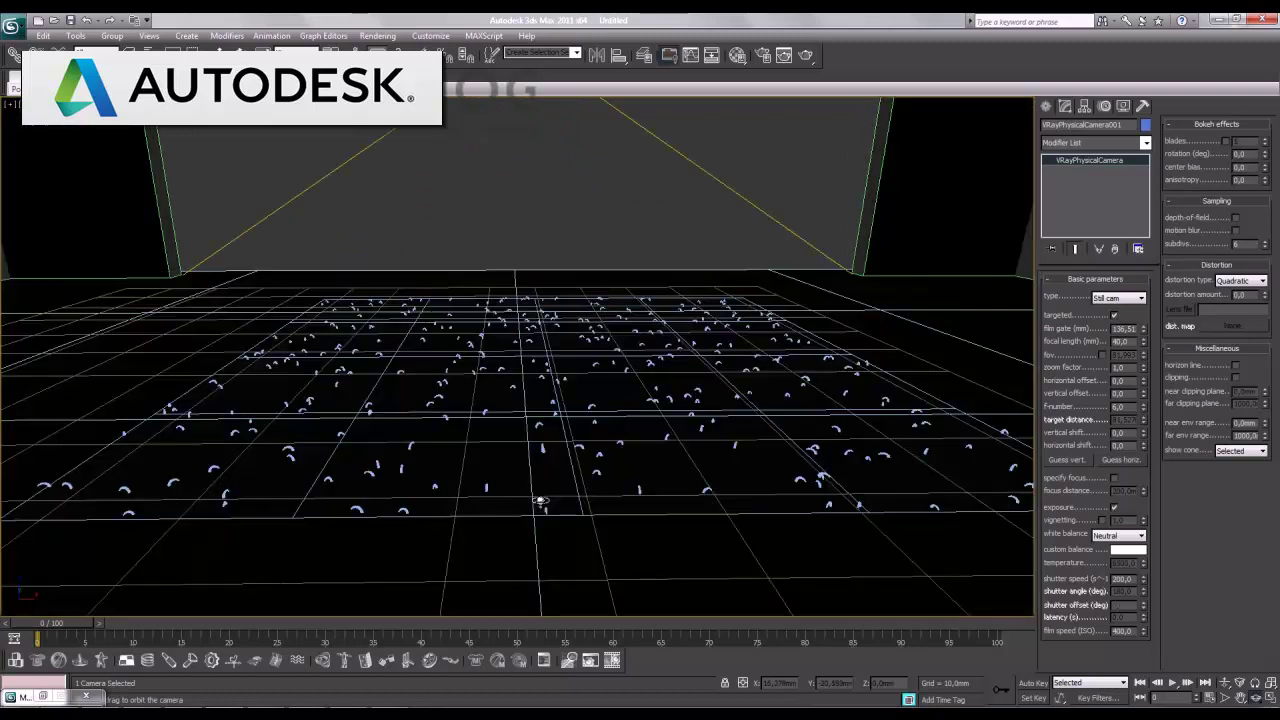
left_click(1226, 684)
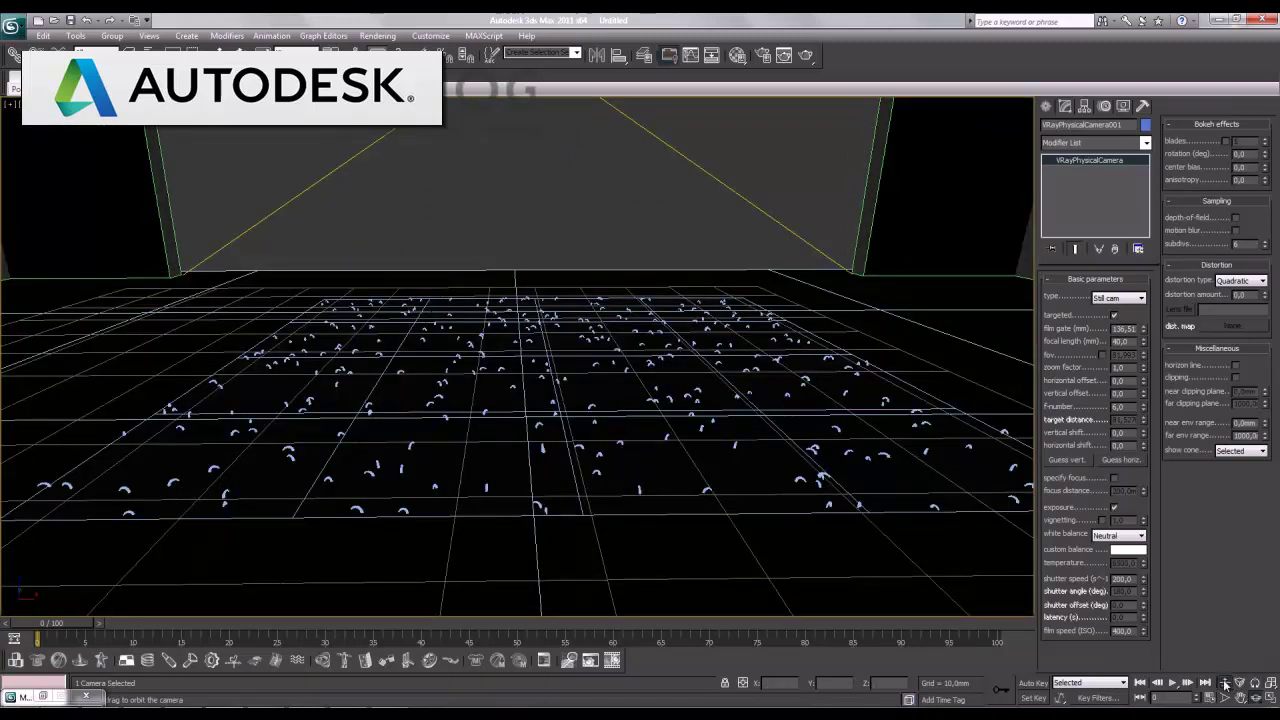
left_click_drag(588, 368, 588, 372)
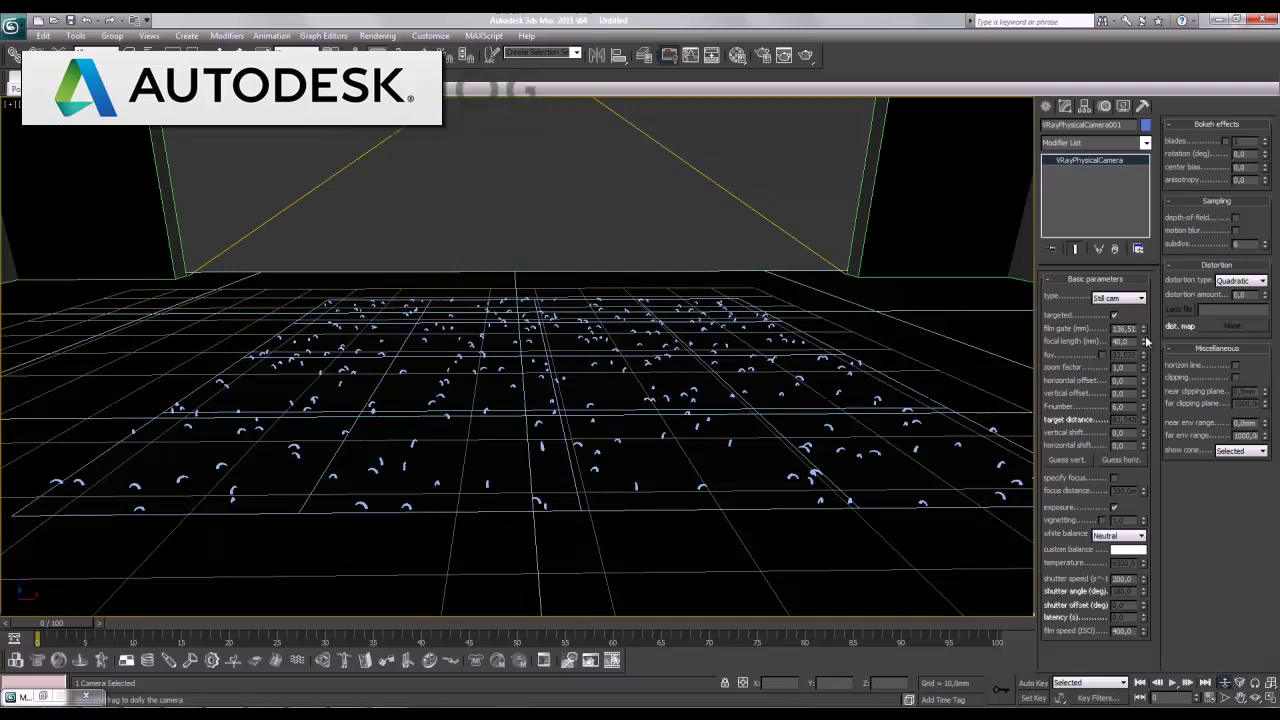
left_click_drag(1143, 328, 1141, 302)
left_click(1240, 697)
left_click_drag(751, 534, 753, 531)
key("shift+f")
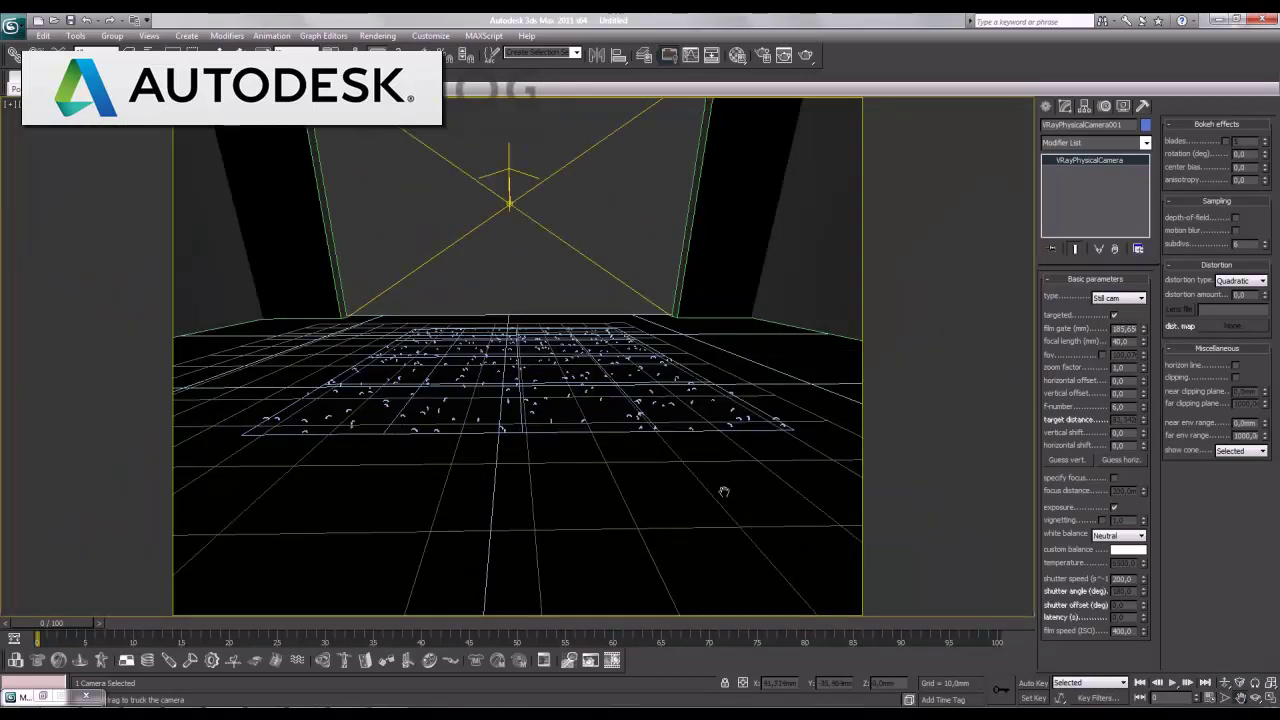
Set the render output size to HDTV (video) 1280×720 and orbit the camera slightly
left_click(378, 35)
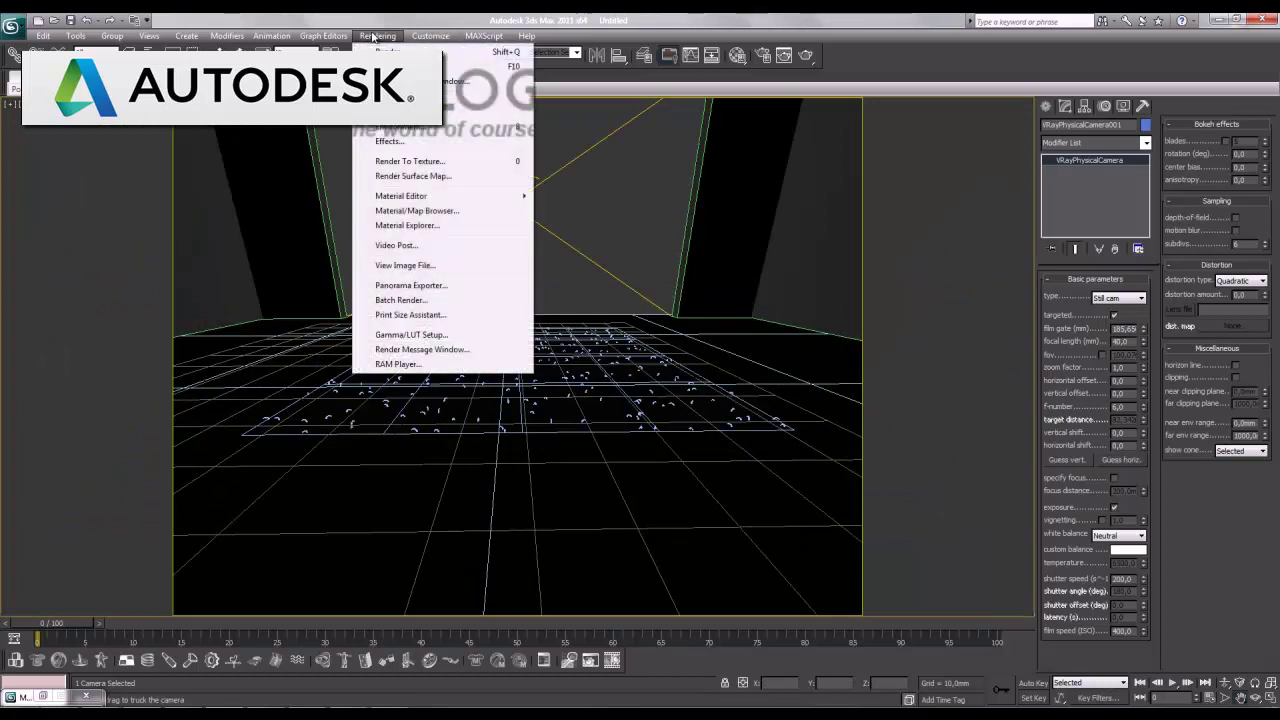
key("Escape")
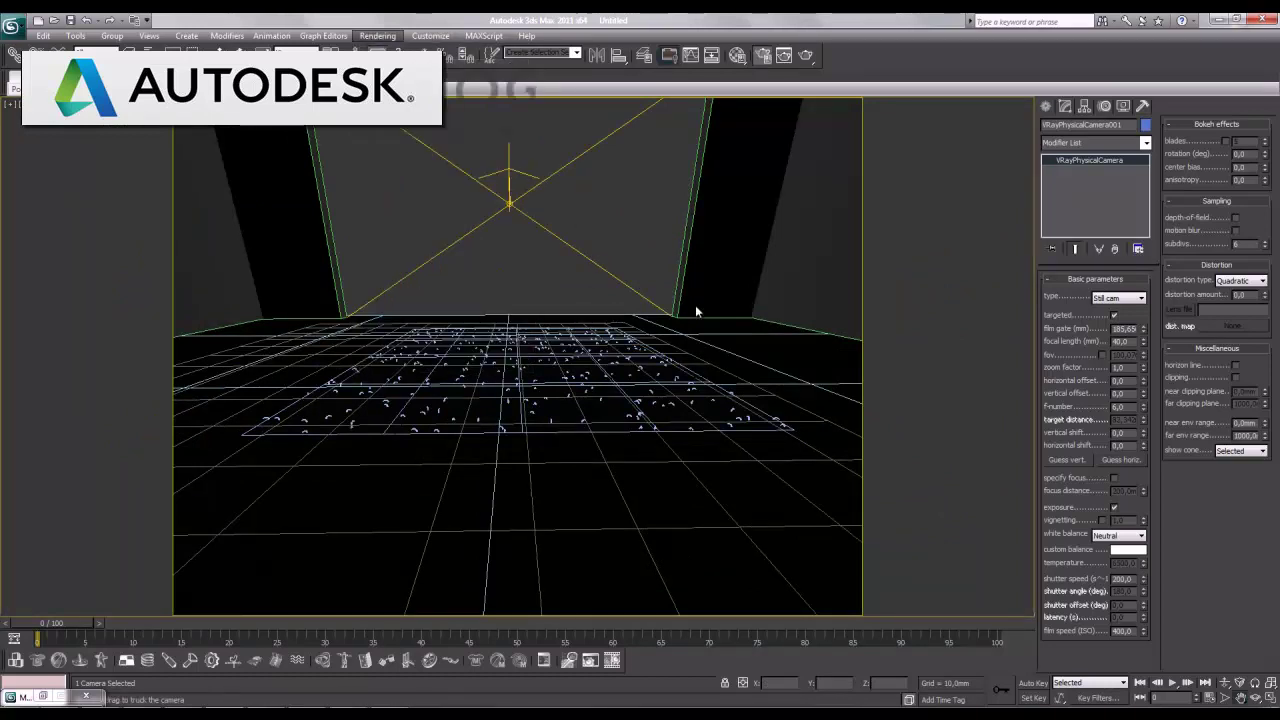
key("F10")
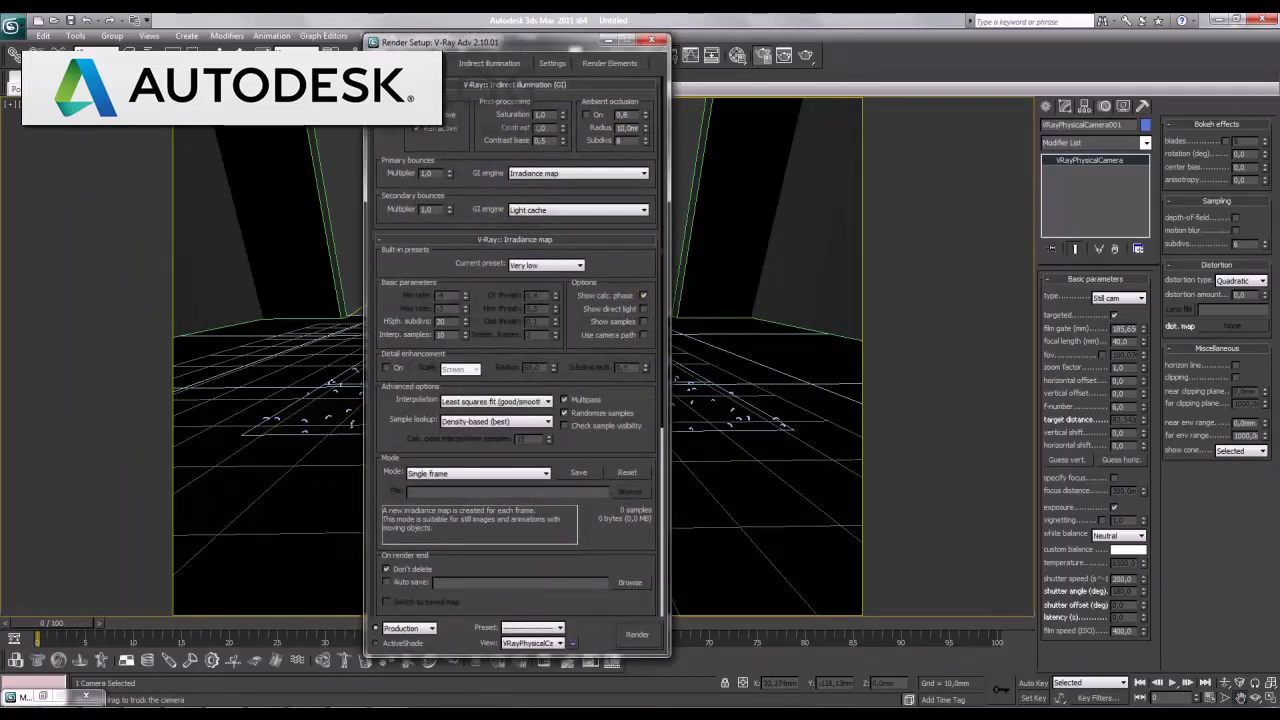
left_click(457, 234)
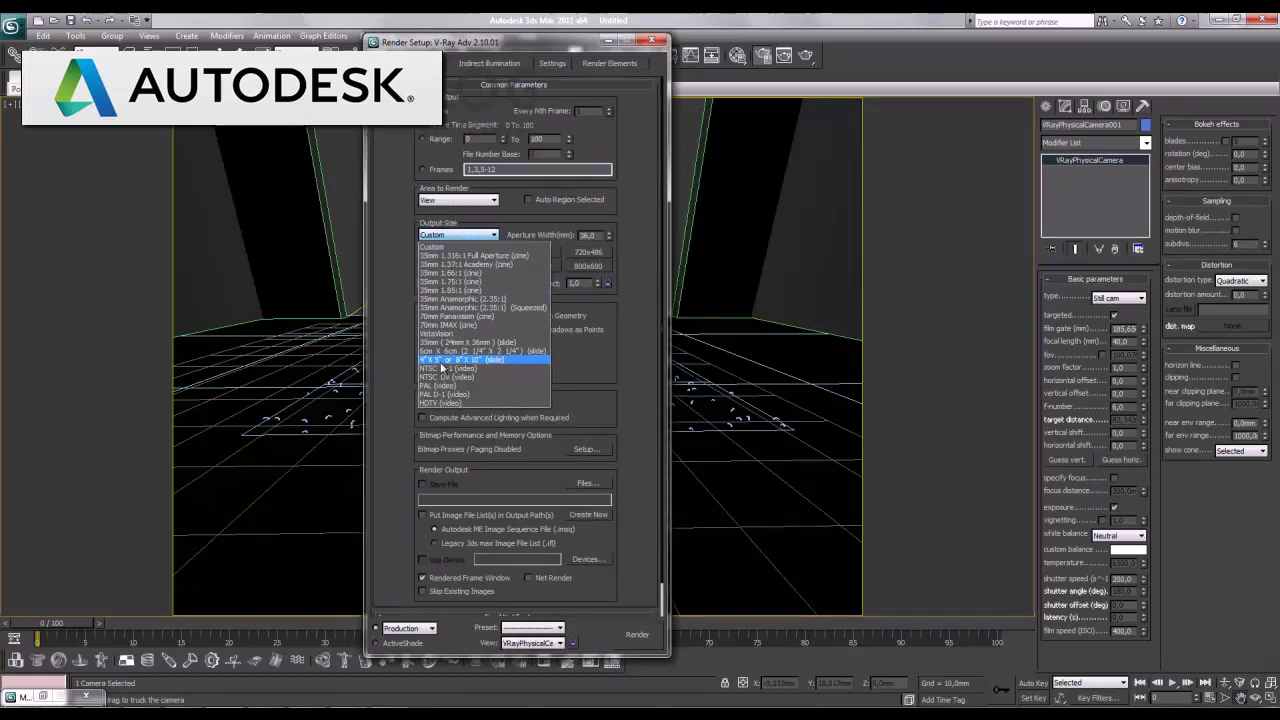
left_click(470, 404)
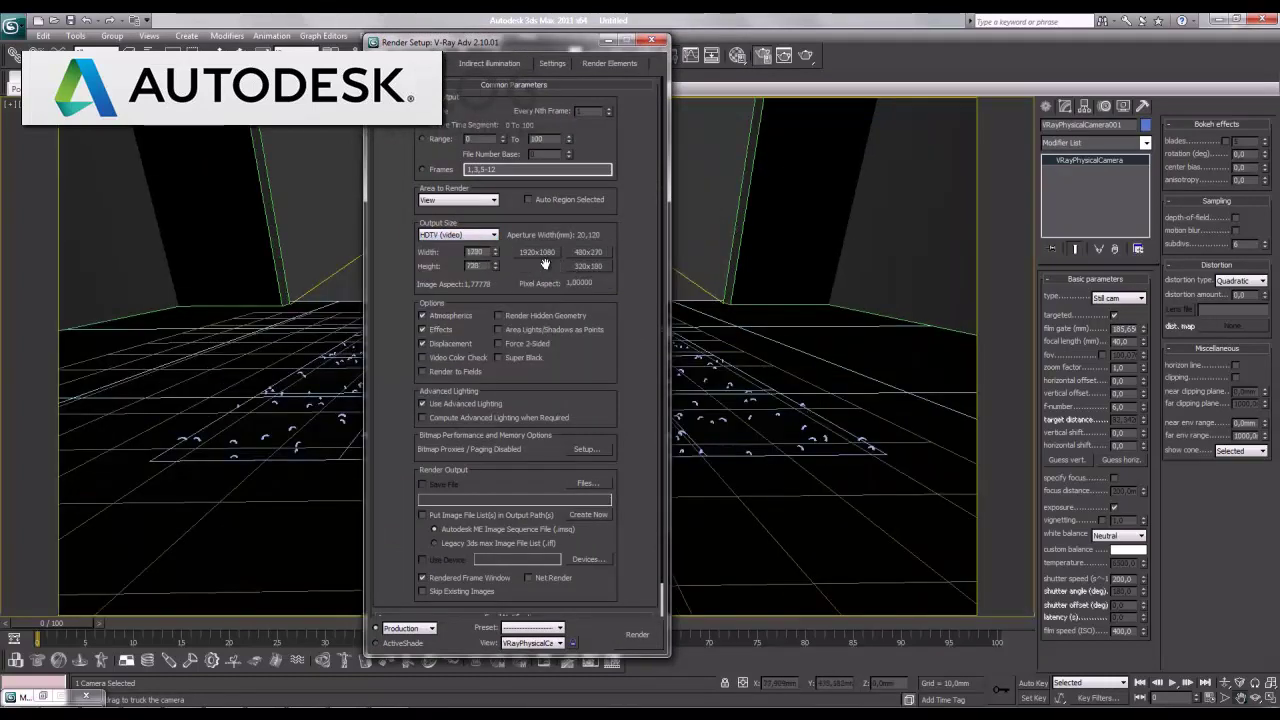
left_click(652, 40)
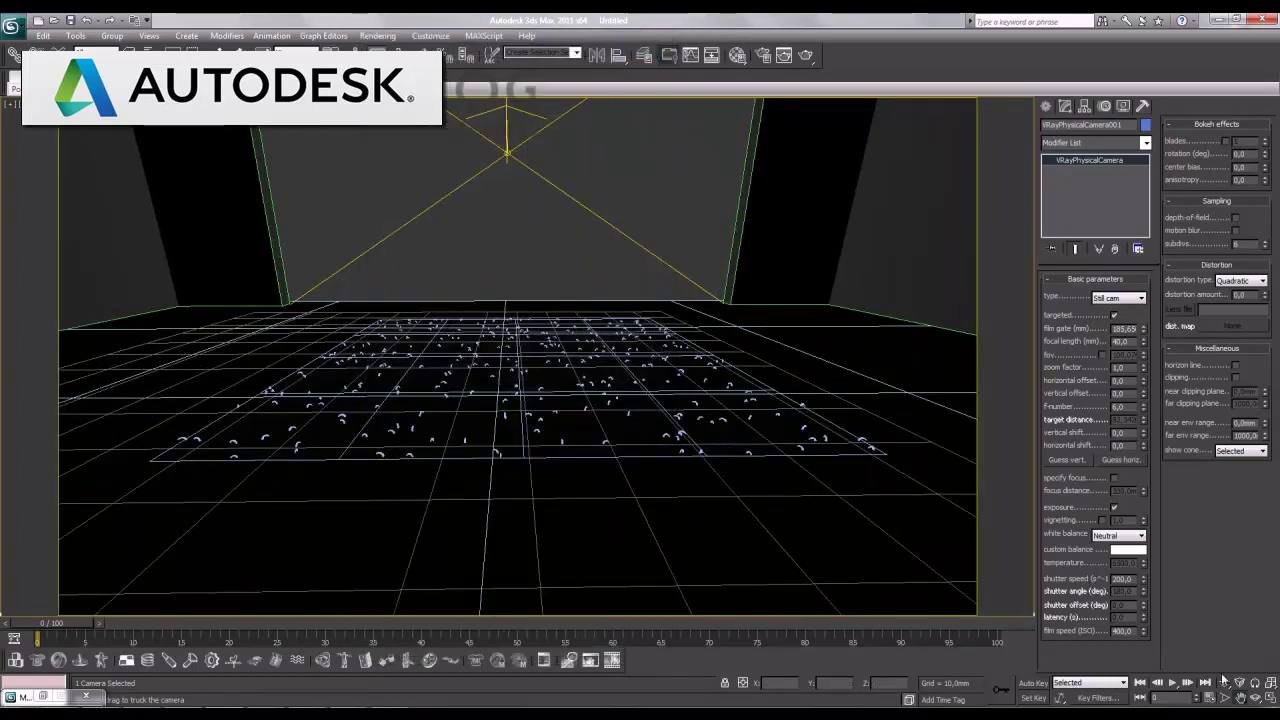
left_click(1256, 698)
left_click_drag(644, 511, 620, 520)
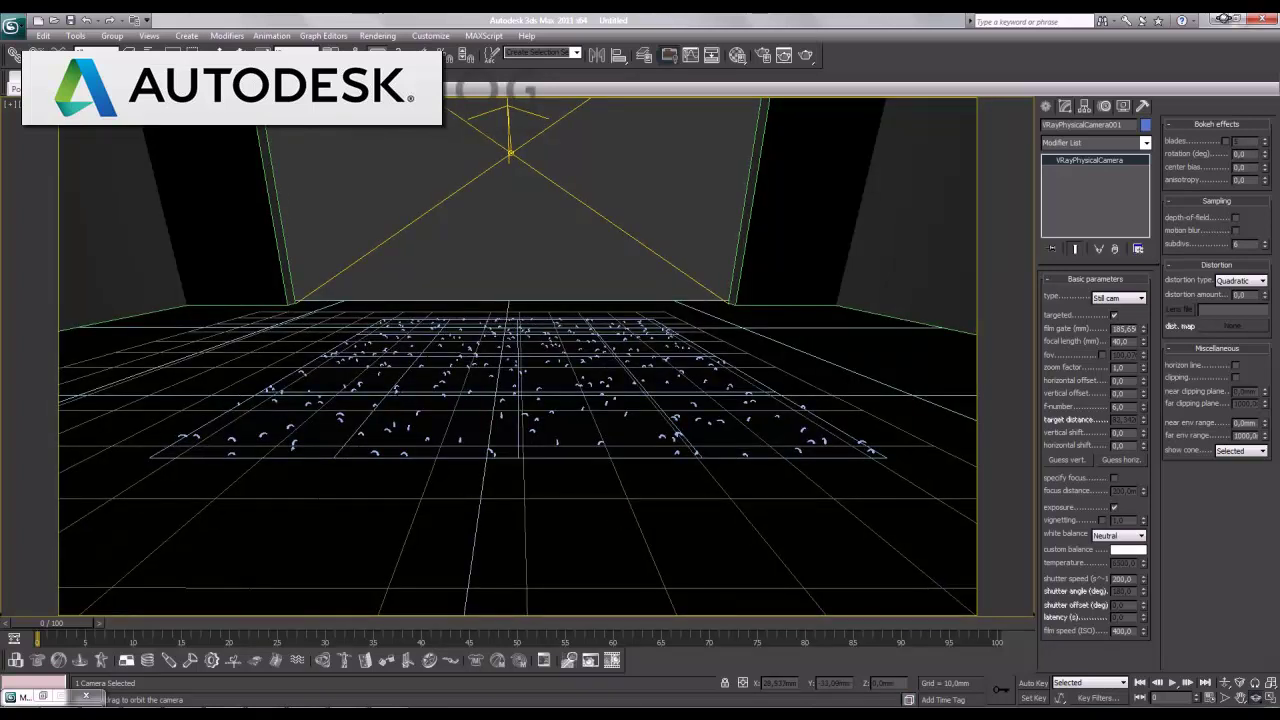
Render the camera view with V-Ray using Shift+Q
key("shift+q")
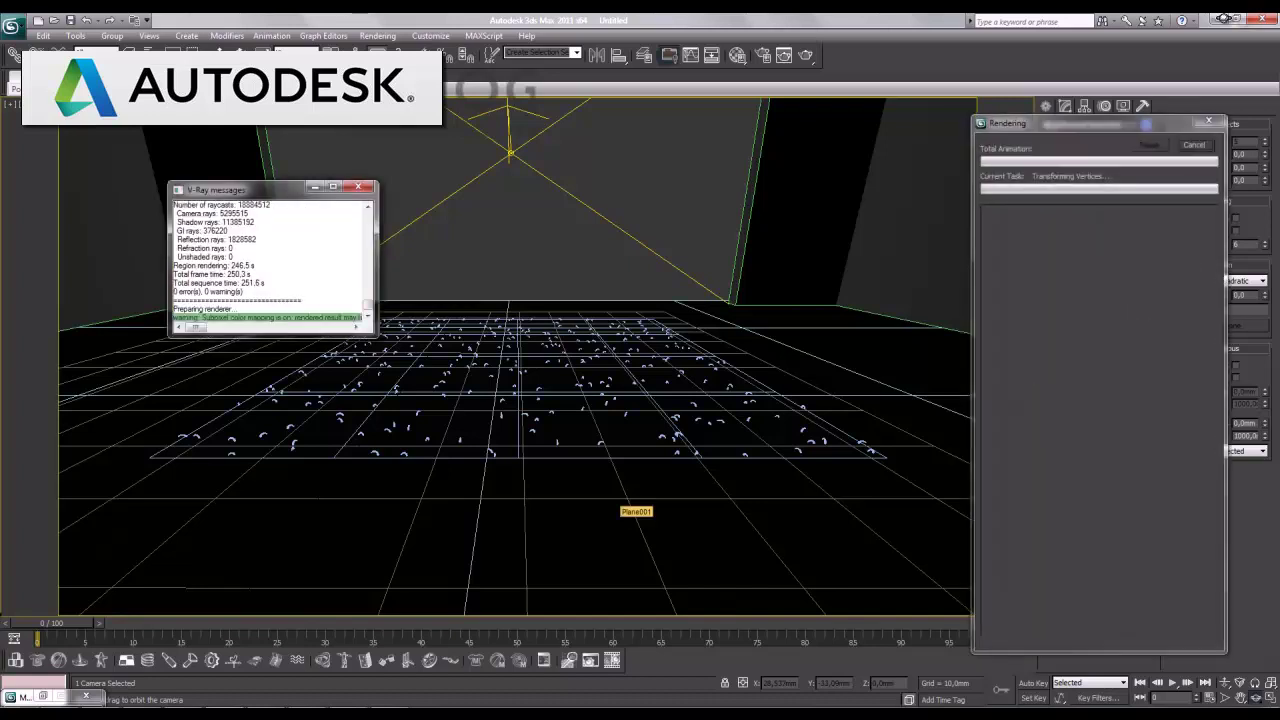